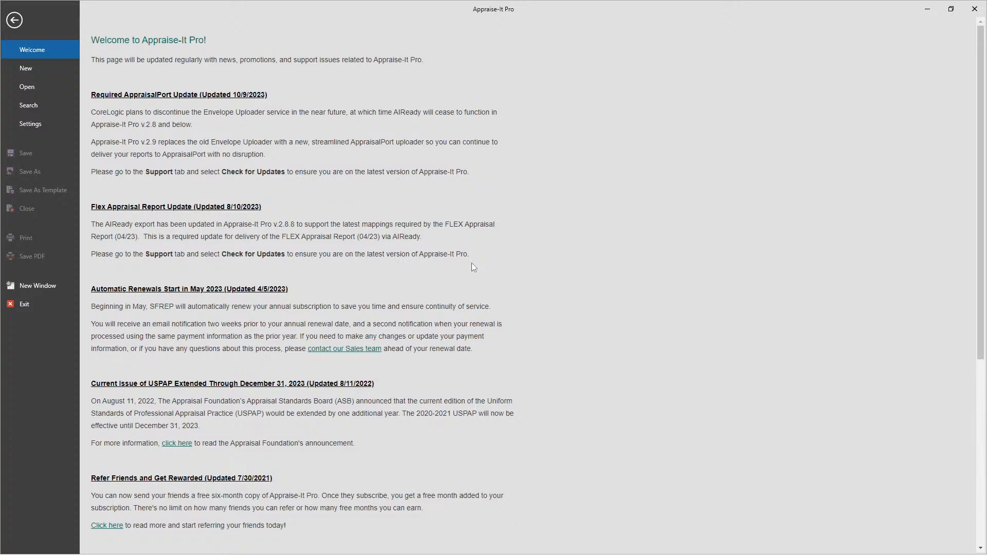
left_click(14, 20)
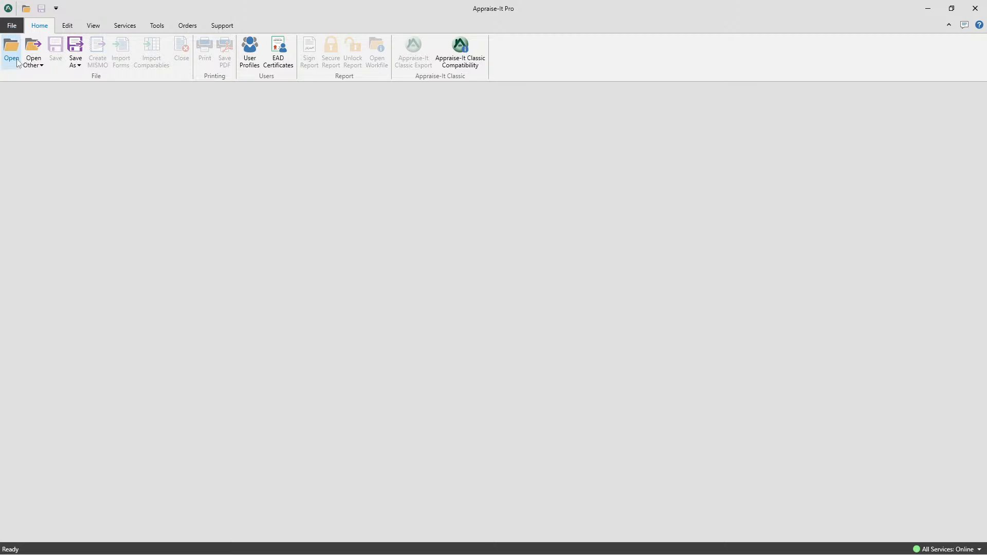
left_click(114, 24)
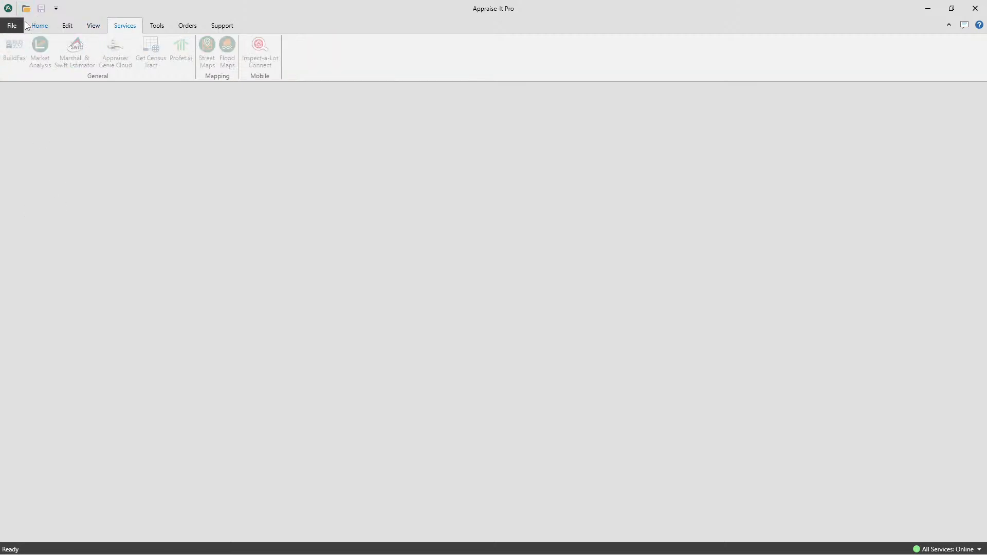
left_click(12, 25)
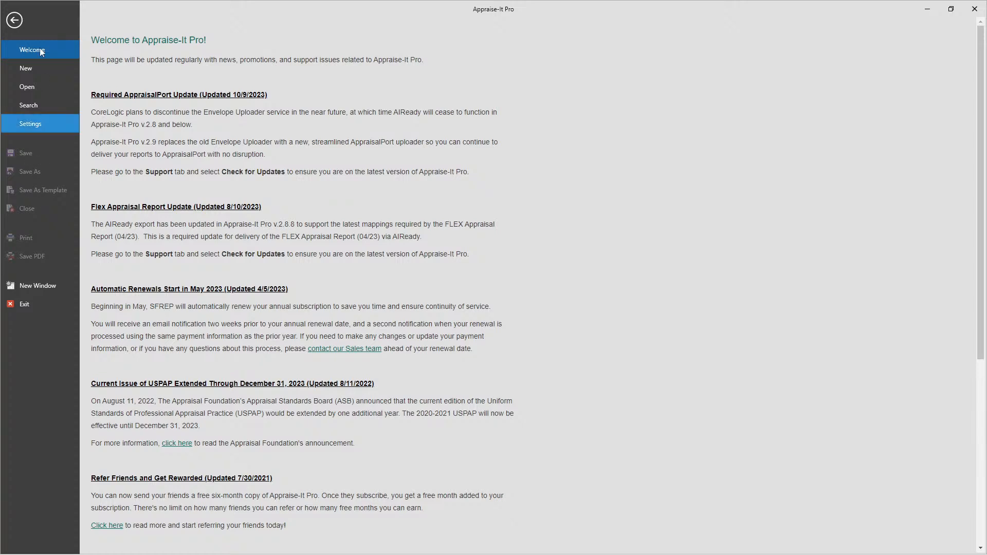
left_click(17, 22)
left_click(40, 26)
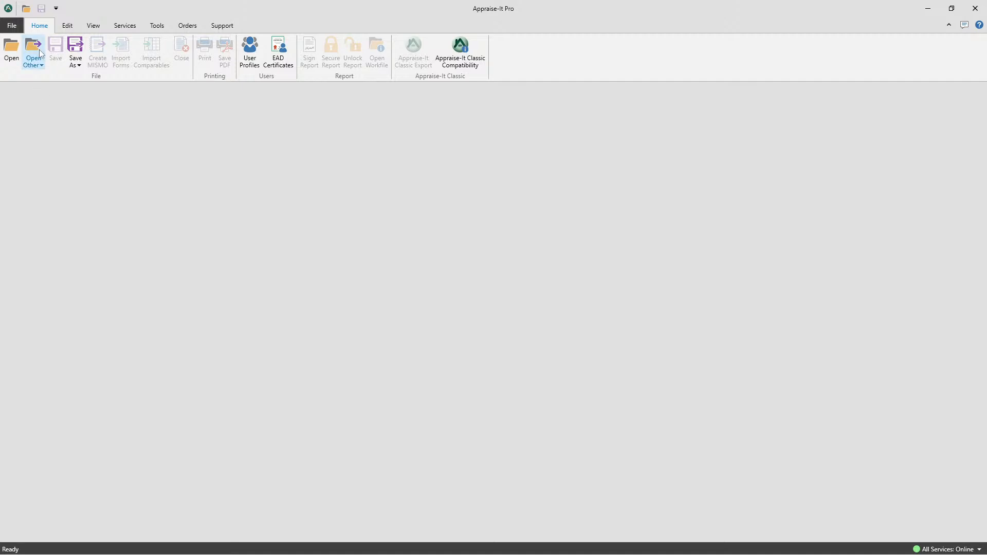
left_click(9, 24)
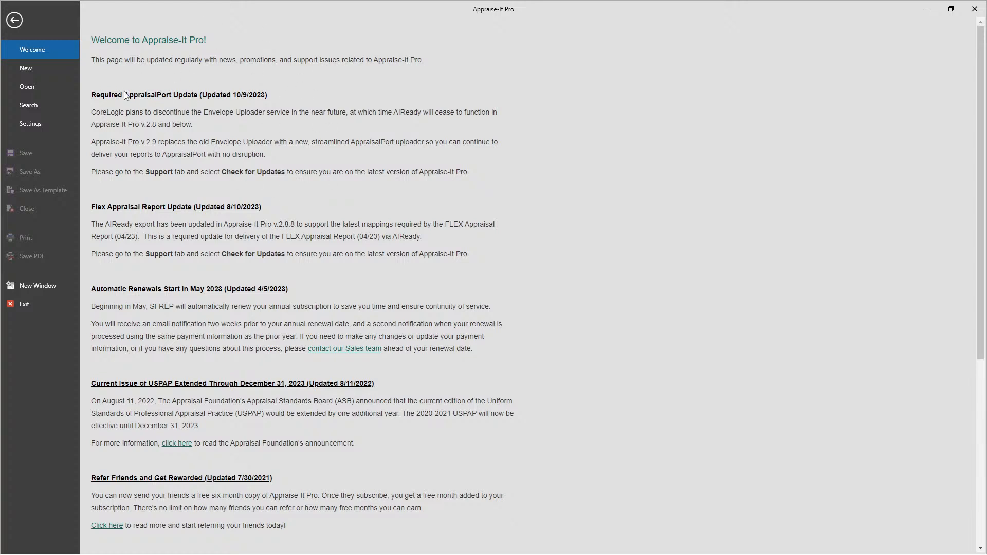
left_click_drag(274, 96, 202, 95)
left_click(279, 145)
Browse the new report types and search the forms for 2055
left_click(35, 75)
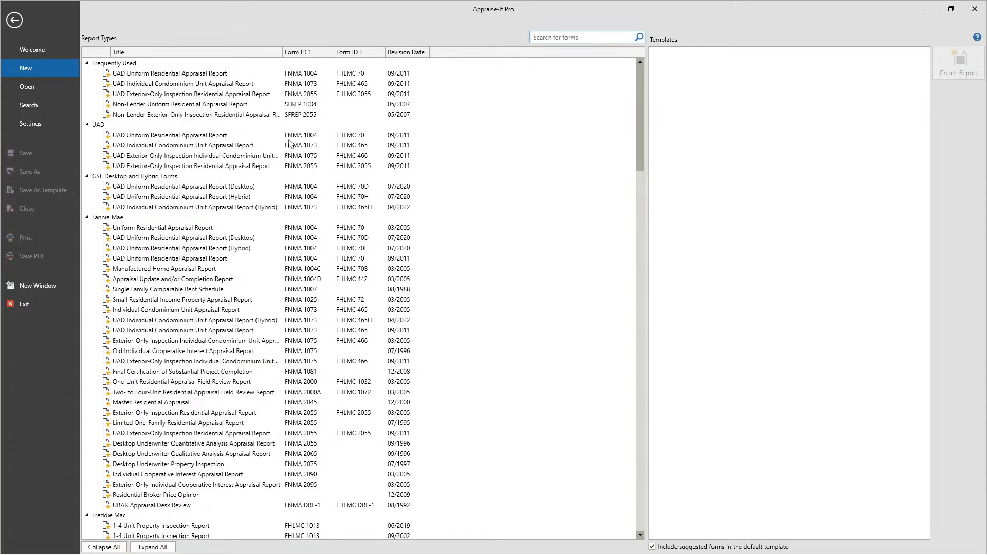
left_click_drag(640, 87, 639, 495)
left_click_drag(654, 215, 637, 50)
left_click(569, 36)
type("2055")
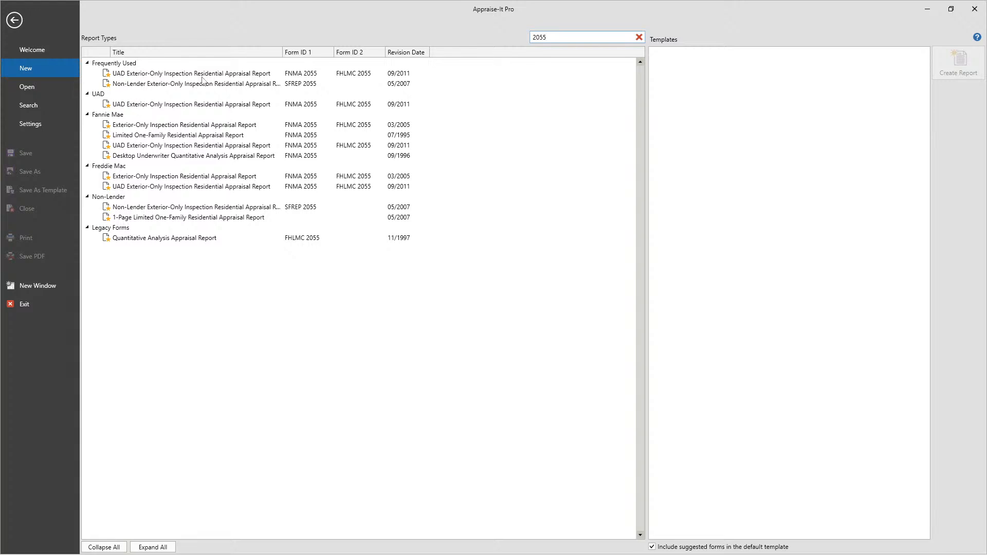
Check the templates of the frequently used UAD and Non-Lender Exterior-Only 2055 reports and clear the form search
left_click(136, 76)
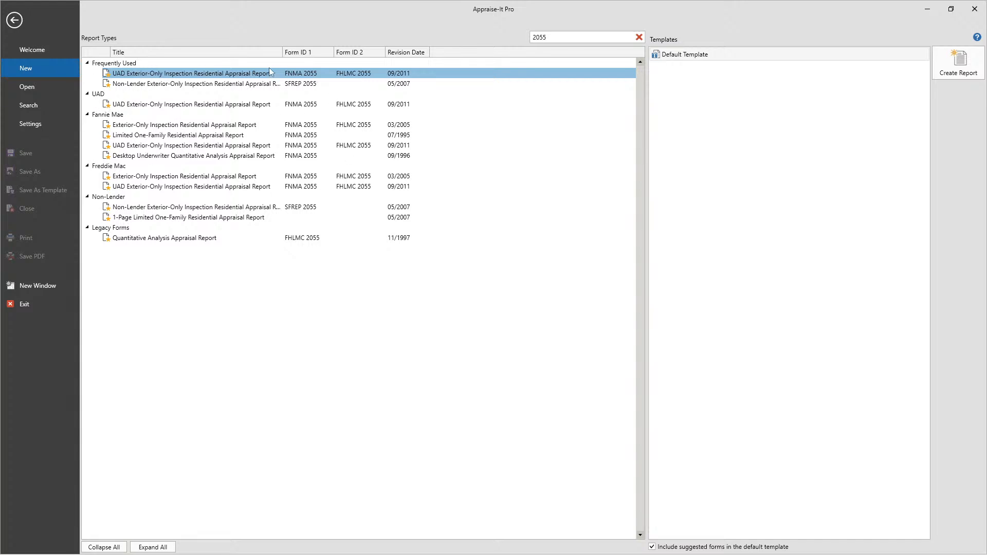
left_click(120, 85)
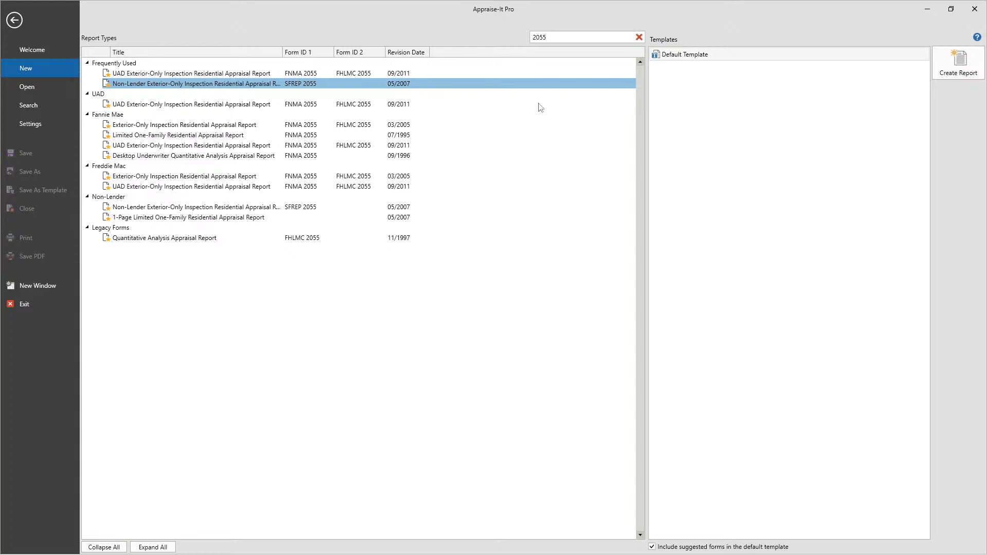
left_click(639, 38)
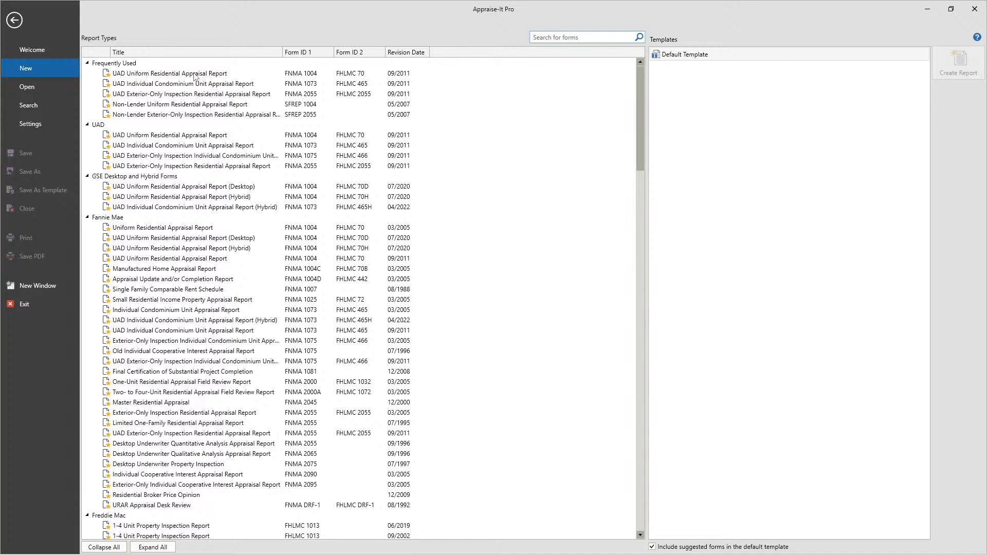
Delete the custom template named "template" from the UAD Uniform Residential Appraisal Report (FNMA 1004, 09/2011)
left_click(146, 136)
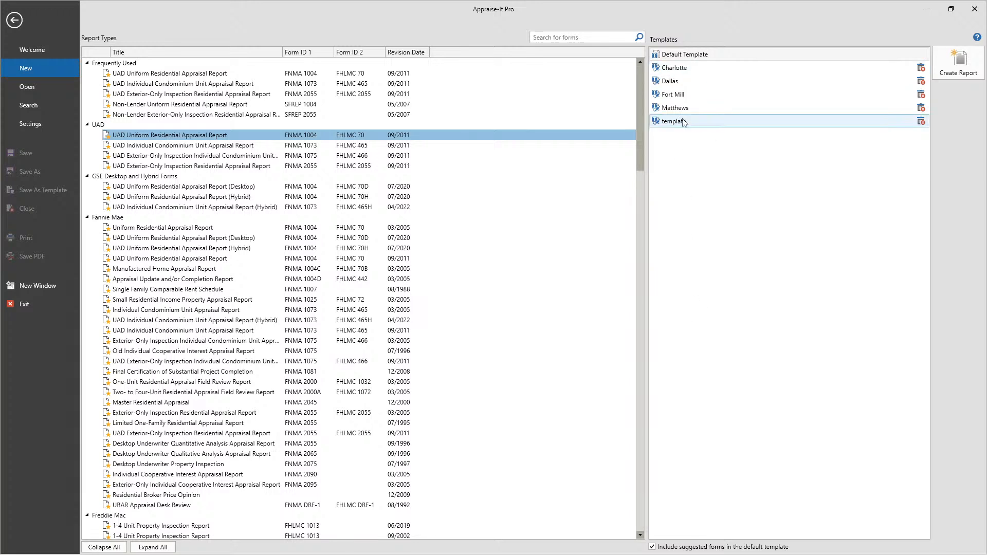
left_click(676, 70)
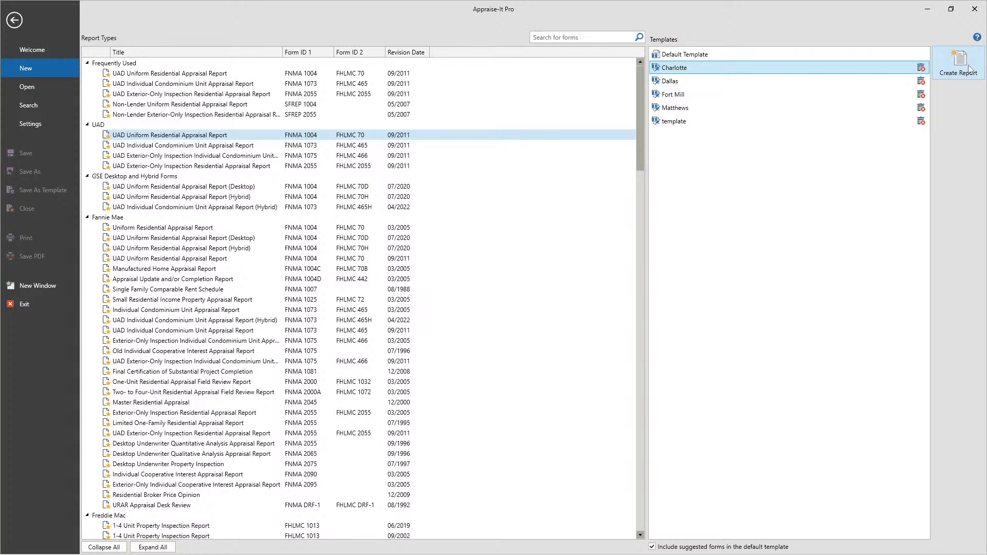
left_click(921, 121)
left_click(541, 304)
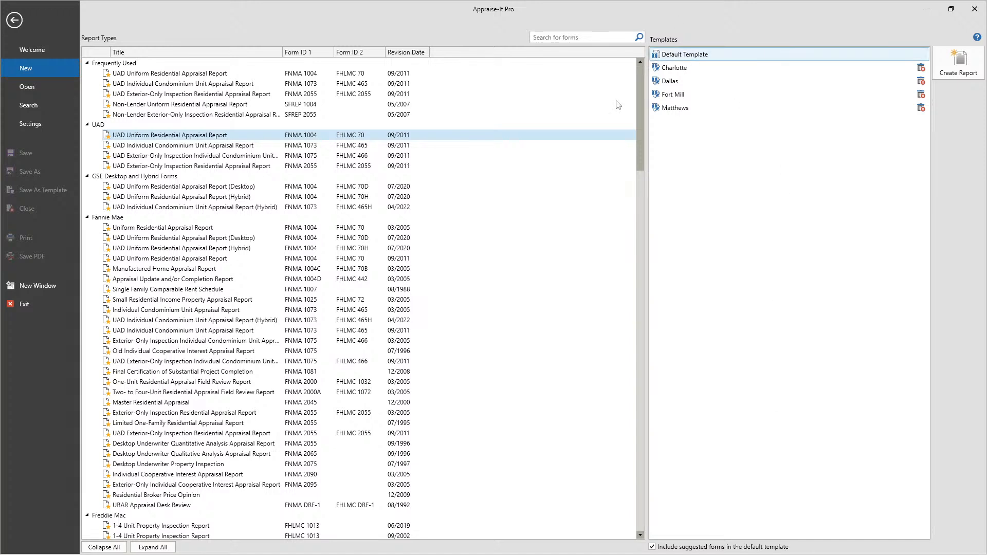
Create a new UAD Uniform Residential Appraisal Report (FNMA 1004) from the frequently used forms and look through its pages
left_click(132, 188)
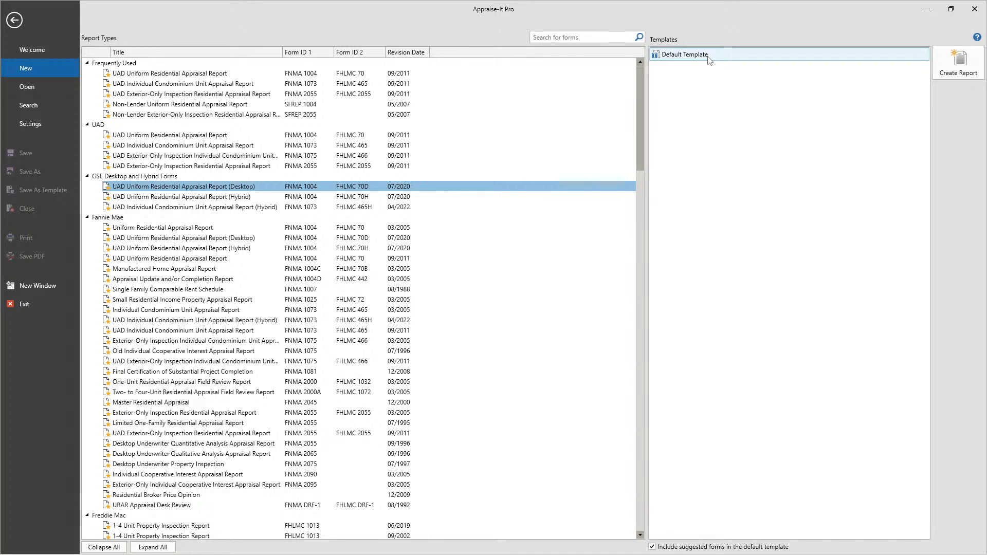
left_click(189, 73)
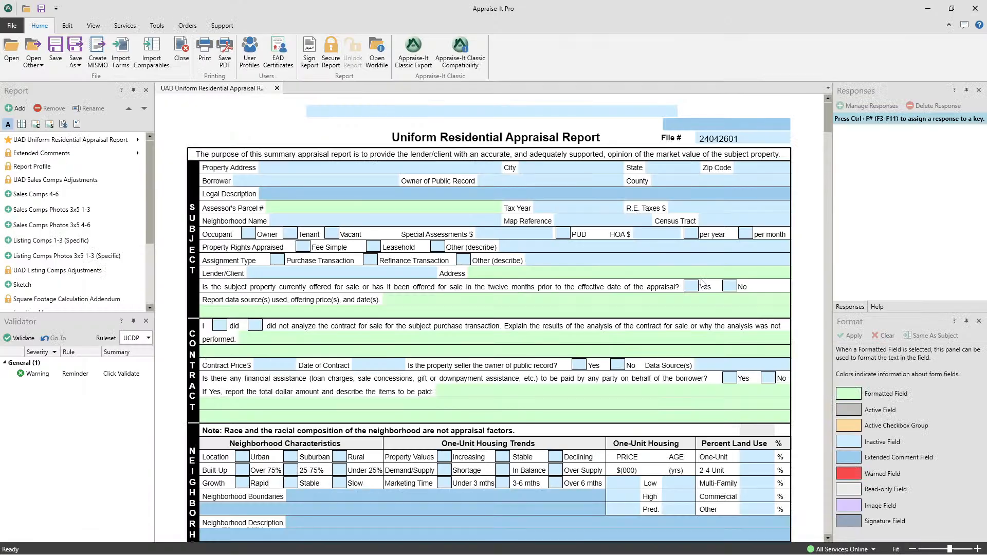
scroll(627, 300, "down", 20)
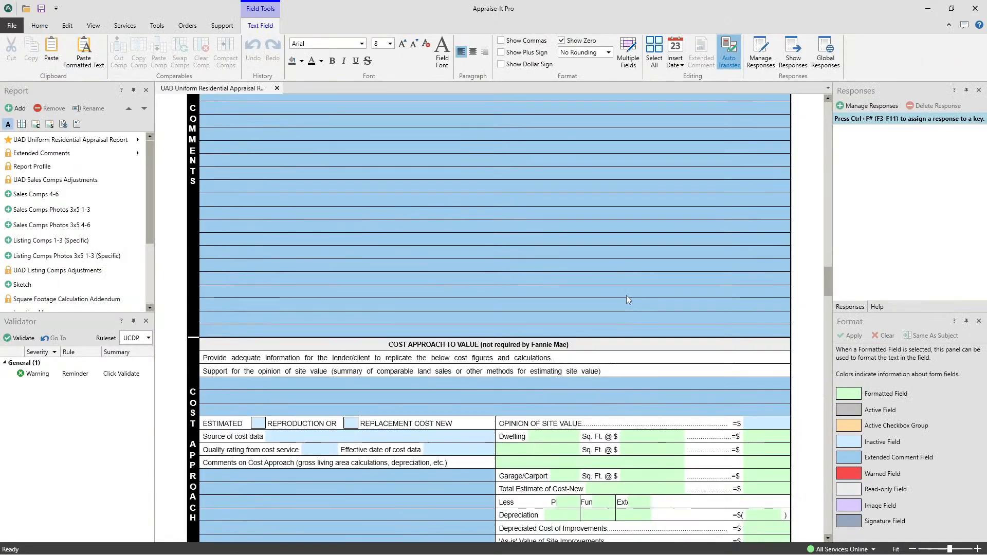
mouse_move(828, 273)
left_mouse_down()
mouse_move(828, 130)
mouse_move(815, 517)
mouse_move(828, 111)
left_mouse_up()
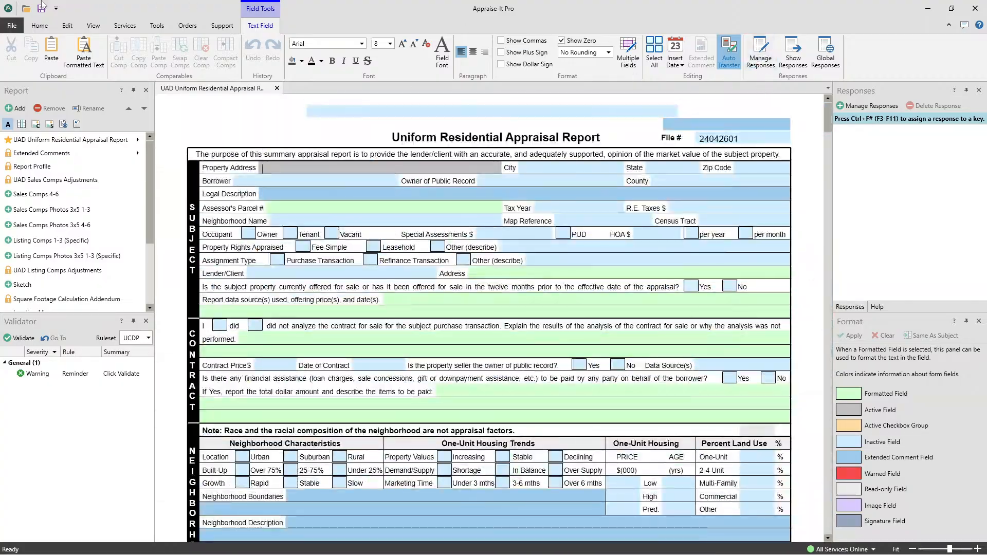
Show the recent reports list and point out the Sample UA5.rpt report
left_click(22, 28)
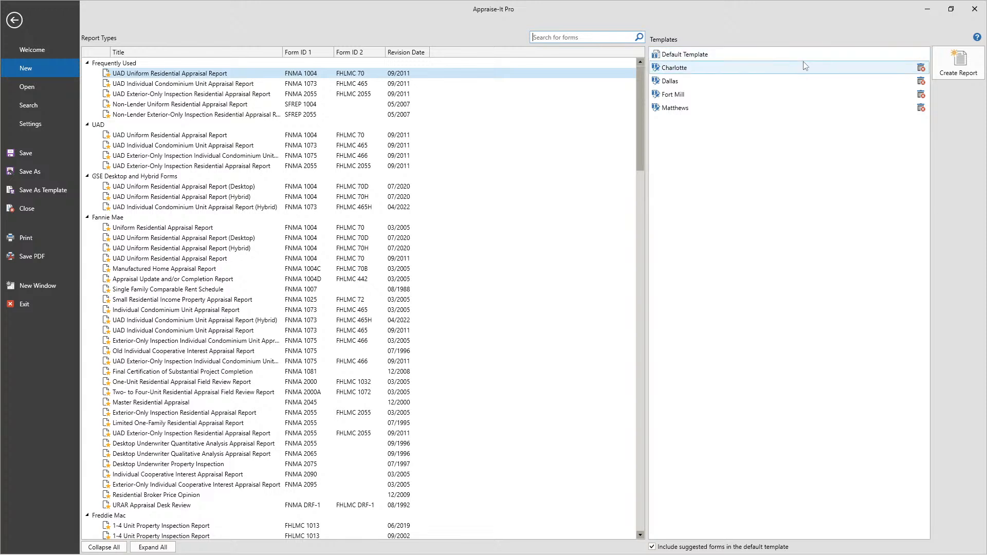
left_click(806, 65)
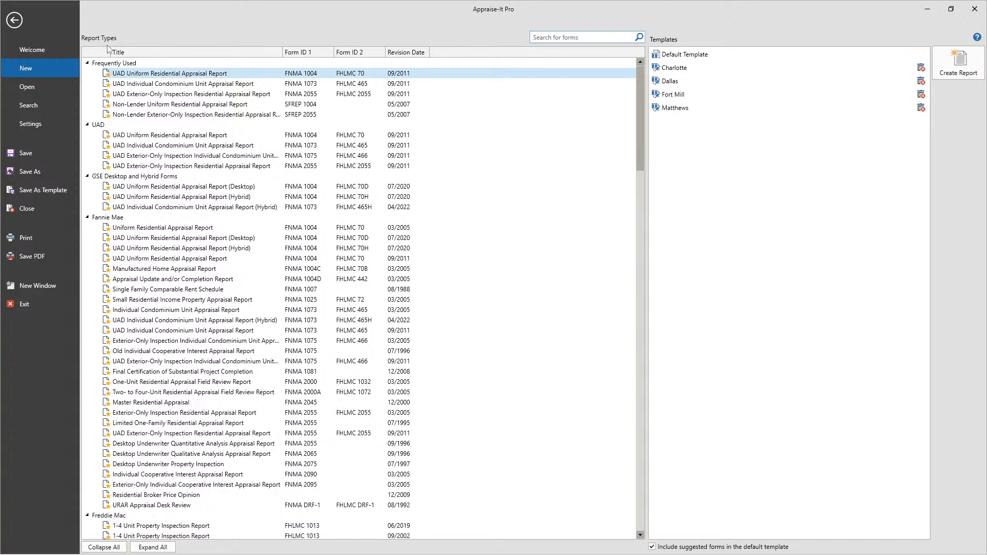
left_click(27, 86)
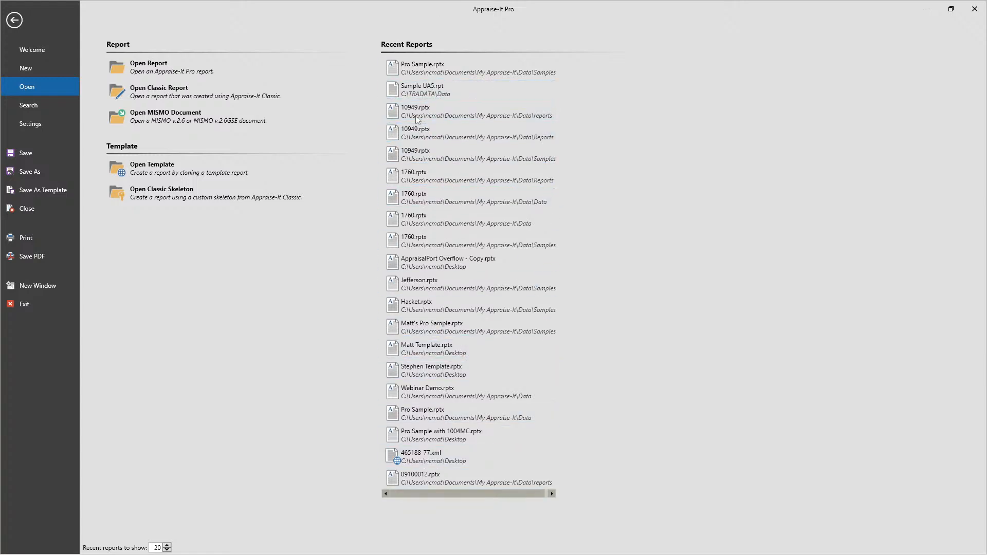
left_click(418, 93)
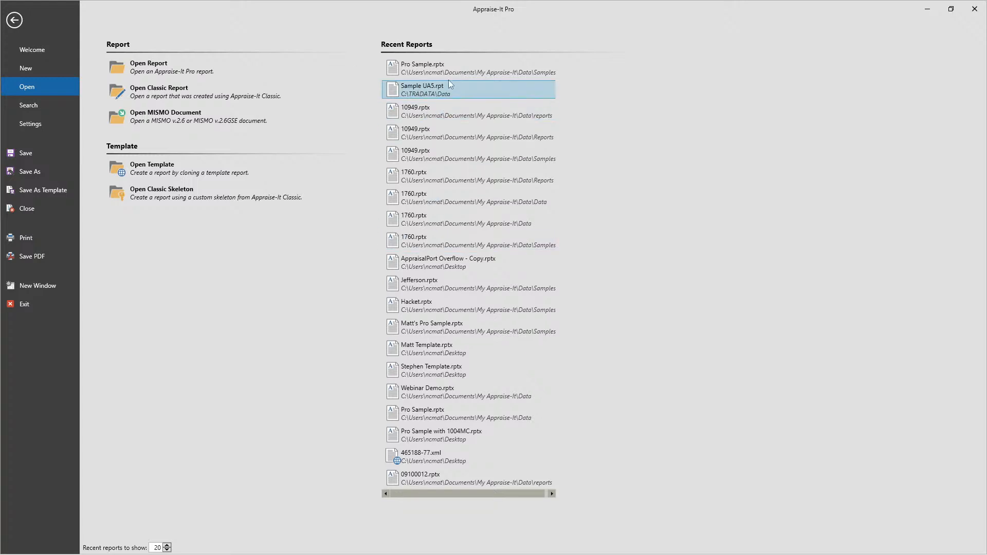
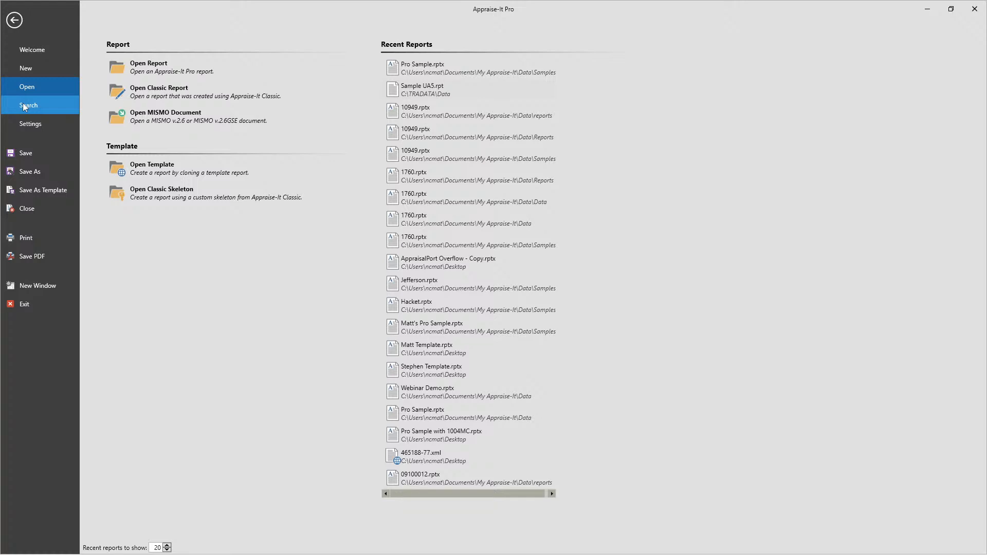
Start a report search with the county set to Mecklenburg and the zip code to 28226
left_click(24, 105)
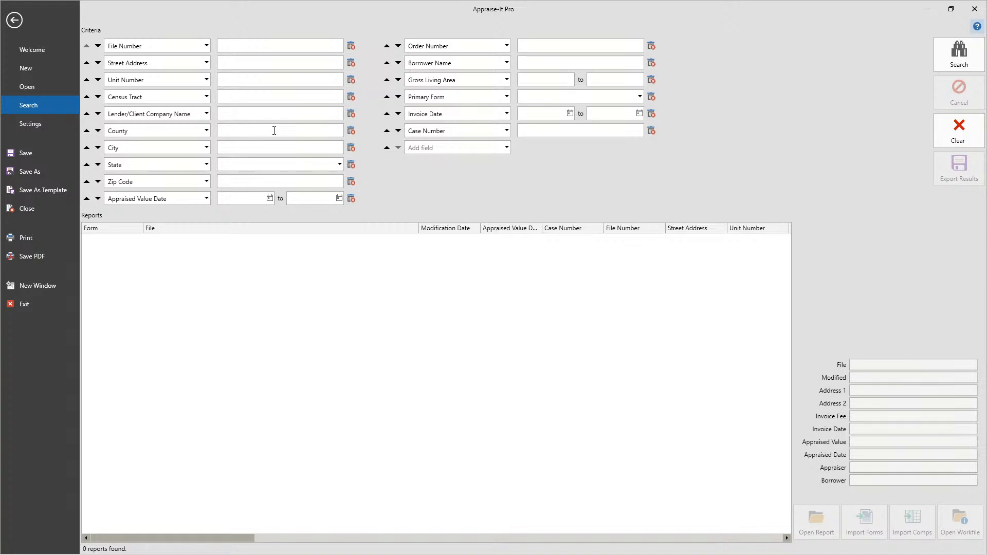
left_click(274, 130)
type("Meckle")
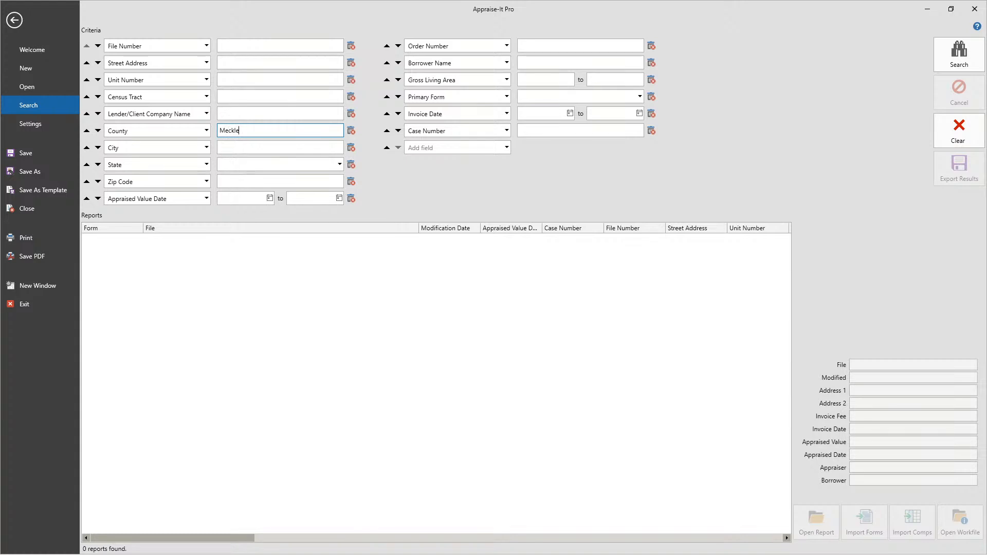
type("nburg")
left_click(236, 180)
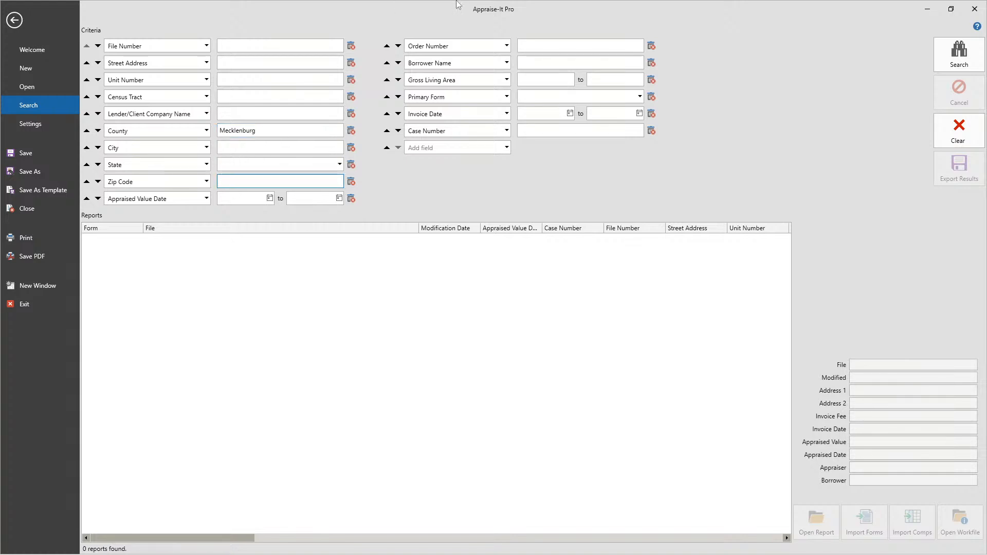
type("28226")
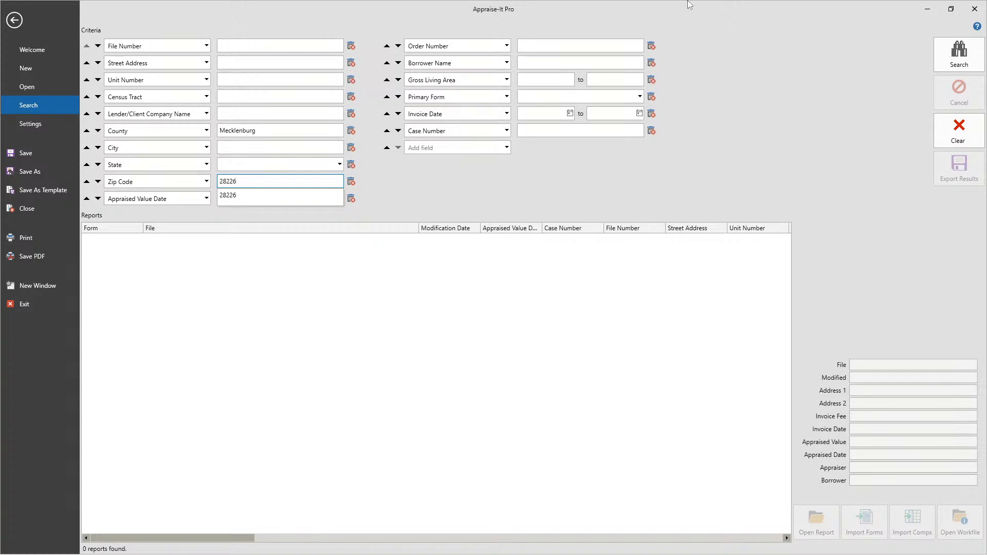
left_click(382, 193)
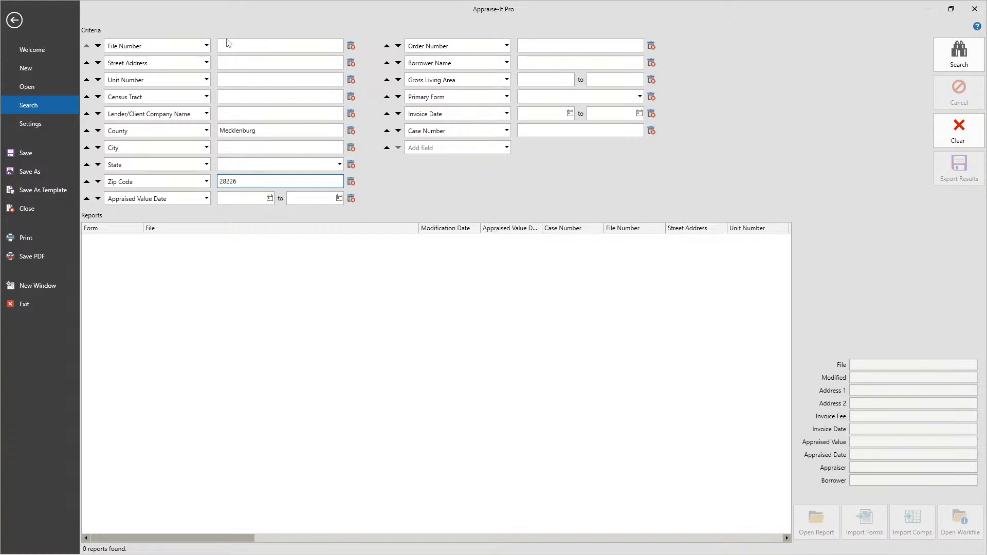
Add the street address Painted Tree Rd. to the criteria and run the report search
left_click(243, 63)
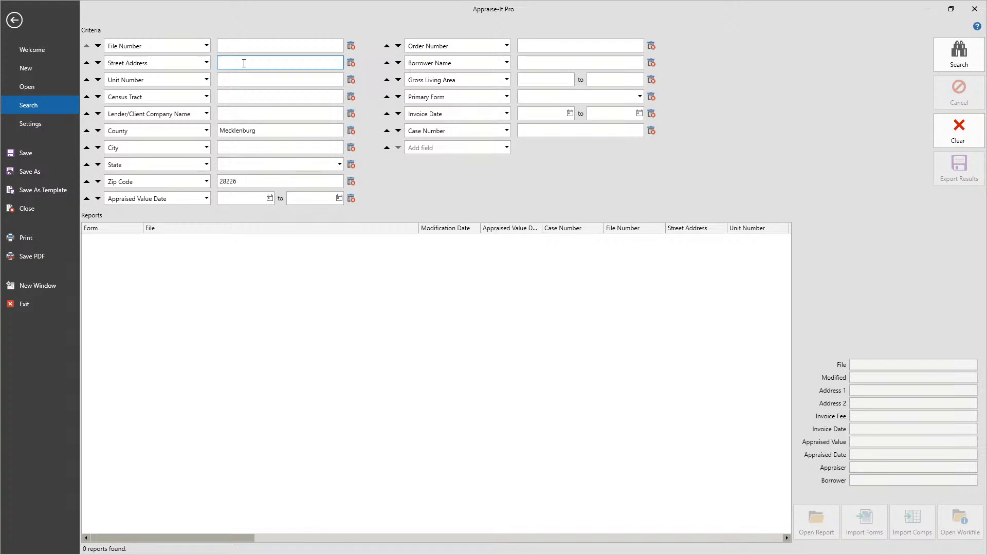
type("Painted Tree Rd.")
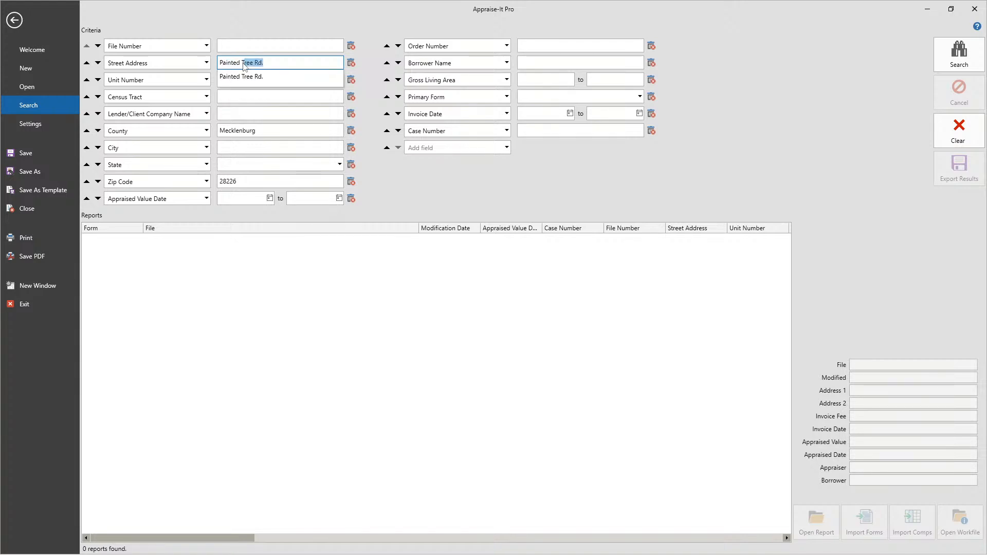
key("Return")
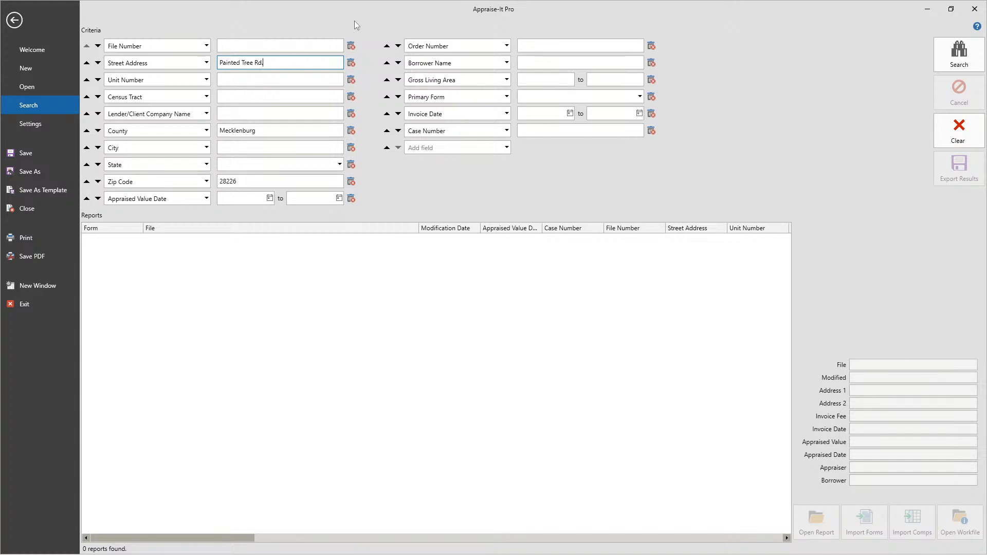
left_click(940, 49)
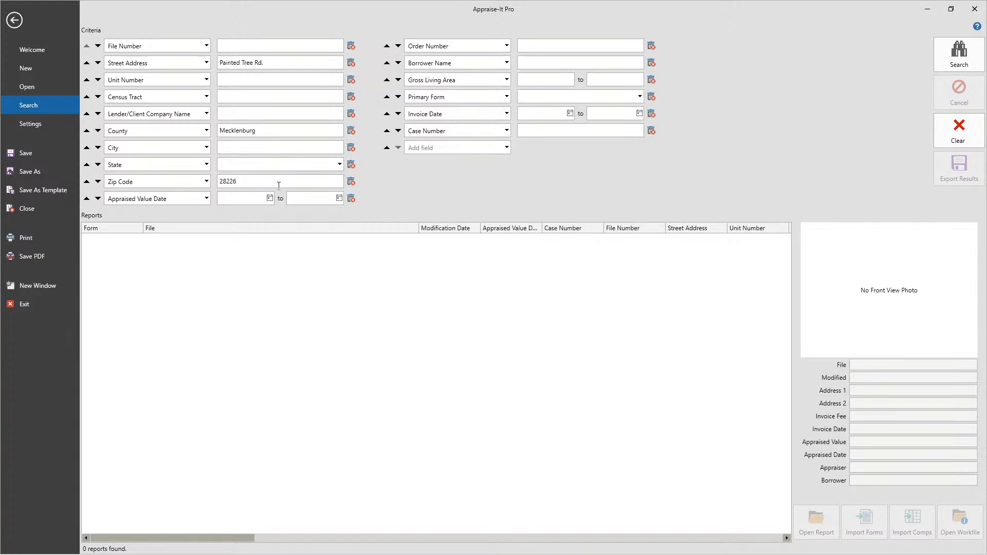
Clear all criteria of the current report search and confirm
left_click(309, 181)
left_click(959, 130)
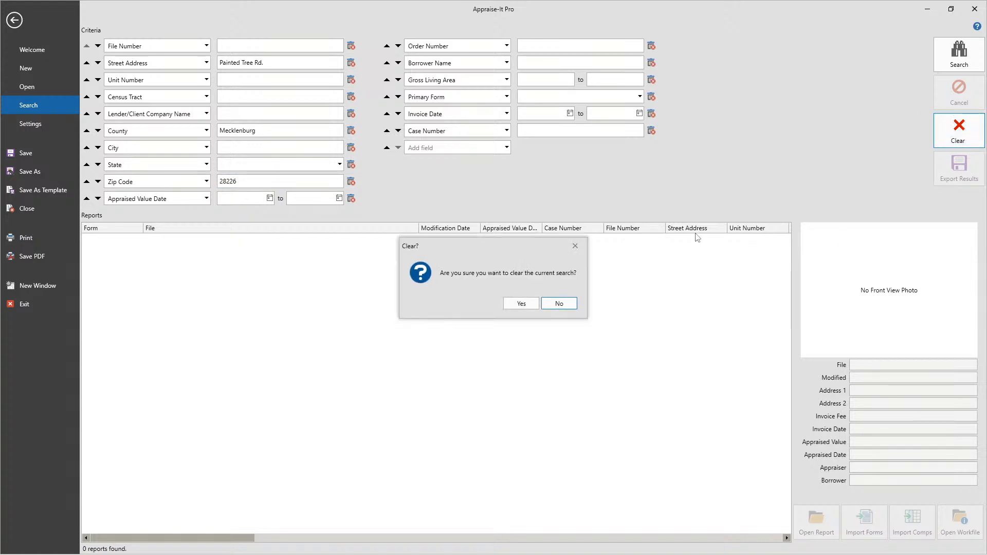
left_click(522, 304)
Search for all reports without criteria and select 09100012.rptx to preview its details
left_click(942, 49)
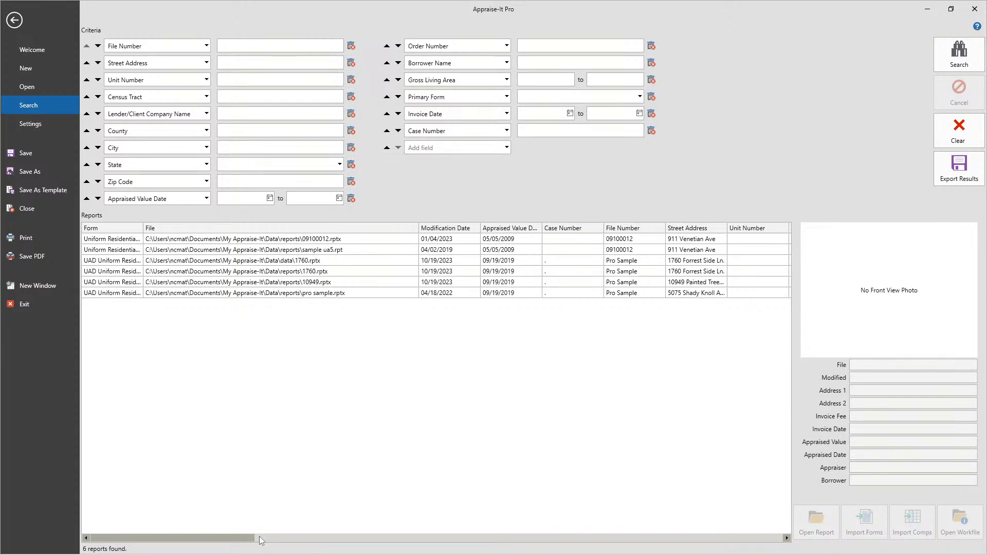
left_click_drag(246, 538, 221, 550)
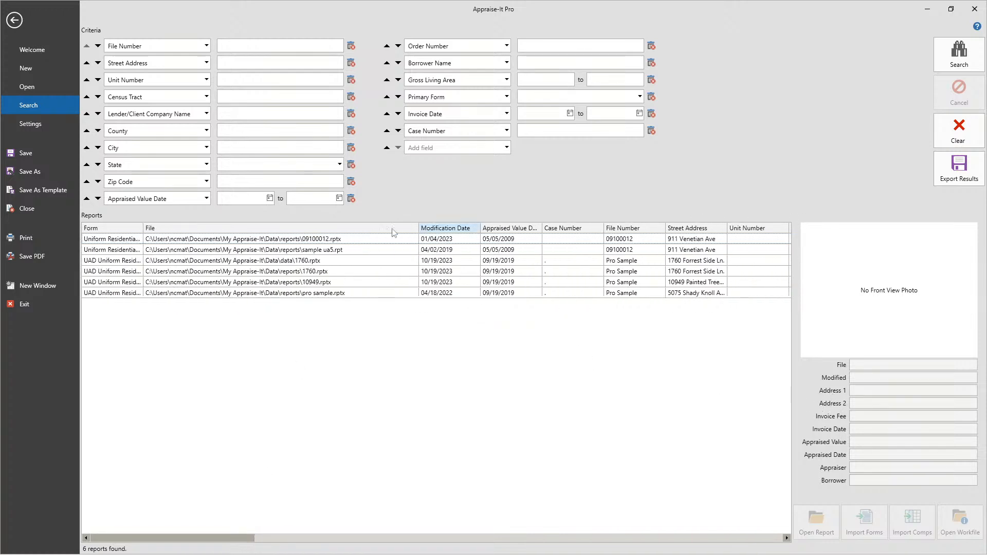
left_click(291, 243)
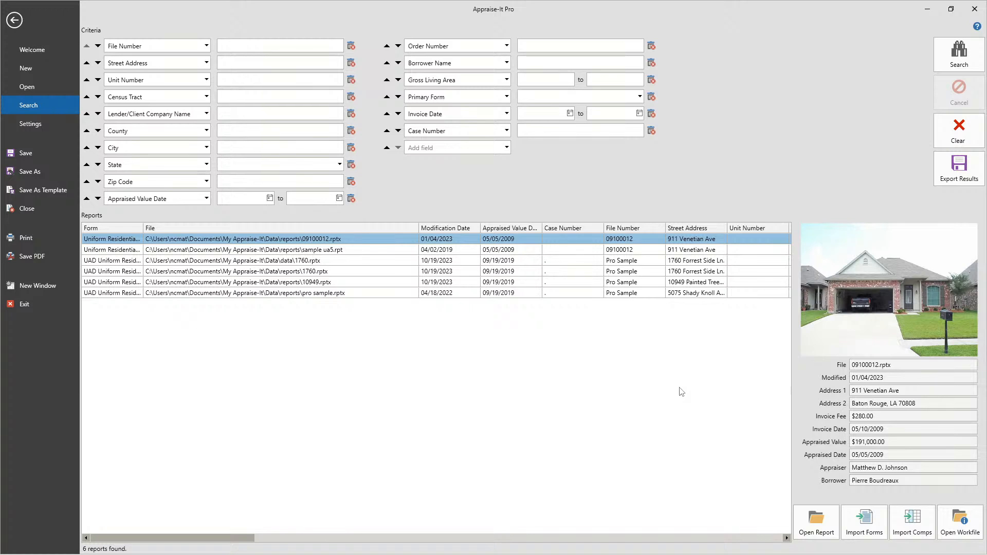
Look through the program settings for Common Responses, Extended Comments and Autosave
left_click(25, 123)
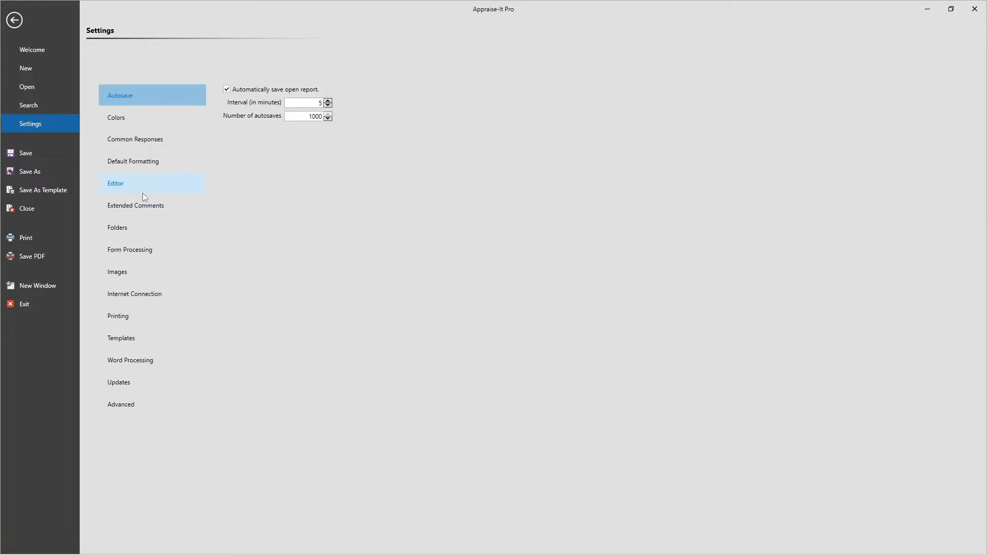
left_click(140, 141)
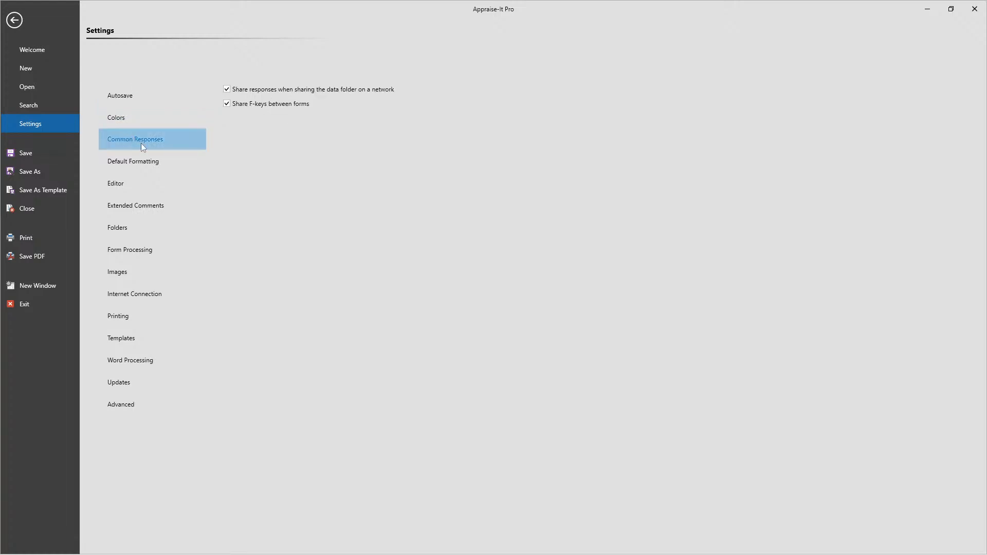
left_click(133, 208)
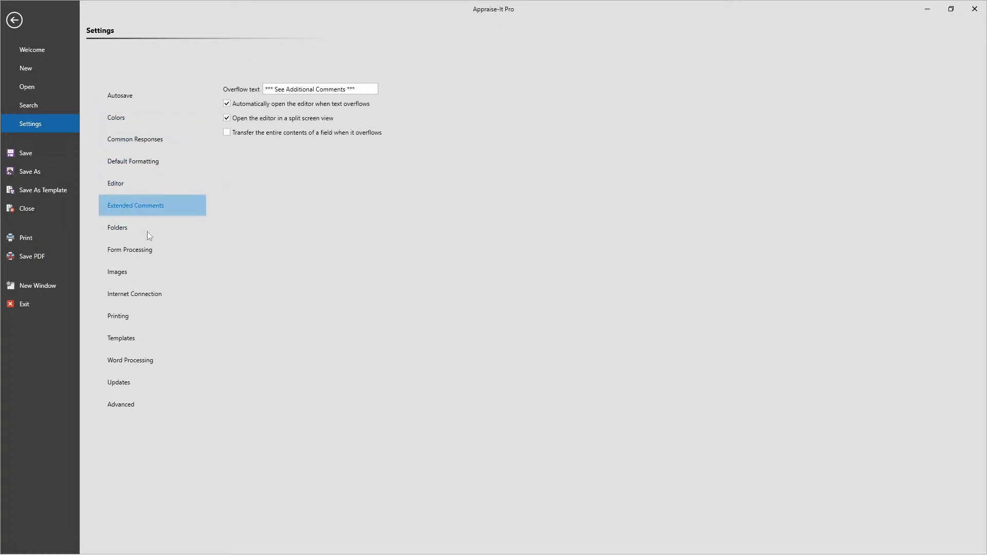
left_click(120, 112)
left_click(120, 95)
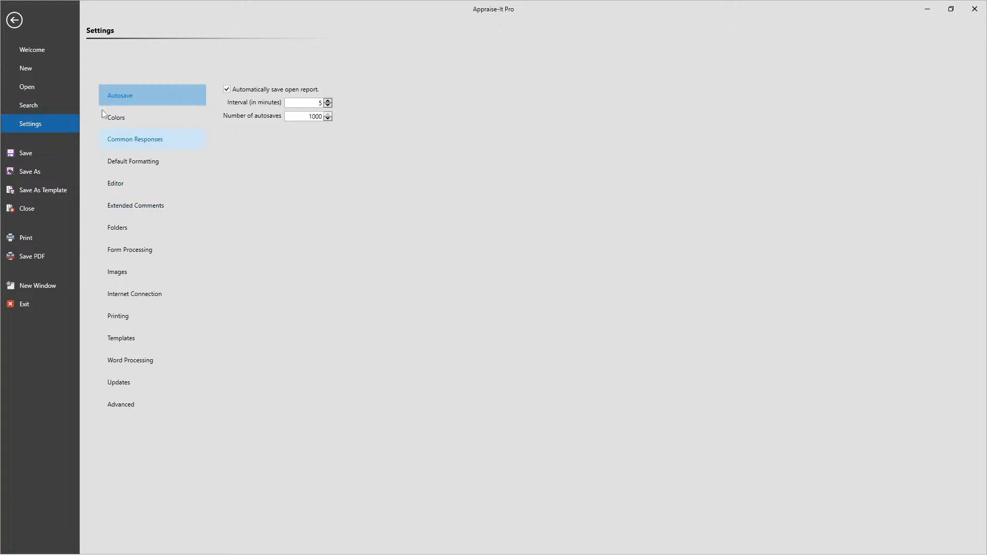
Create a UAD Uniform Residential Appraisal Report from the Default Template without saving the current report
left_click(35, 63)
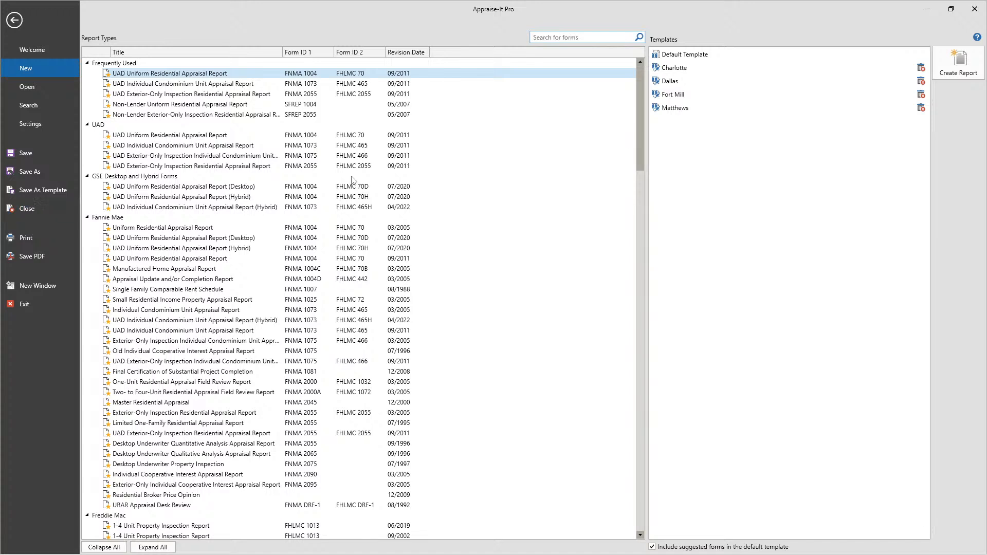
double_click(690, 56)
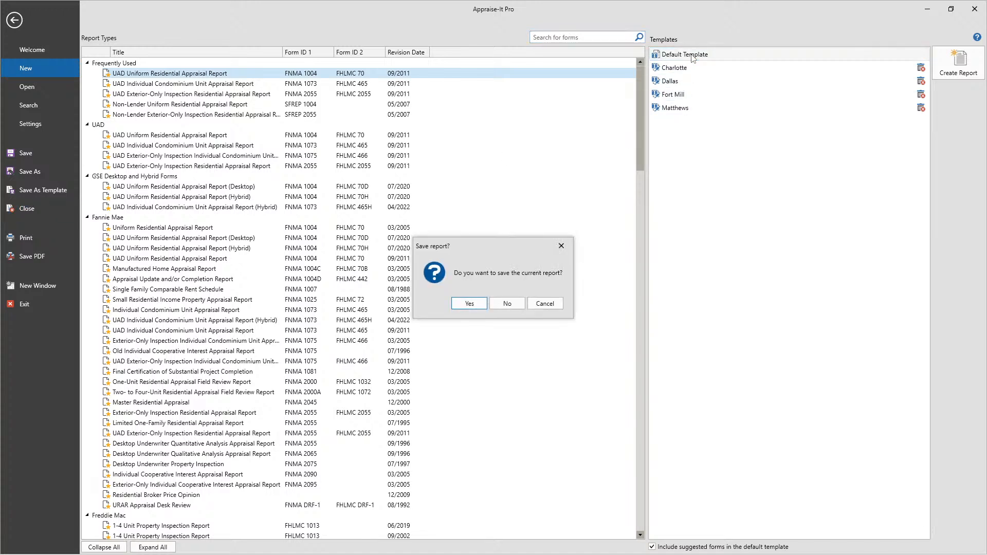
left_click(511, 306)
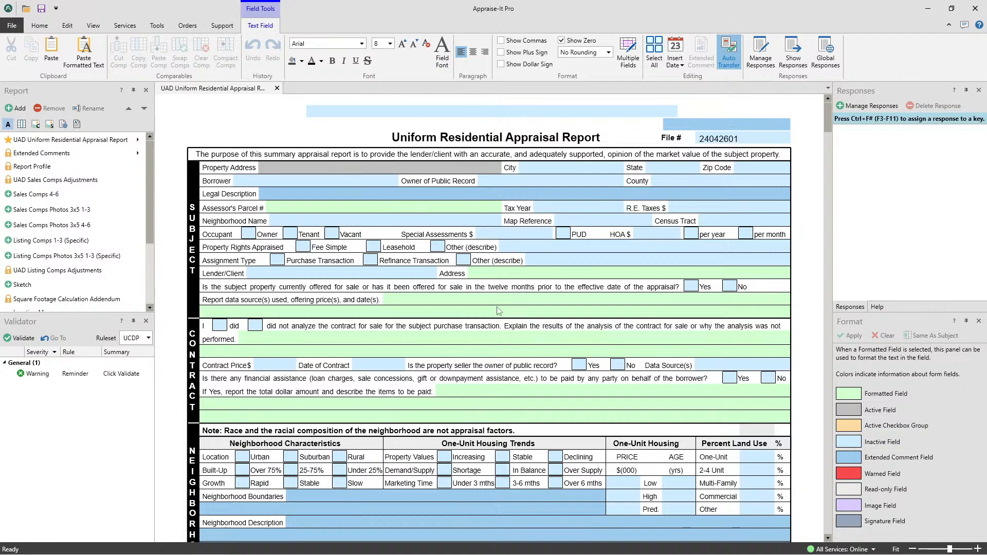
Look over the new appraisal form's pages and the surrounding Report, Validator, Responses and Format areas
left_click_drag(827, 128, 831, 195)
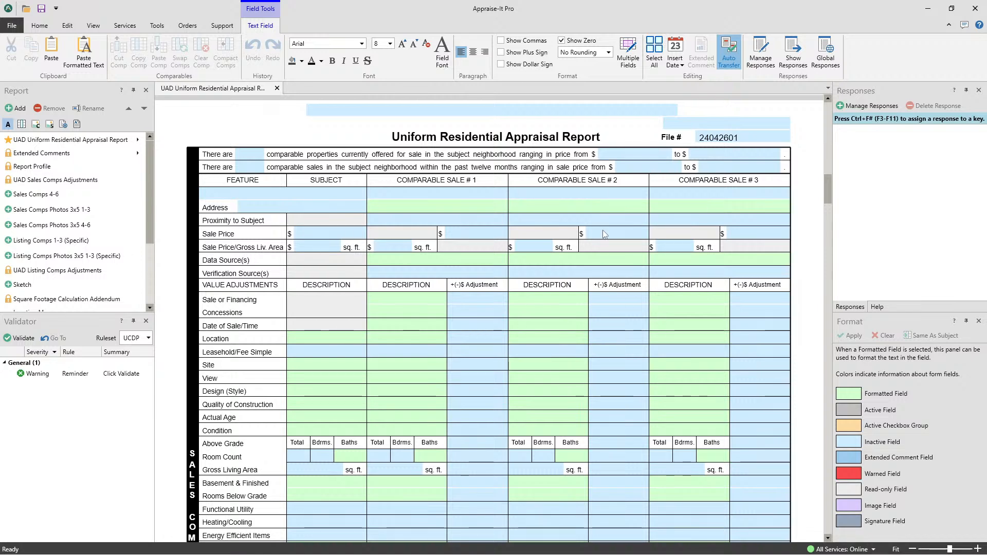
scroll(603, 268, "up", 5)
scroll(602, 267, "down", 15)
scroll(554, 211, "up", 10)
left_click(64, 88)
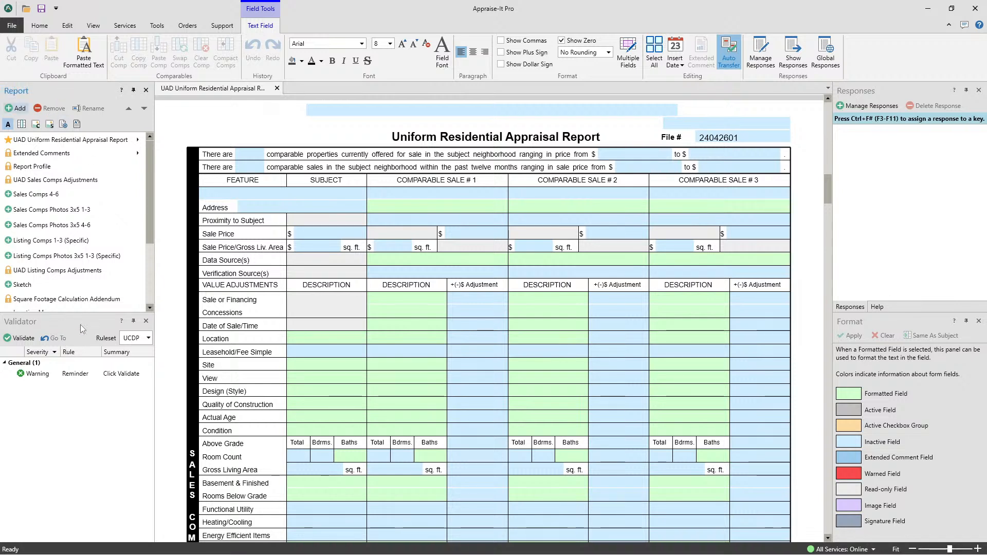
left_click(80, 324)
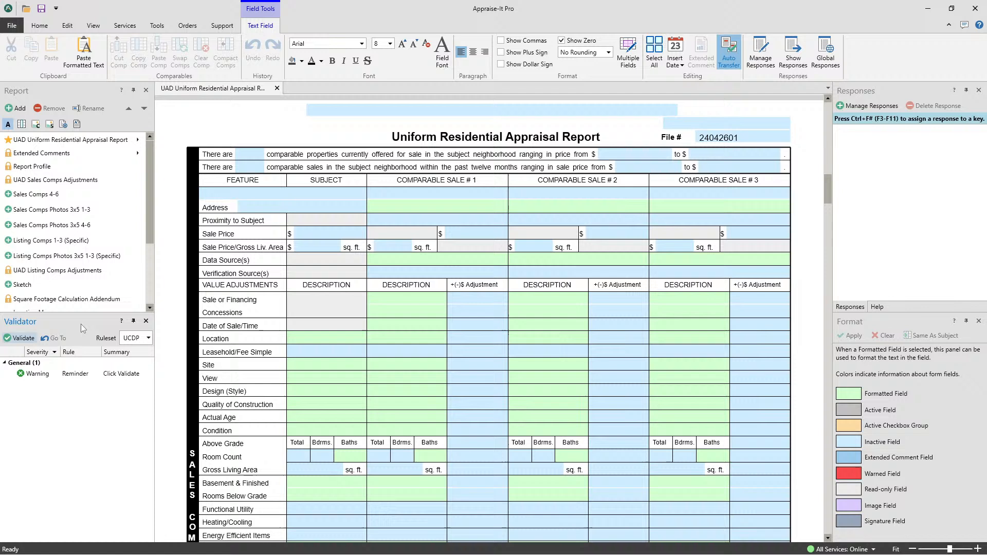
left_click(884, 88)
left_click(897, 322)
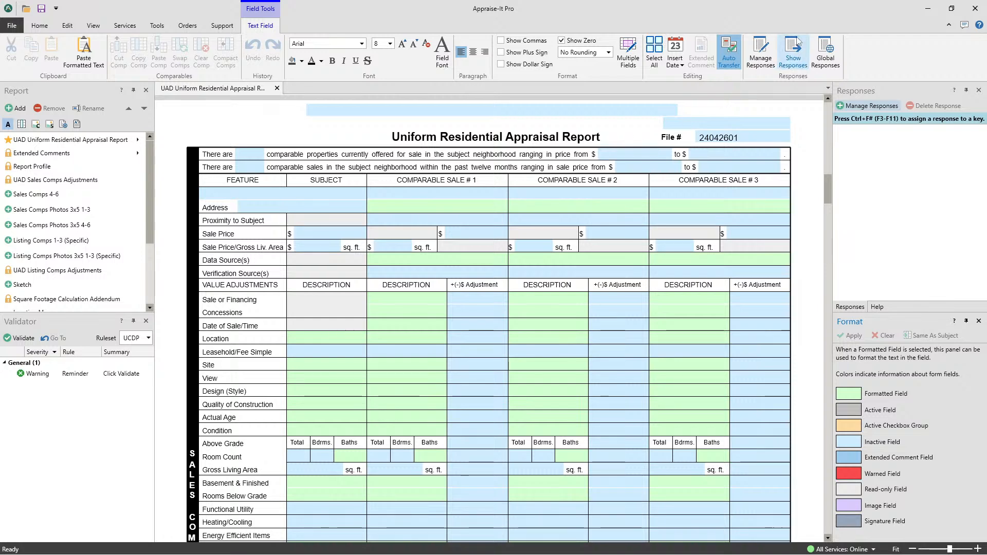
Compare the Responses and Help views and show the help for Comparable Sale #2's sale type field
left_click(877, 308)
left_click(855, 308)
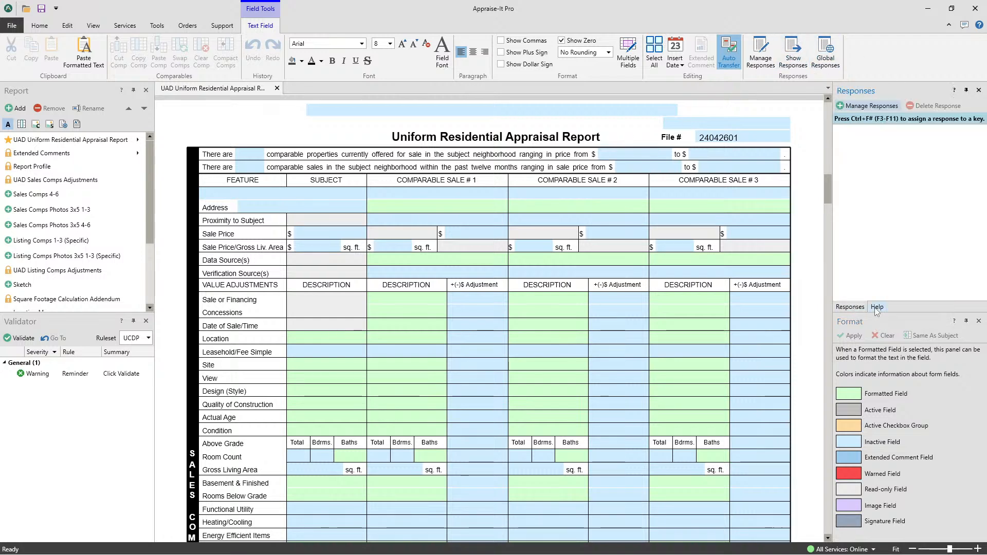
left_click(878, 308)
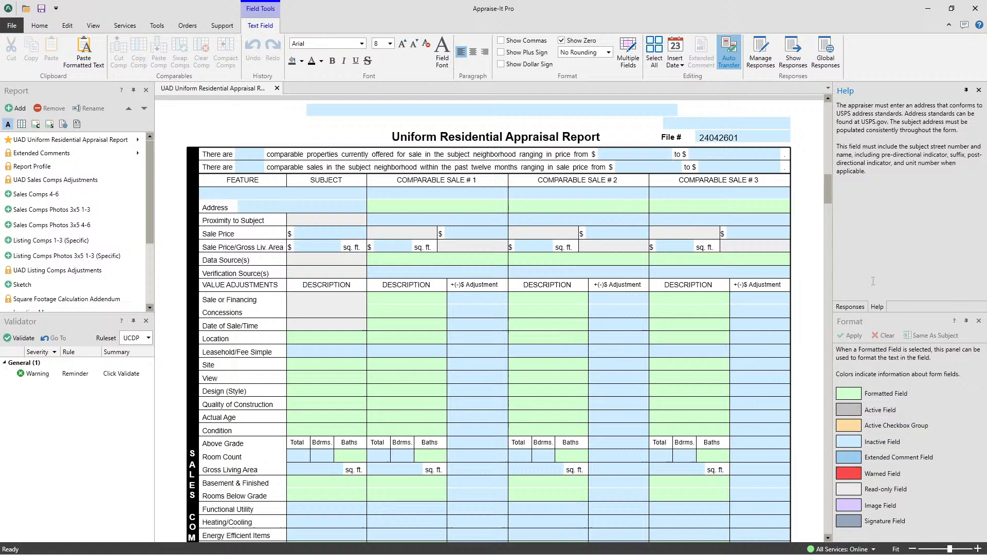
left_click(853, 308)
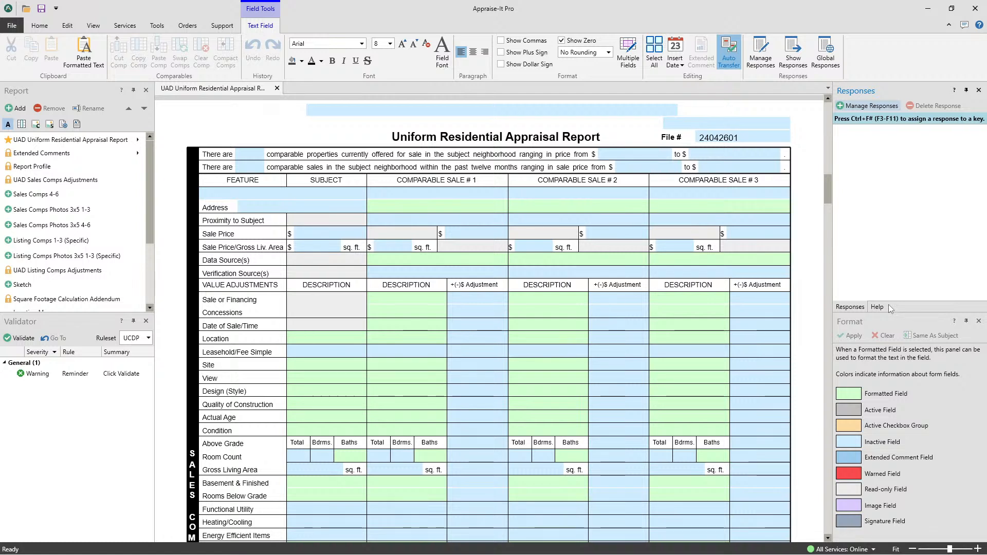
left_click(879, 310)
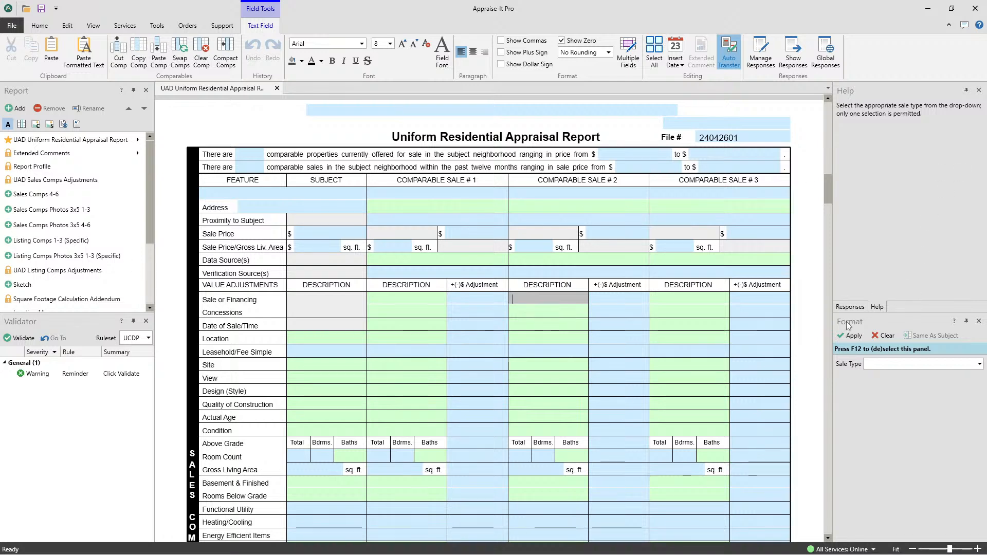
Examine the Neighborhood Boundaries field's help and compare the nearby fields with the field color legend
scroll(713, 277, "up", 10)
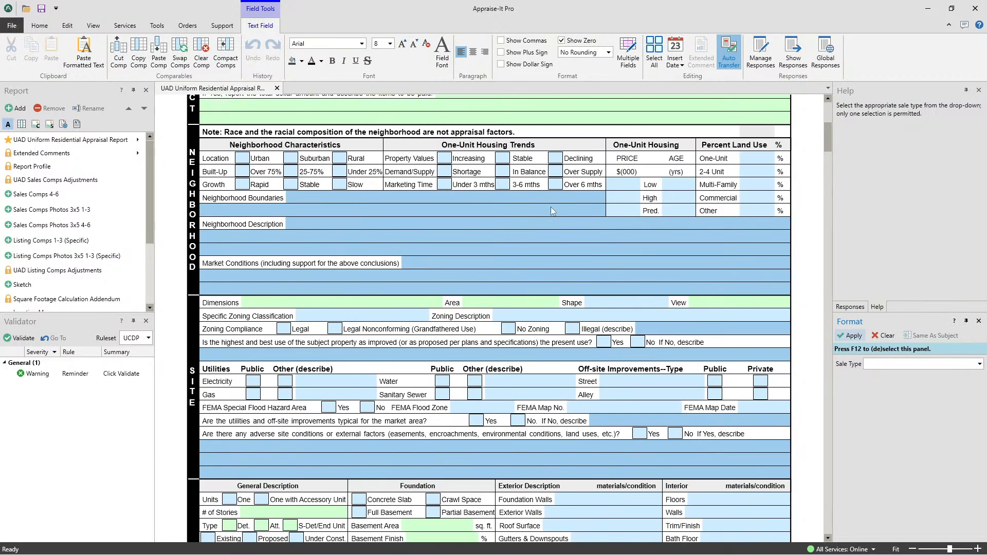
left_click(516, 195)
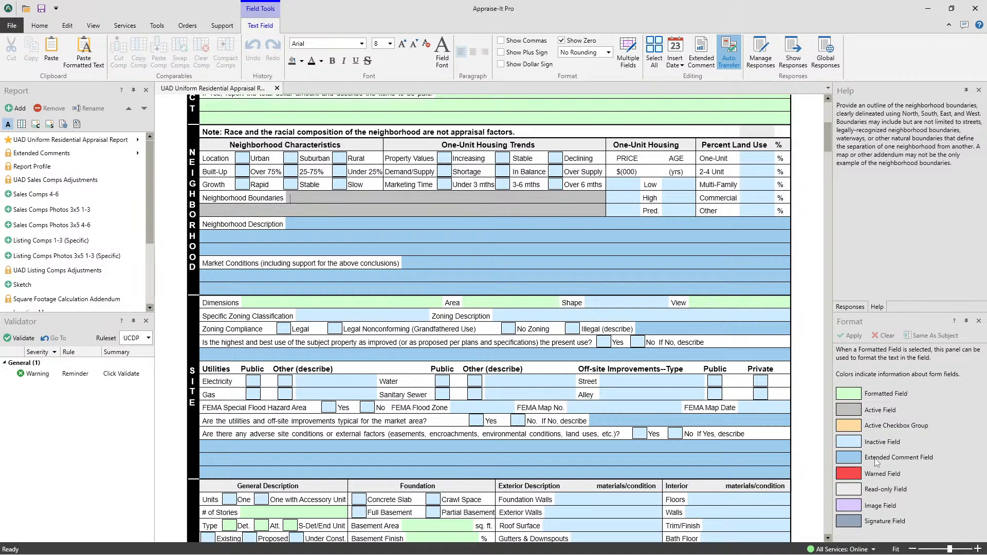
scroll(525, 199, "up", 6)
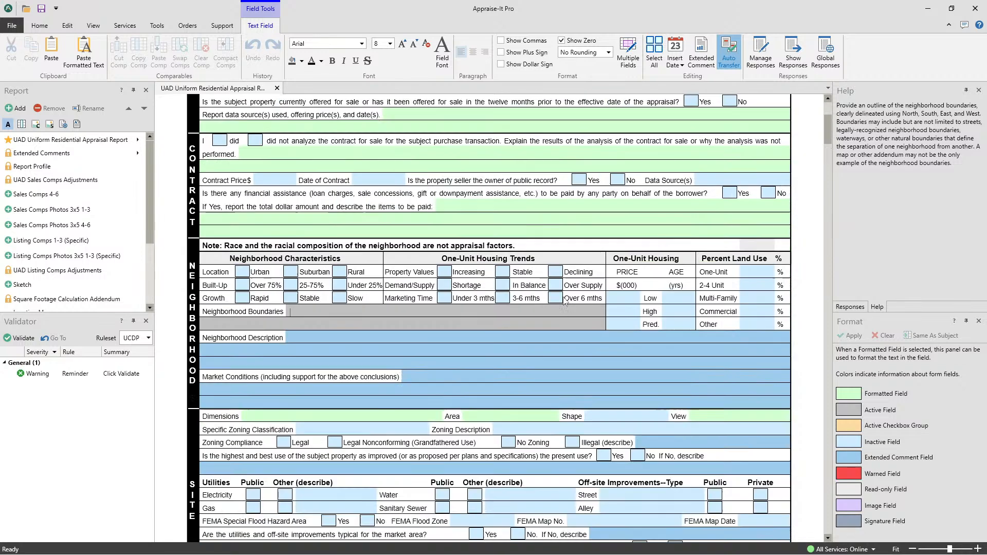
scroll(528, 381, "down", 3)
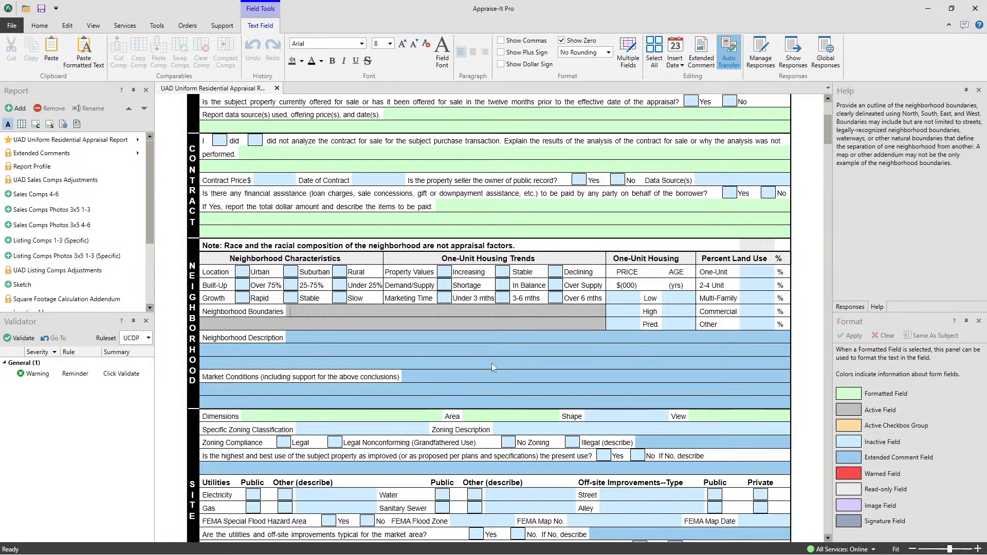
scroll(529, 332, "down", 1)
scroll(529, 331, "up", 2)
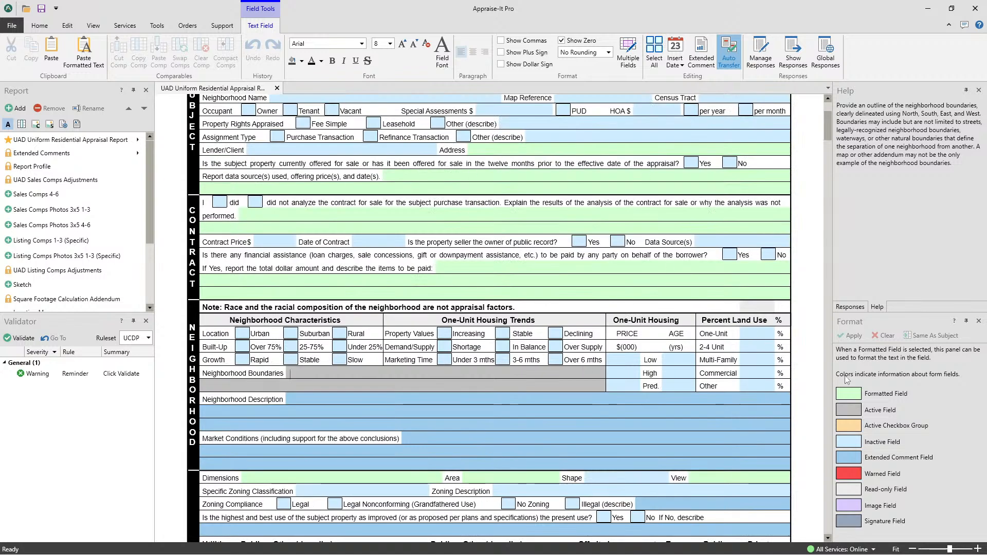
Fill in Comparable Sale #1's View description with a Beneficial overall rating and the Water View type
scroll(524, 293, "down", 10)
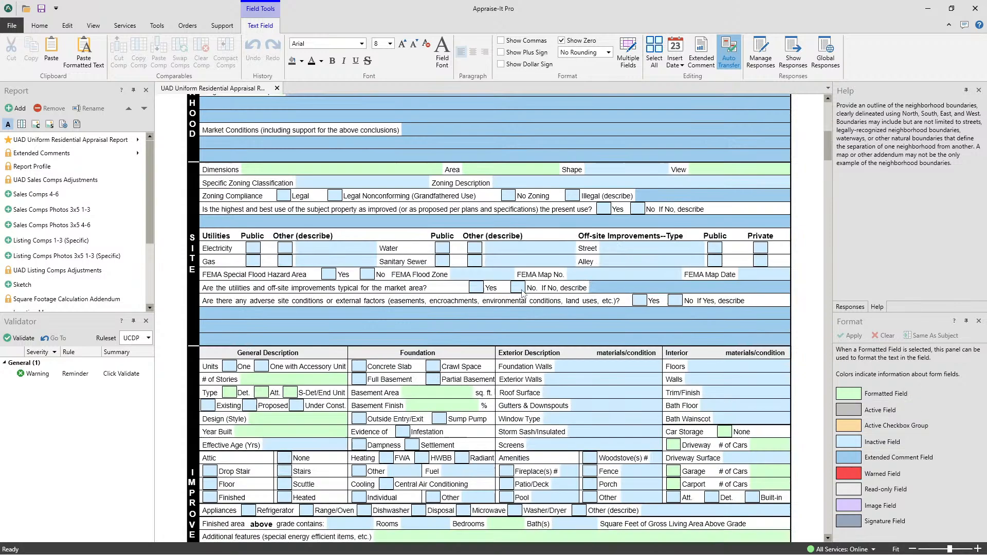
scroll(523, 293, "down", 5)
left_click(371, 245)
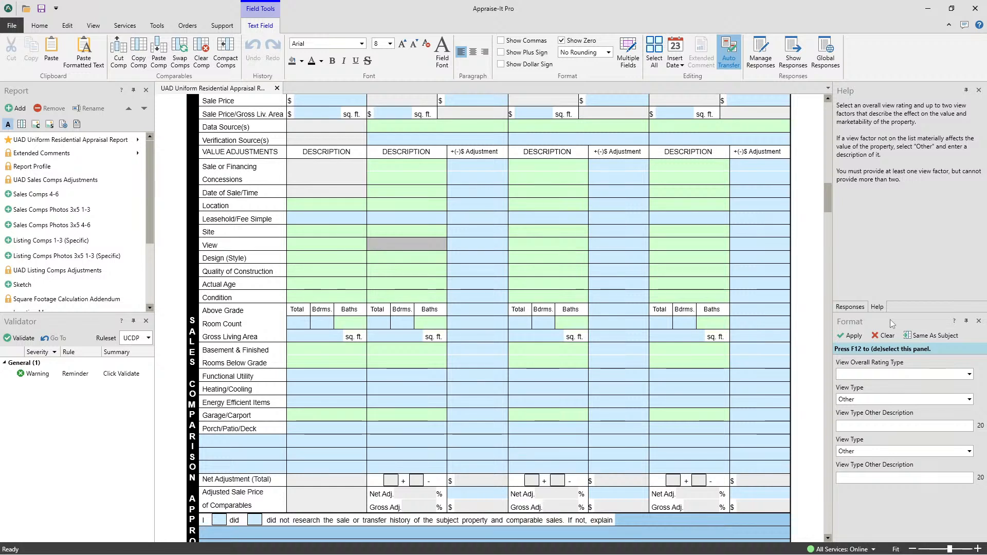
left_click(892, 377)
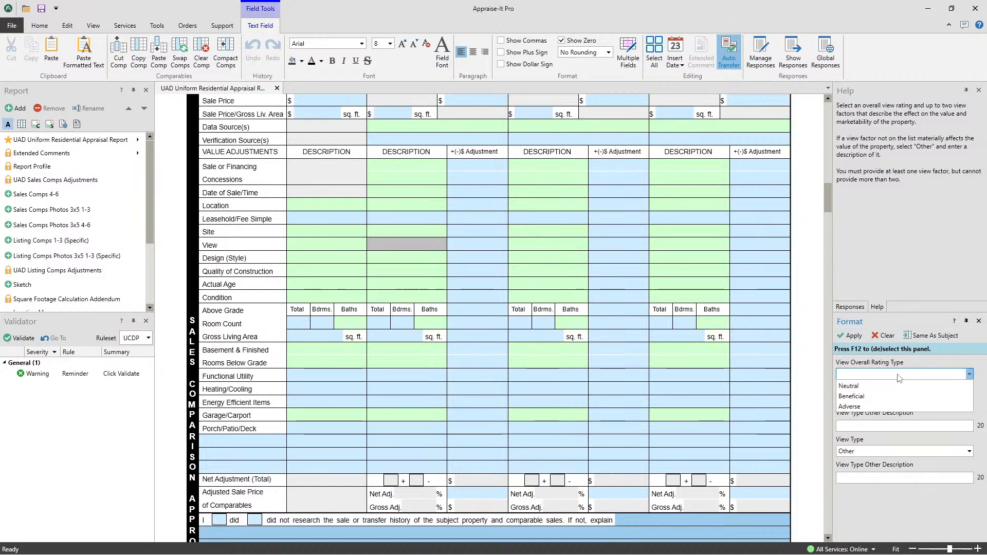
left_click(858, 397)
left_click(859, 399)
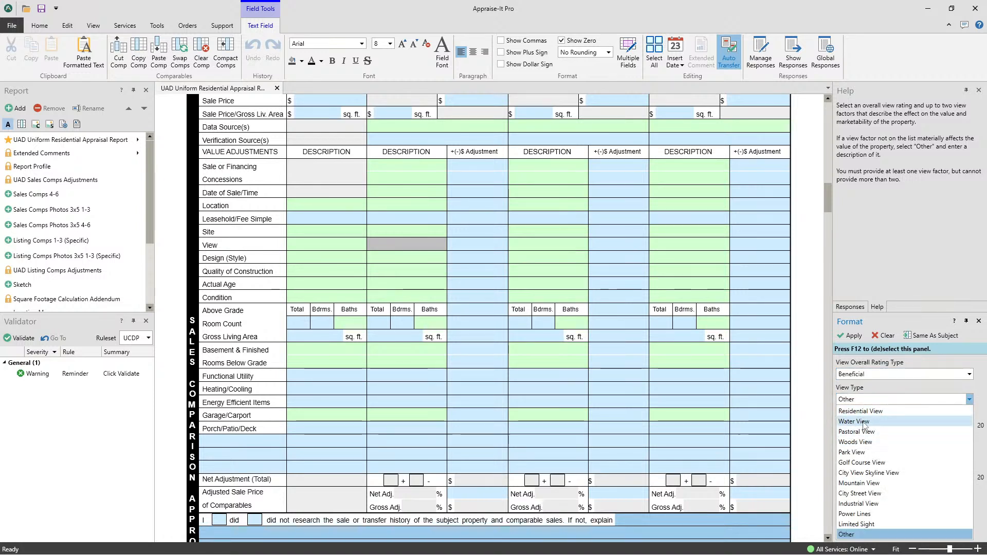
left_click(864, 423)
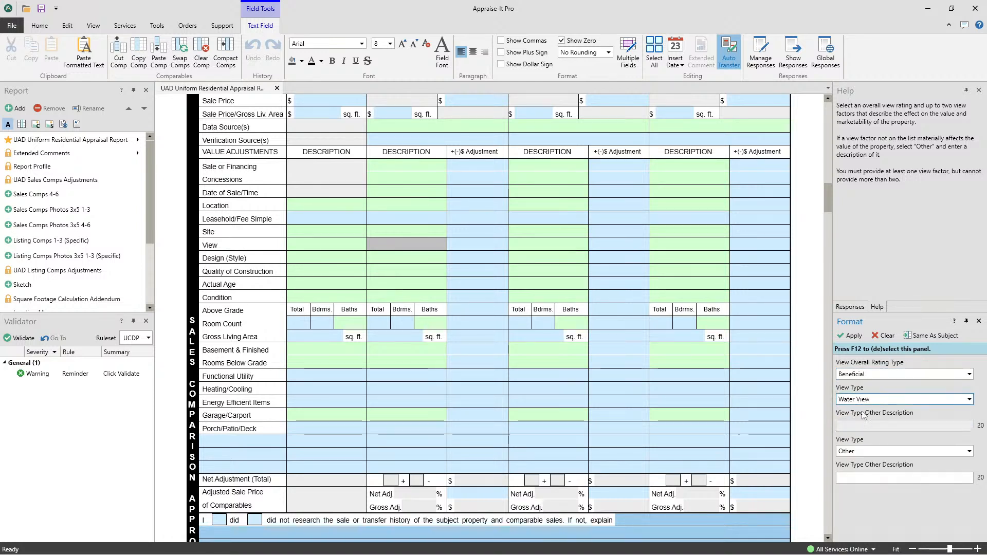
left_click(854, 336)
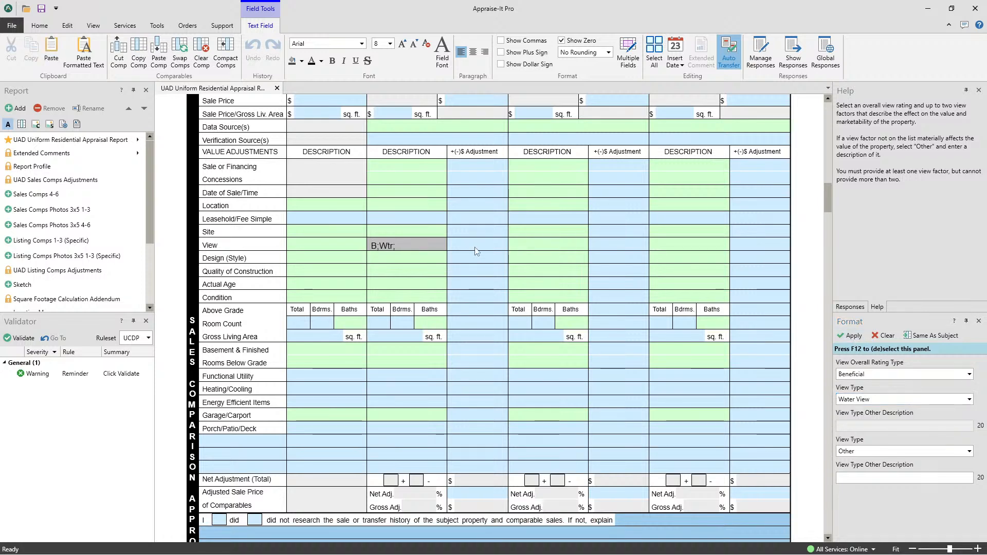
Overwrite Comparable Sale #1's View description with the unformatted text xfhgsdfh and clear the field again
left_click(399, 248)
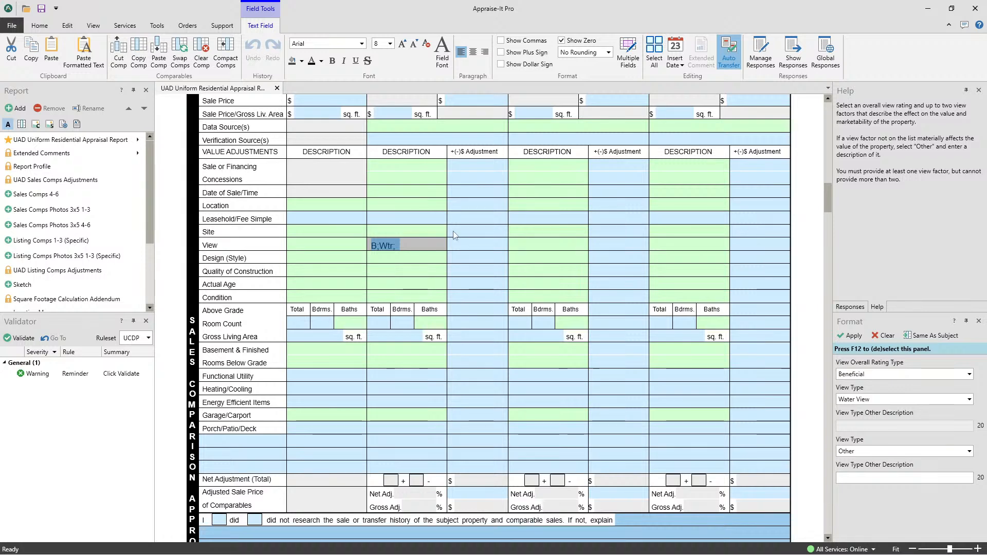
key("Delete")
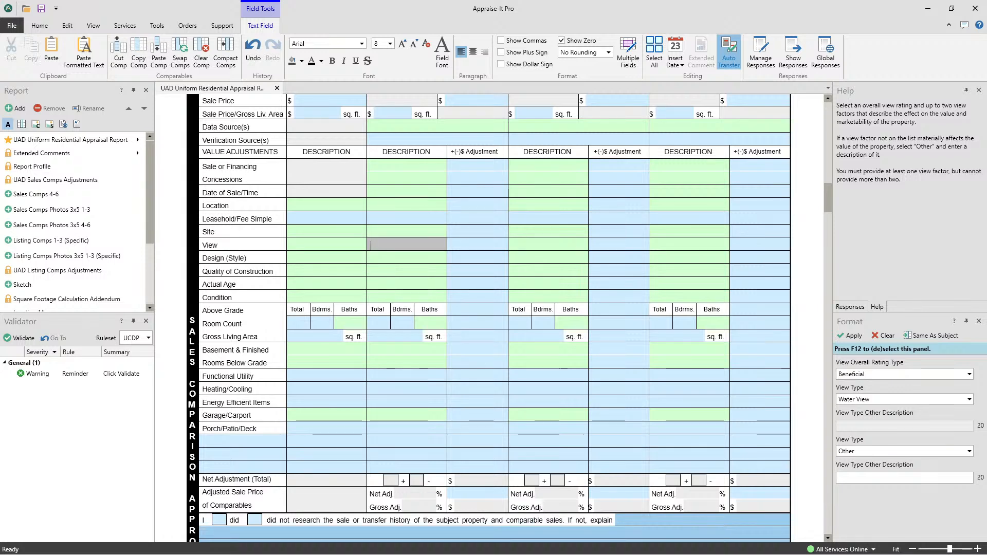
type("xfhgsdfh")
key("Tab")
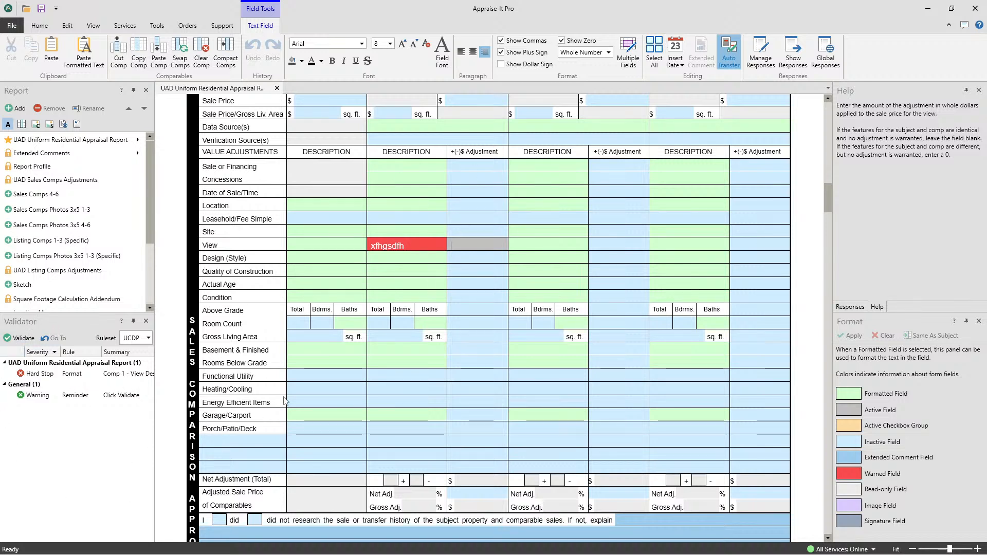
left_click(421, 249)
key("Delete")
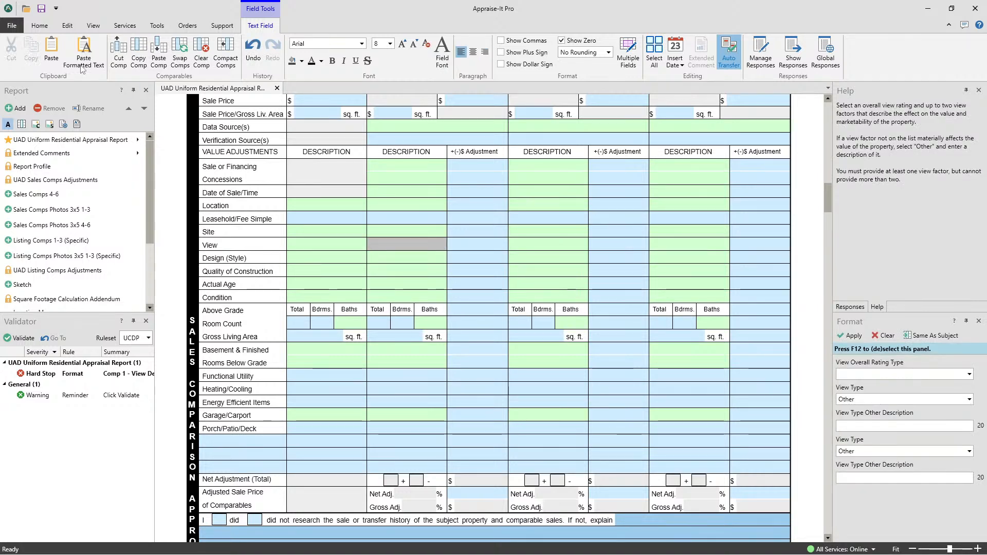
Enlarge the report's list of forms and select the Flood Map form in it
left_click(43, 91)
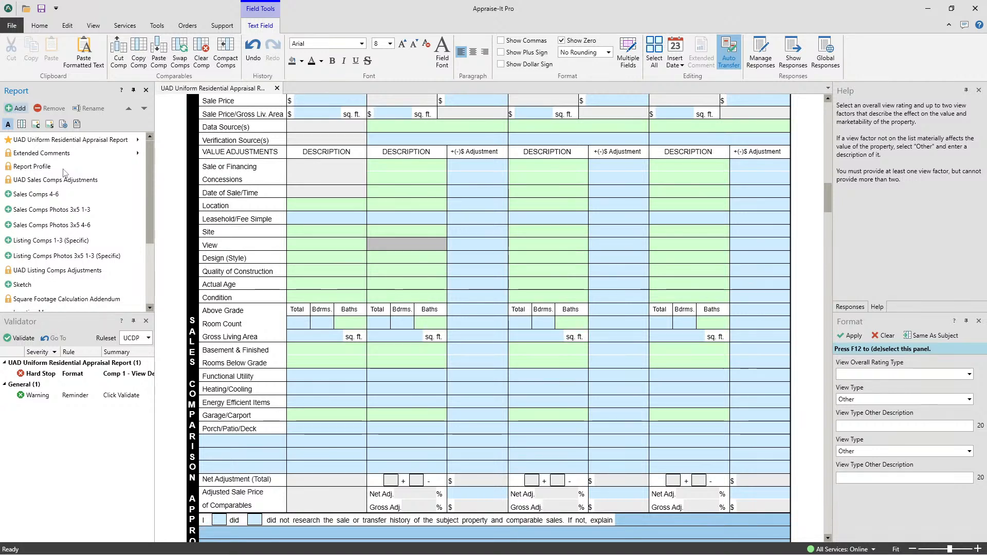
left_click_drag(71, 313, 72, 358)
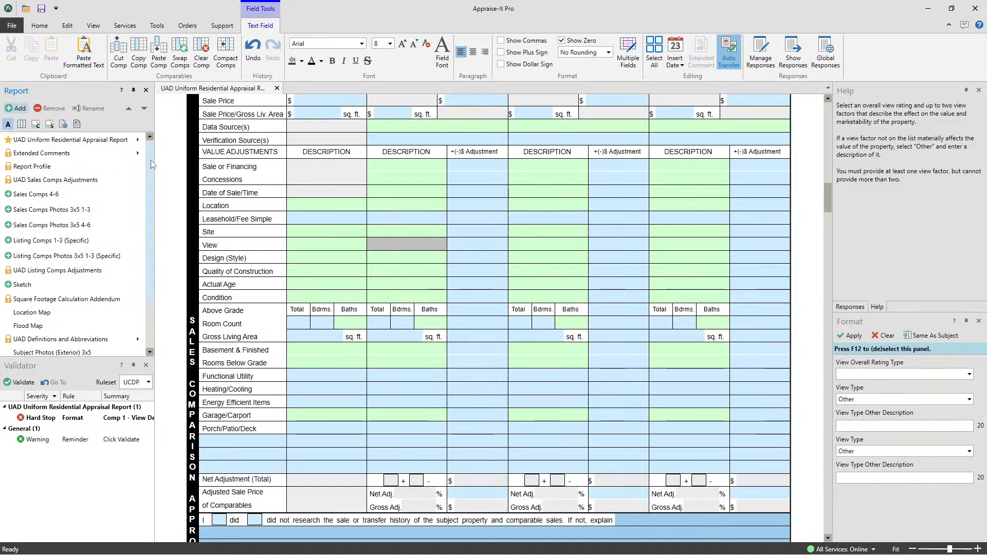
mouse_move(151, 160)
left_mouse_down()
mouse_move(157, 239)
mouse_move(149, 147)
left_mouse_up()
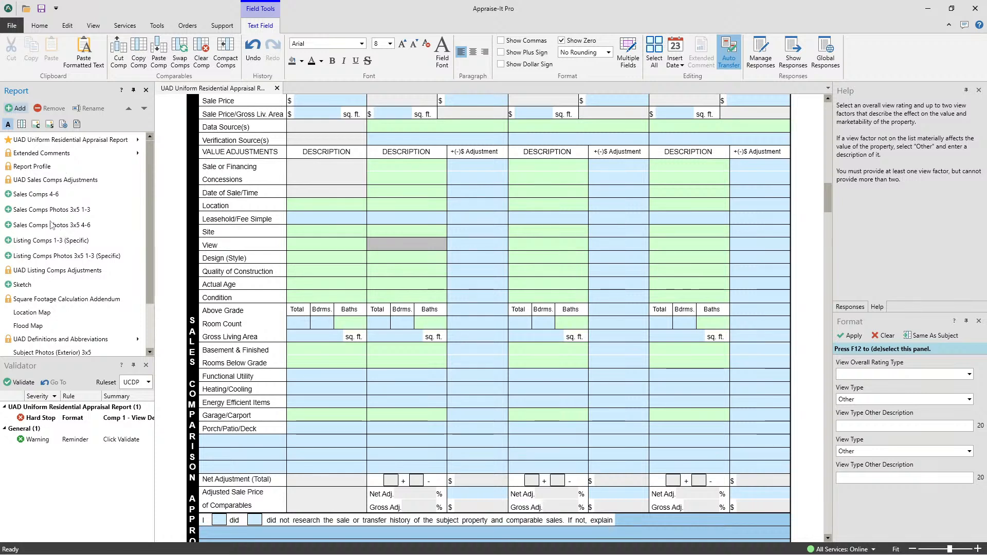
scroll(40, 294, "down", 2)
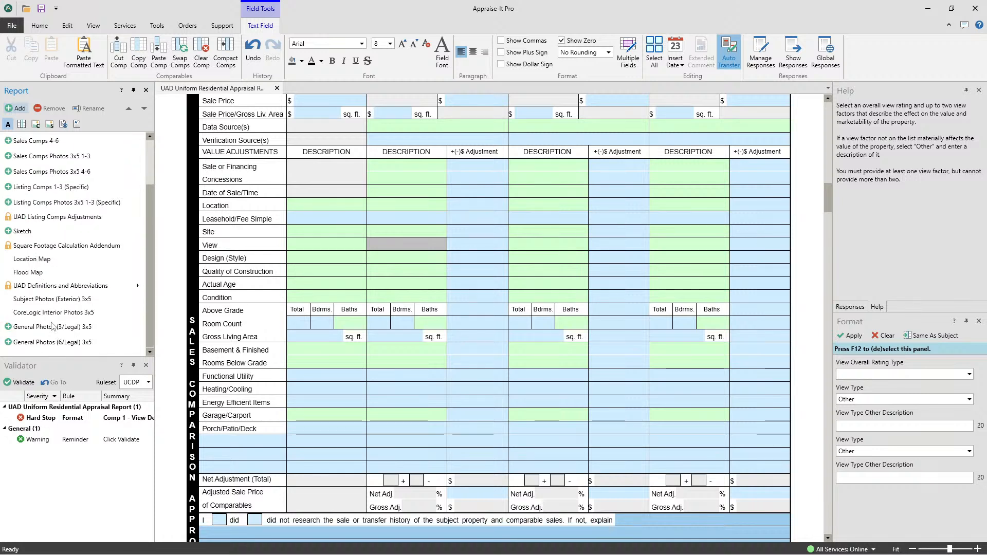
left_click(40, 274)
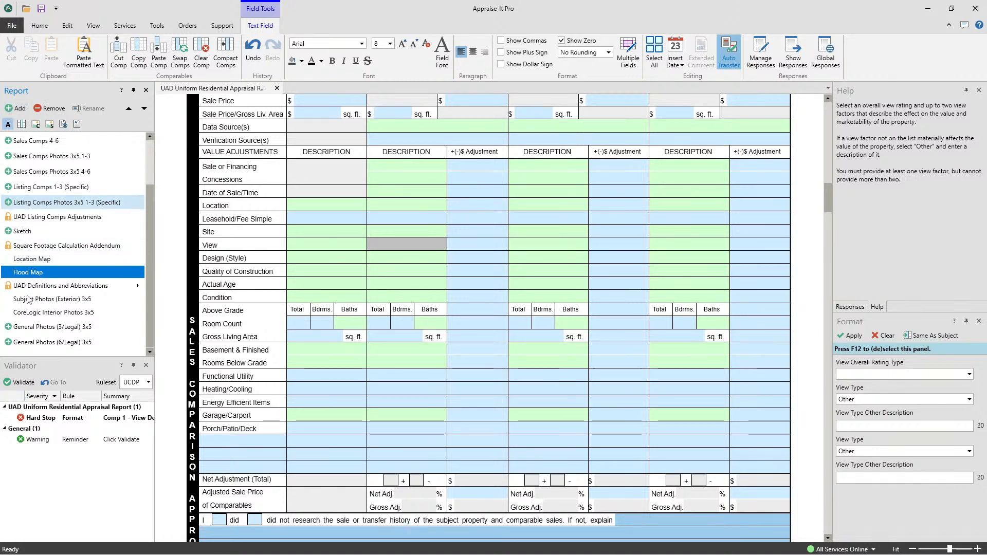
Remove the Flood Map form from the report and confirm the removal
left_click(54, 109)
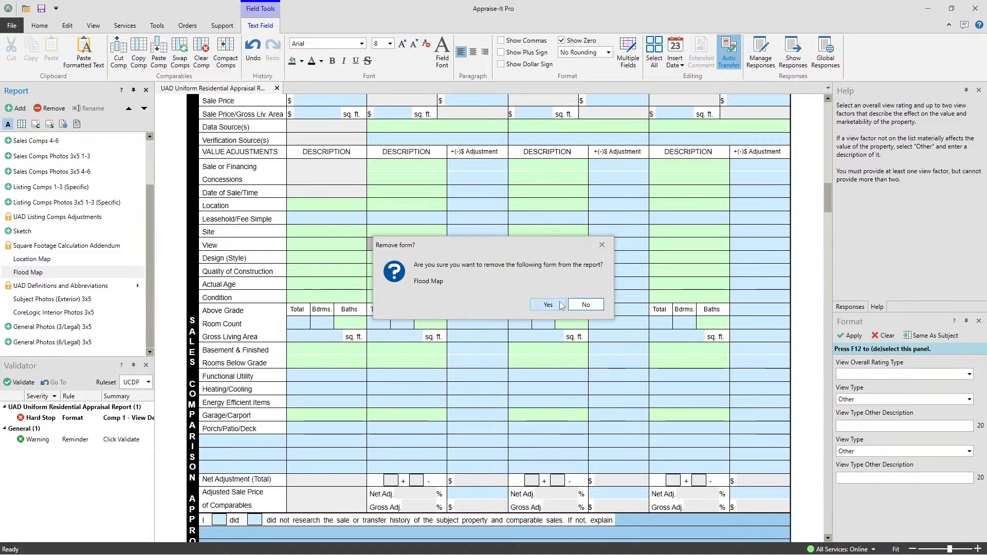
left_click(535, 307)
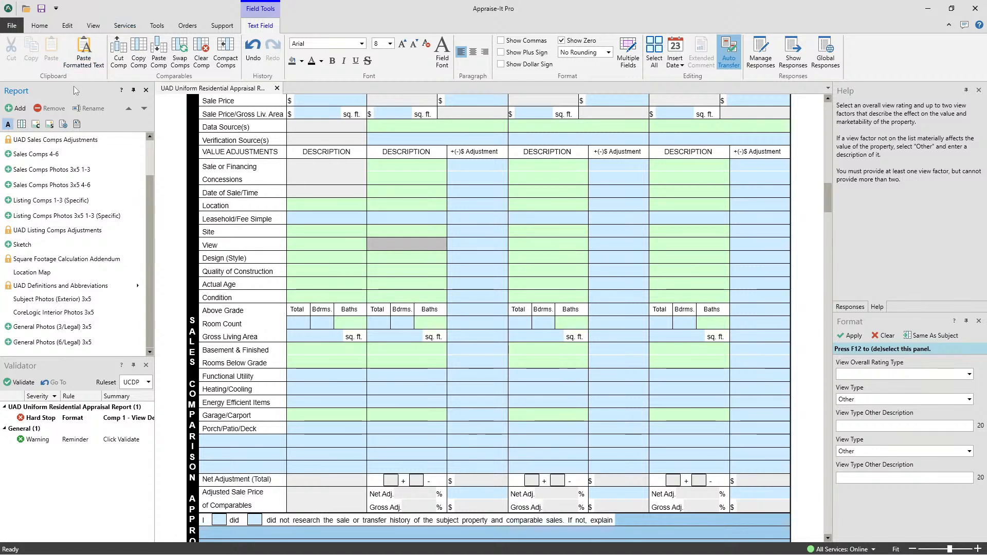
Find Flood Map in the forms library with the search term flood, add it back below Location Map, and save the list
left_click(20, 109)
left_click_drag(489, 161, 451, 129)
type("f")
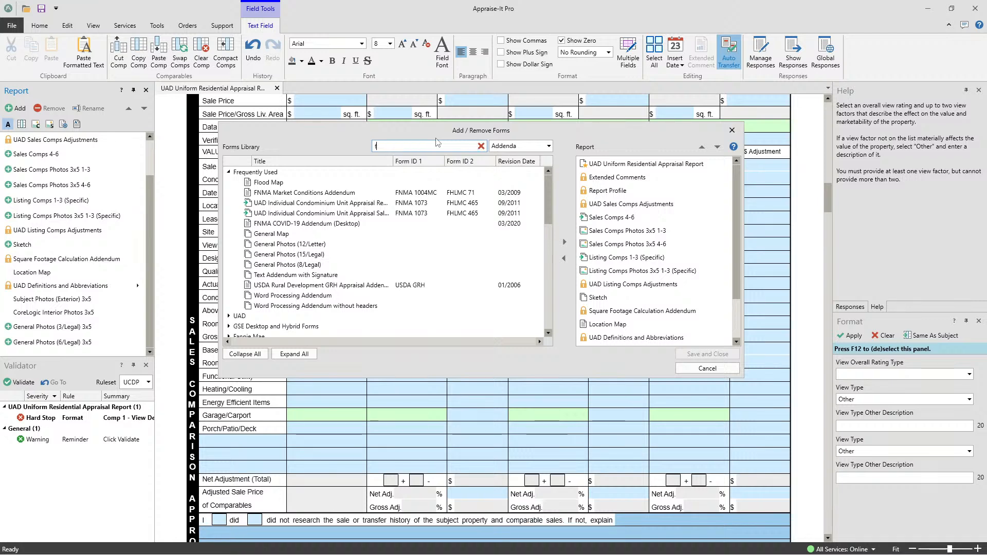
type("lood")
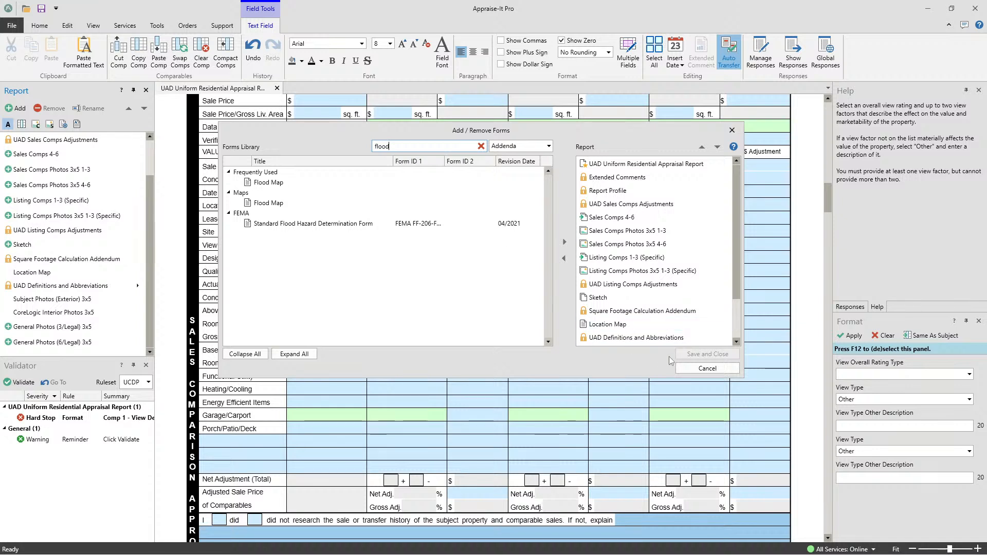
left_click_drag(737, 194, 740, 157)
left_click_drag(265, 186, 602, 334)
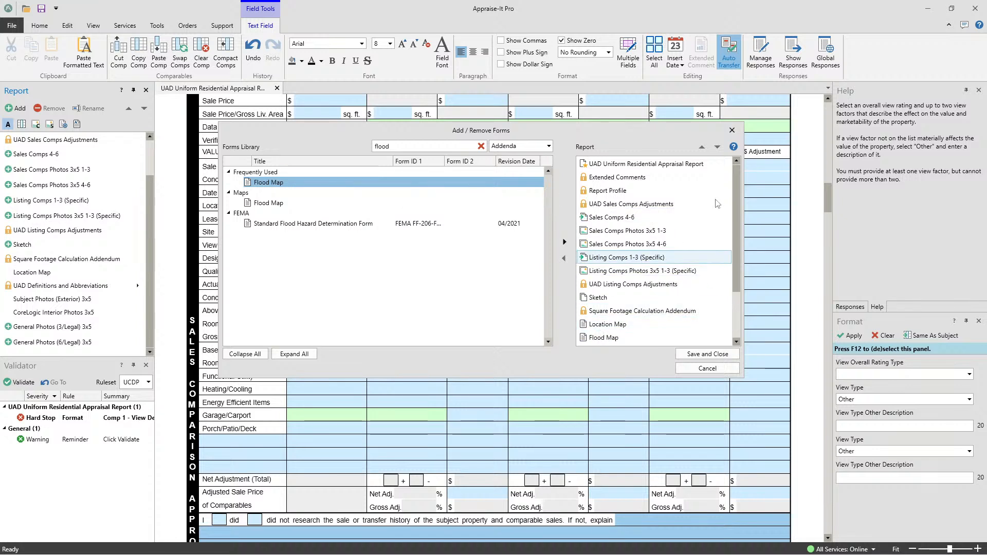
scroll(704, 195, "down", 1)
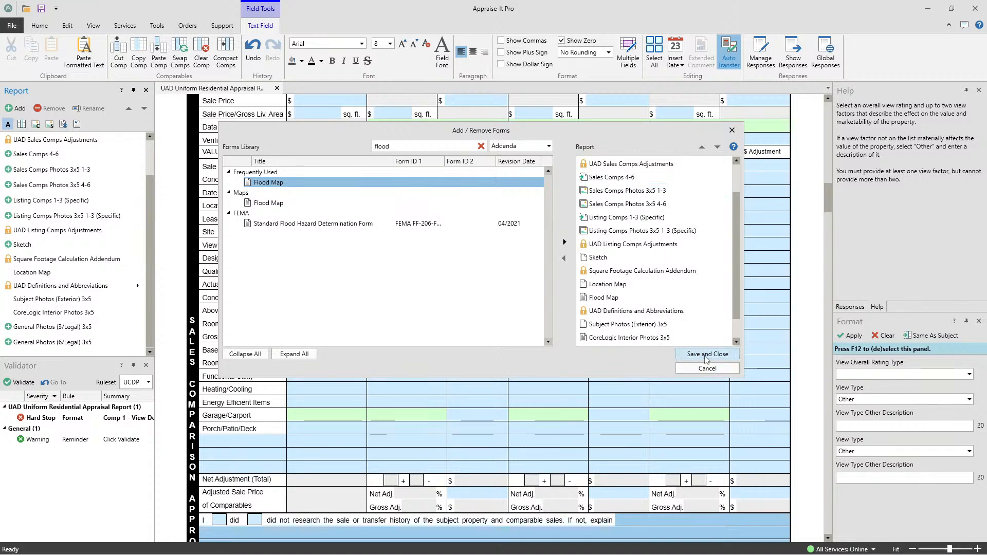
left_click(706, 354)
left_click(38, 290)
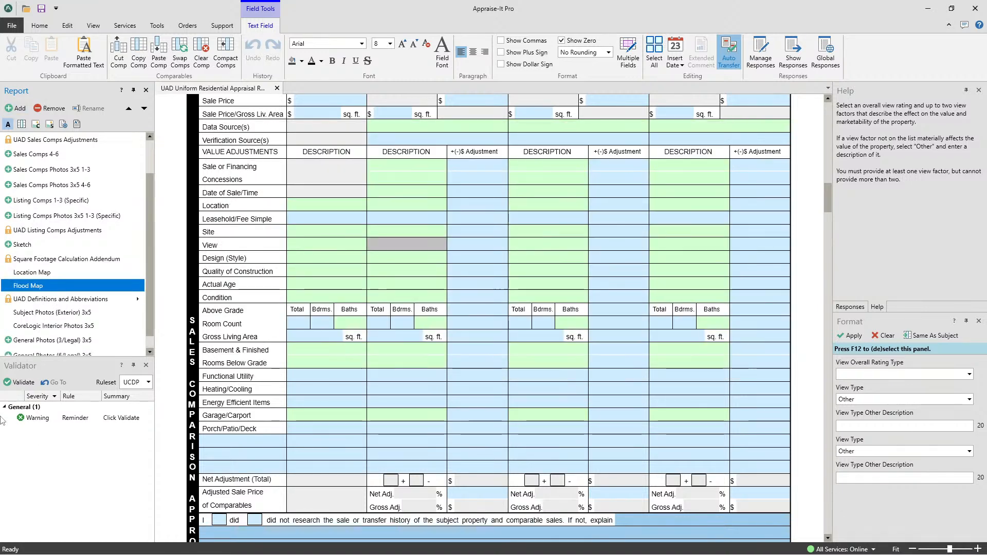
Search the forms library for covid, add FNMA COVID-19 Addendum (Desktop) below Sketch, save, and show the new form's page list
left_click(20, 109)
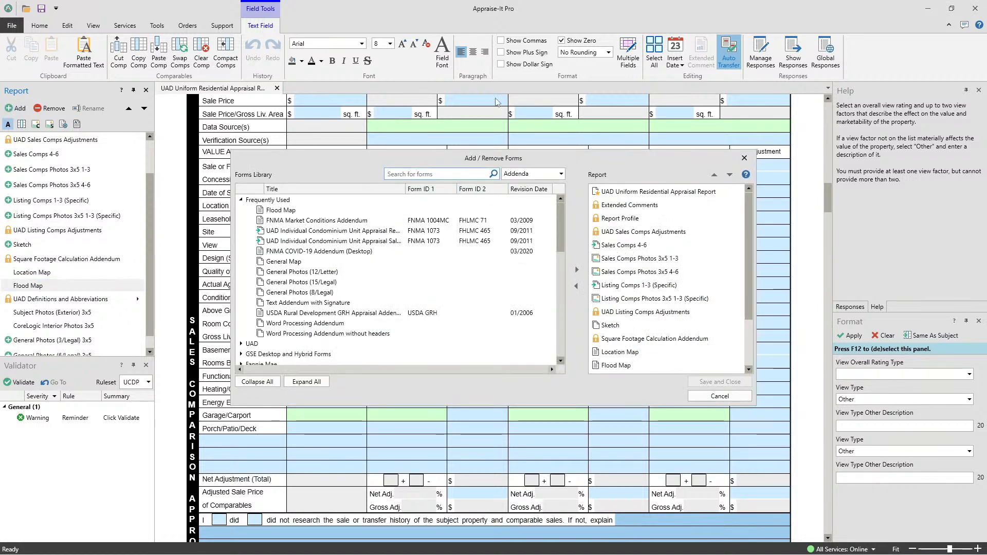
type("cokvid")
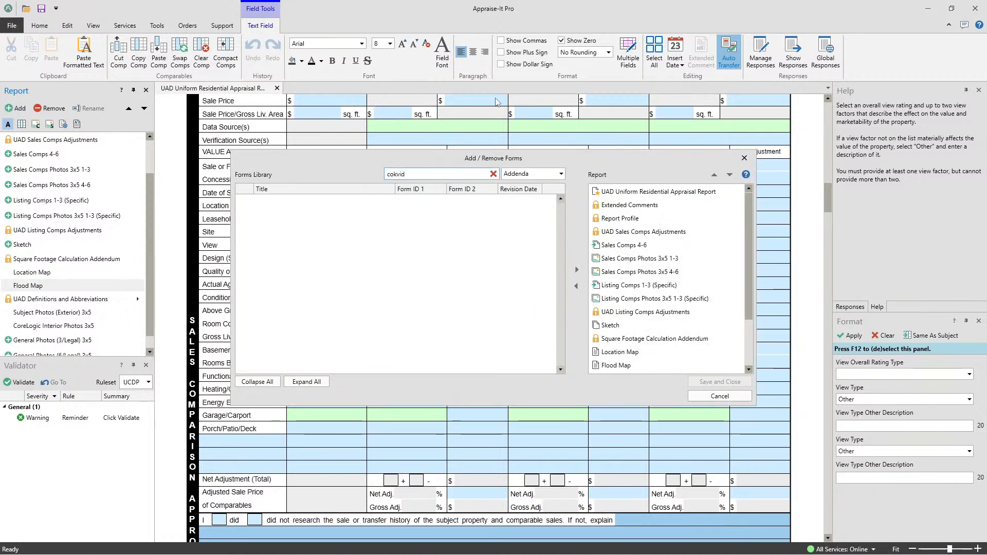
key("BackSpace")
key("BackSpace")
key("BackSpace")
key("BackSpace")
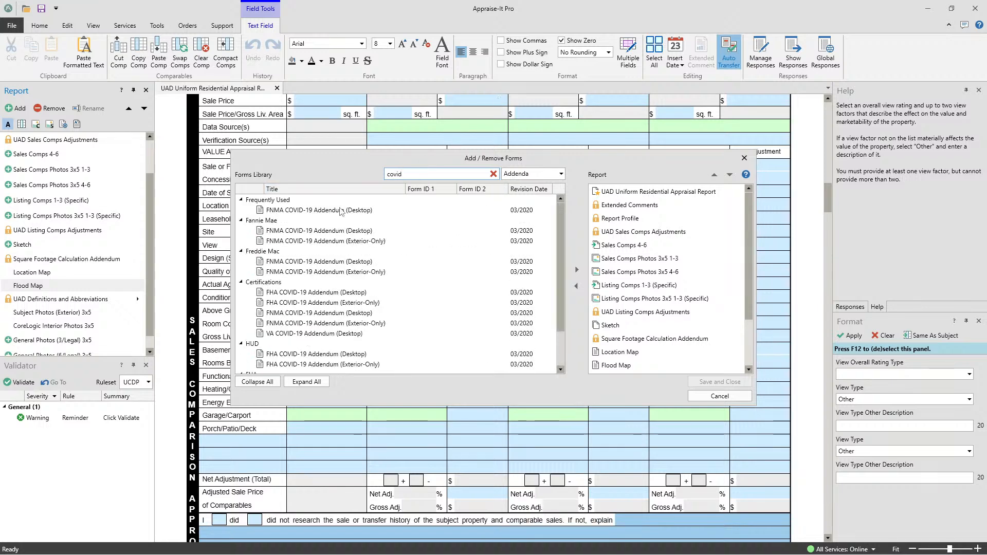
mouse_move(302, 213)
left_mouse_down()
mouse_move(386, 209)
mouse_move(586, 256)
mouse_move(640, 334)
mouse_move(633, 296)
mouse_move(622, 333)
left_mouse_up()
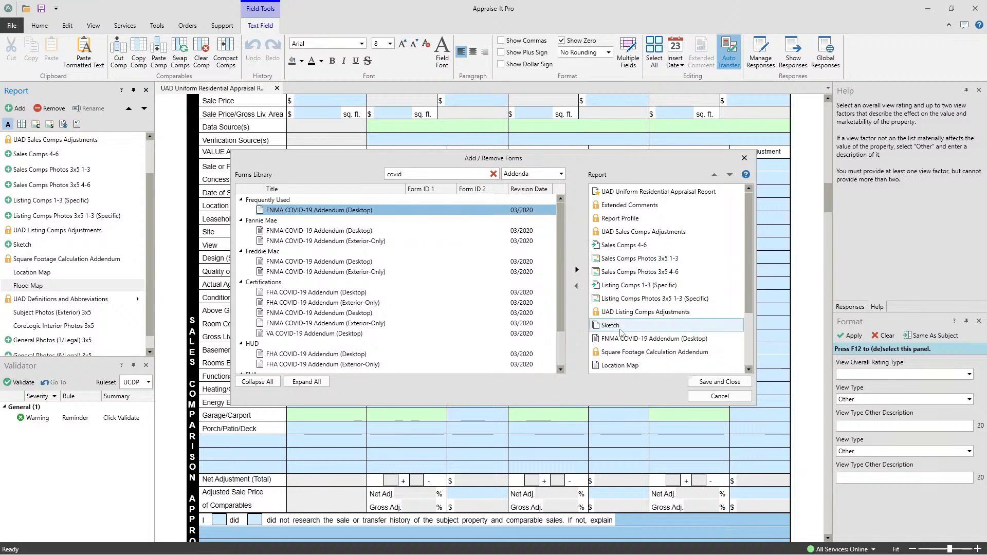
key("Return")
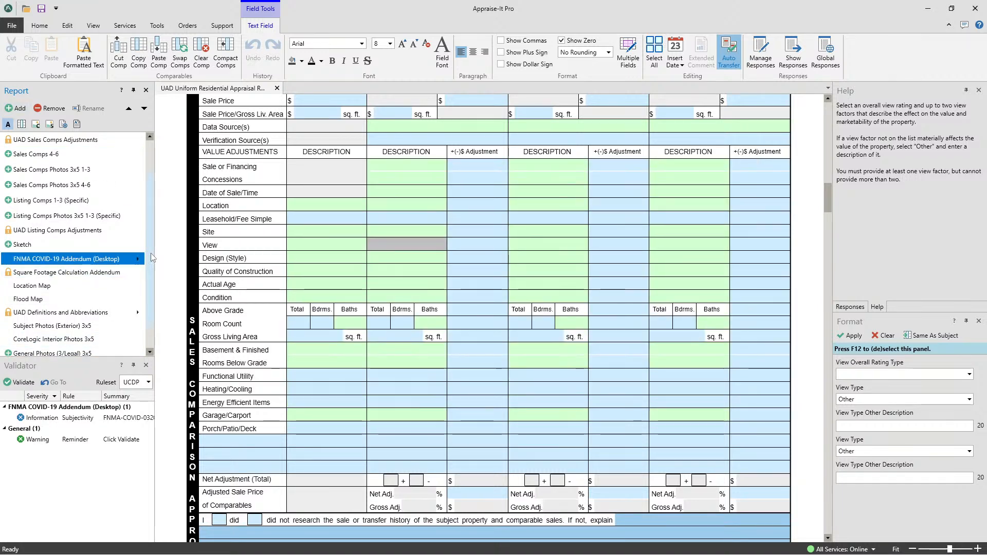
left_click(137, 258)
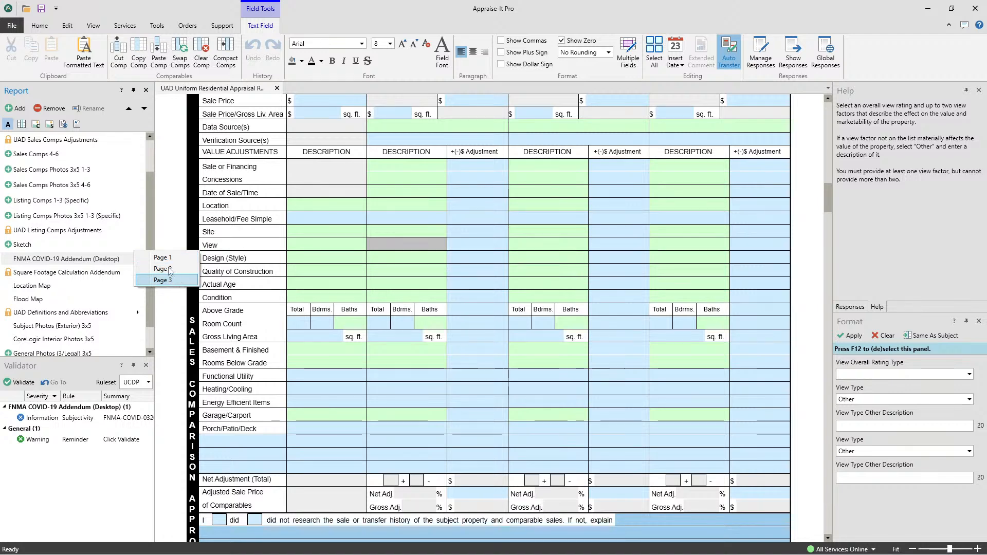
left_click(174, 211)
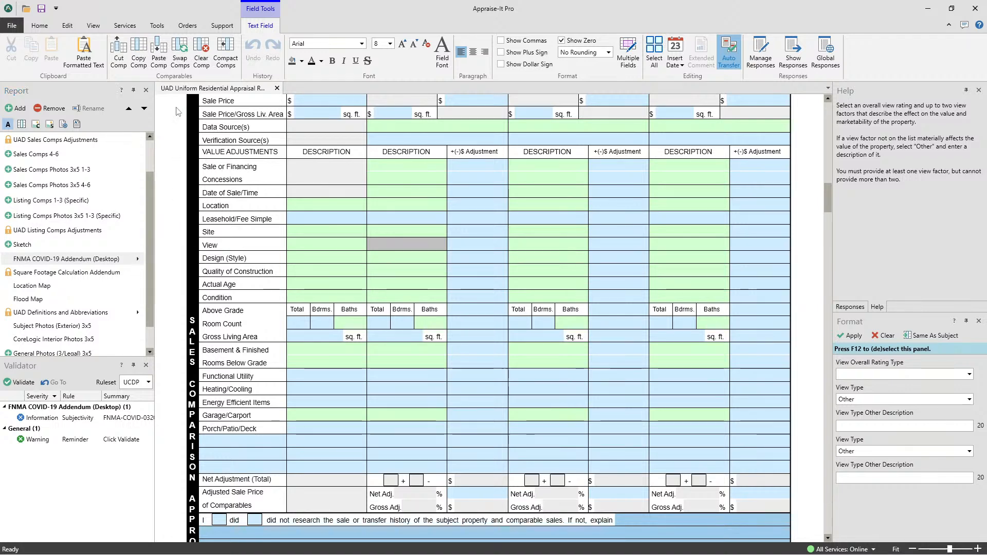
Open the Sketch form, switch between it and the UAD Uniform Residential Appraisal Report, and close Sketch
scroll(94, 202, "up", 1)
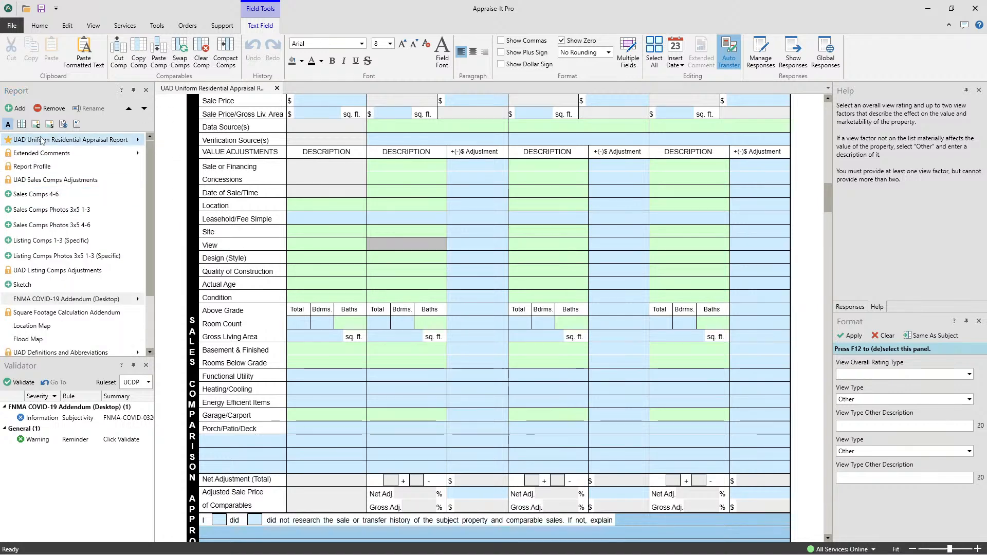
left_click(22, 285)
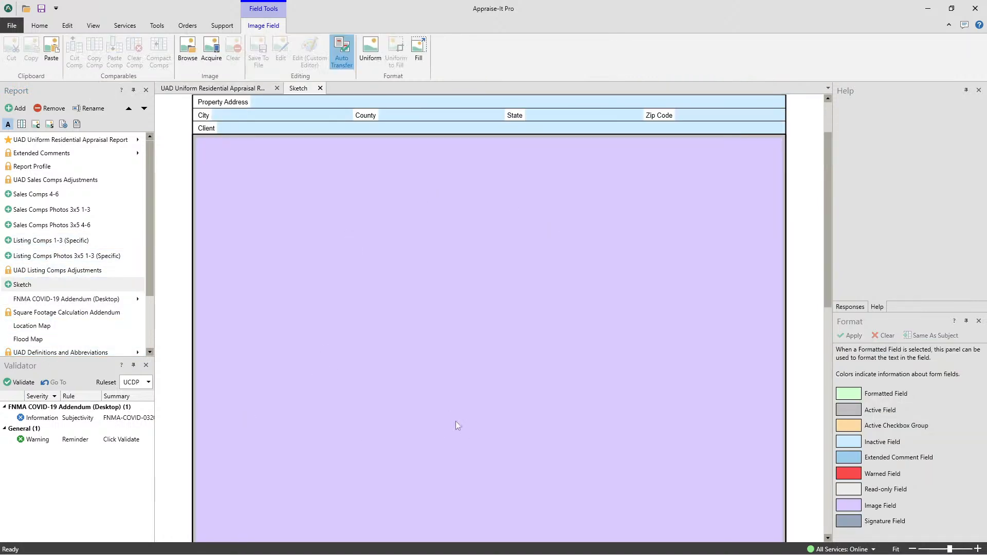
left_click(239, 91)
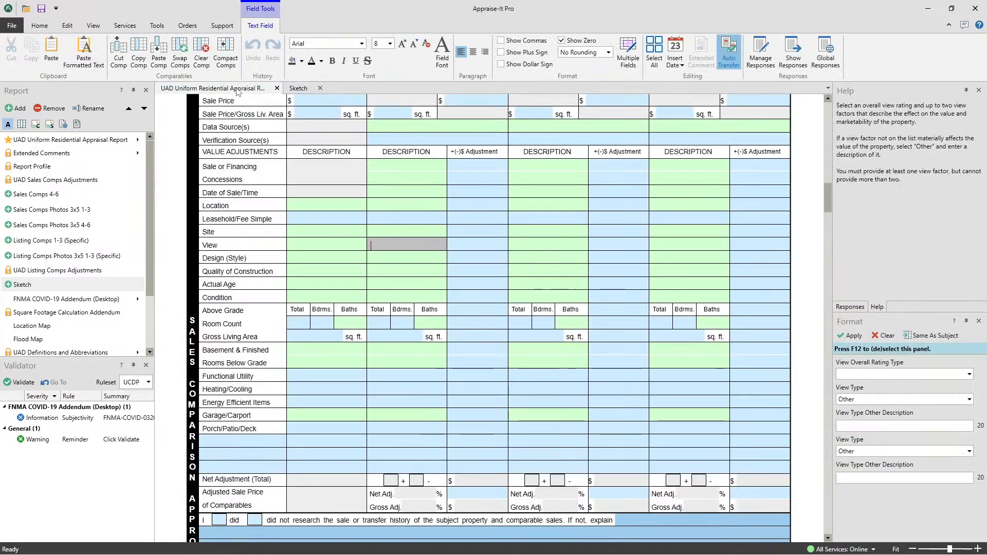
left_click(298, 91)
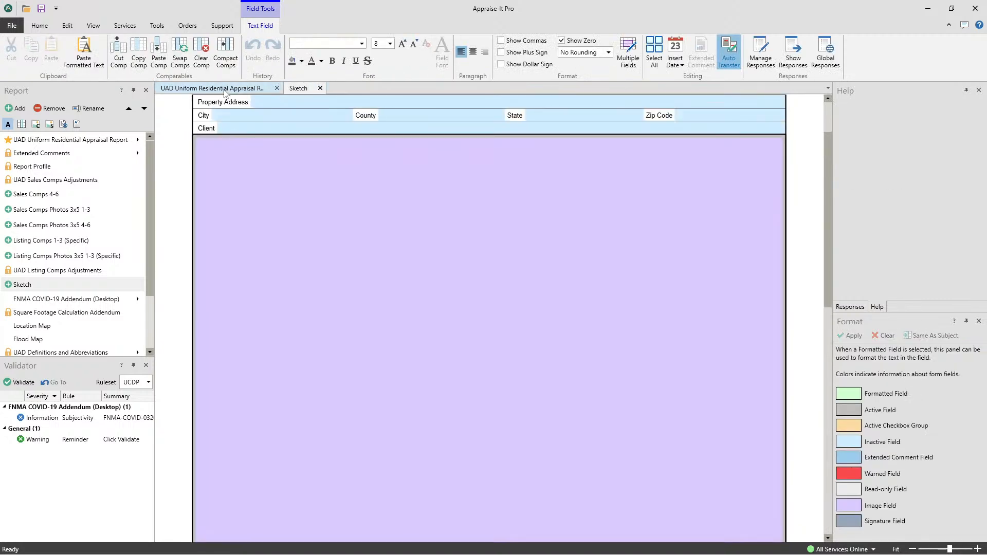
left_click(320, 89)
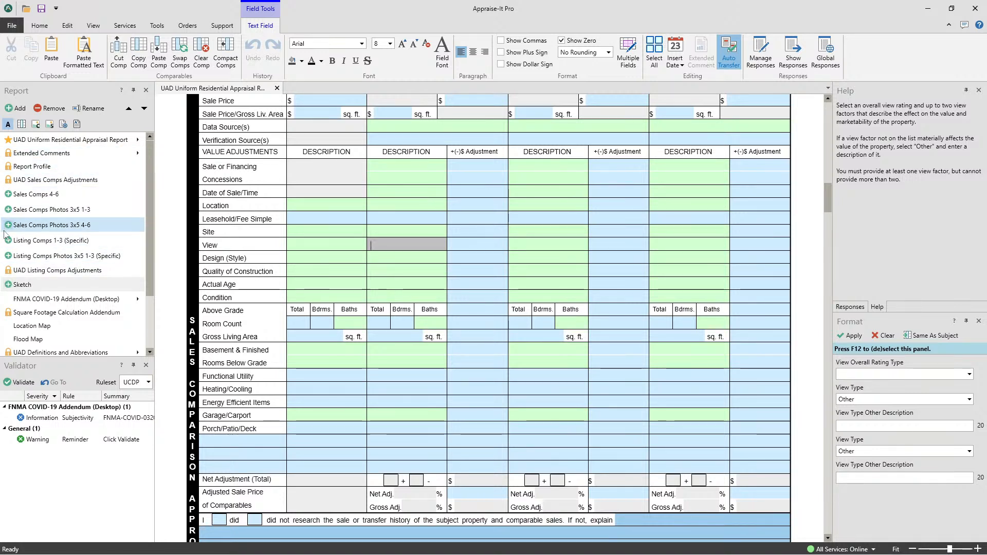
Add another set of sales comparables after Sales Comps 4-6, together with its matching photo form
scroll(32, 251, "down", 3)
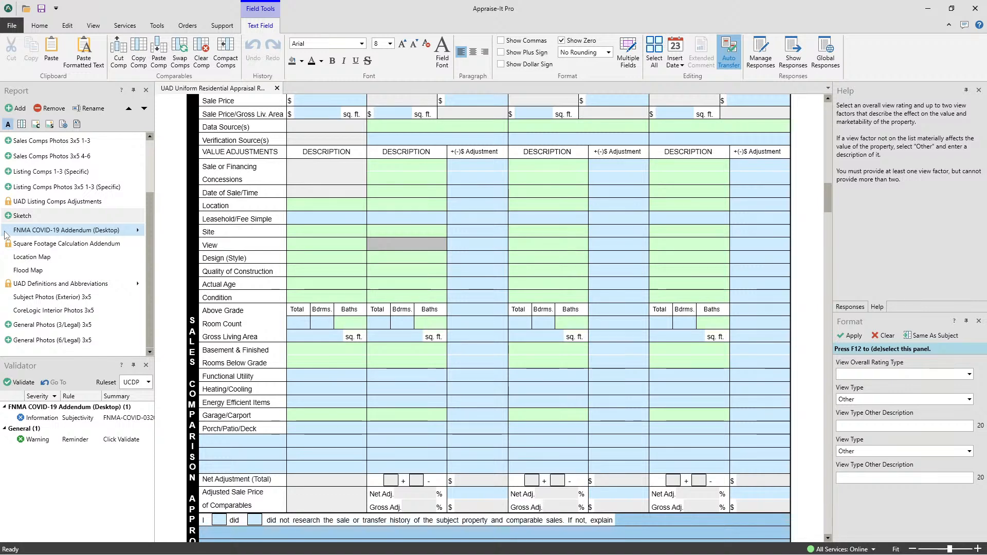
scroll(6, 235, "up", 3)
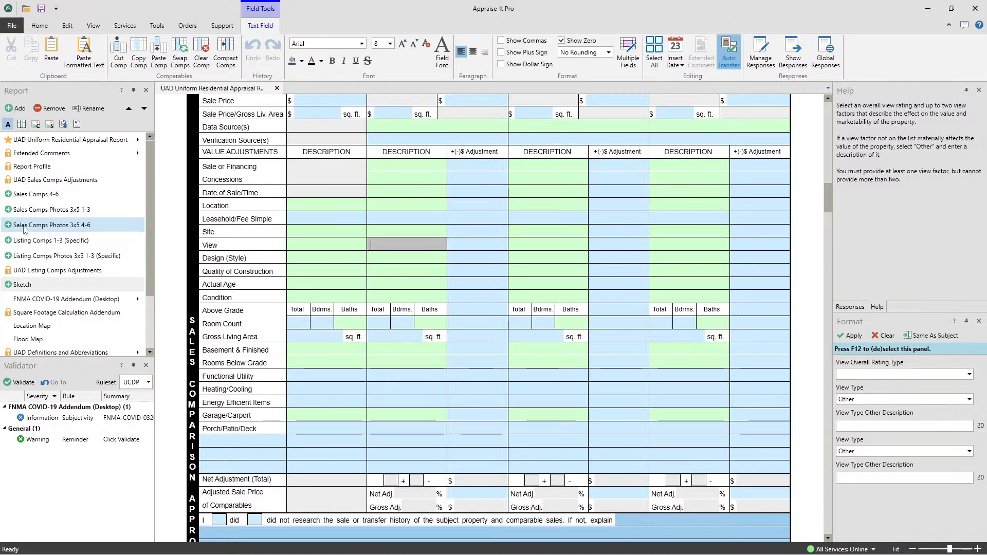
left_click(7, 195)
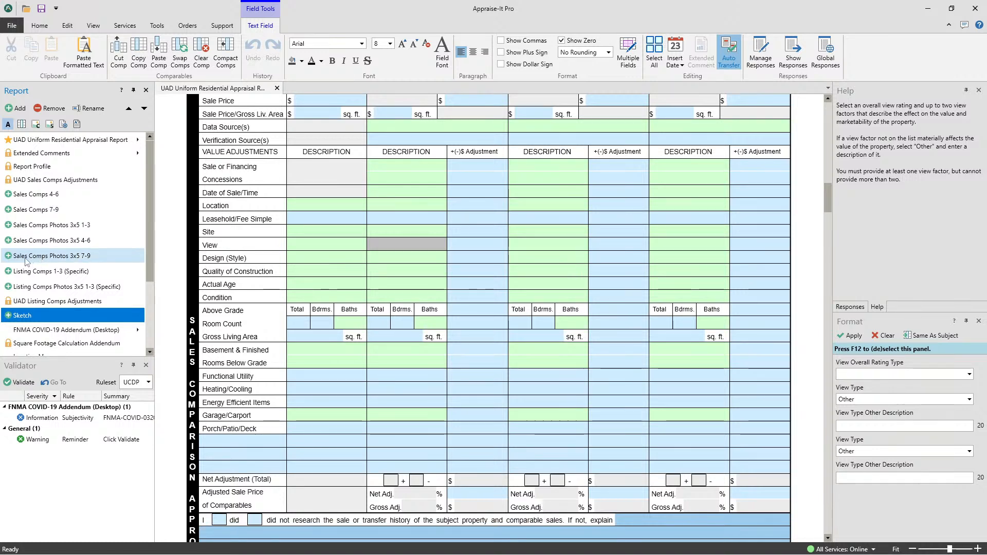
Remove the Sales Comps Photos 3x5 7-9 and Sales Comps 7-9 forms from the report
left_click(90, 256)
left_click(51, 108)
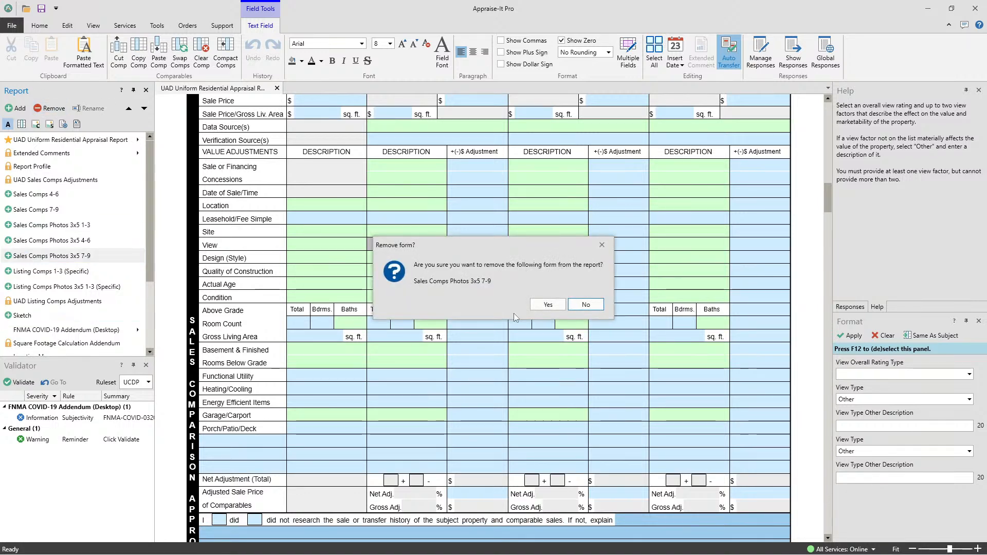
left_click(548, 305)
left_click(45, 209)
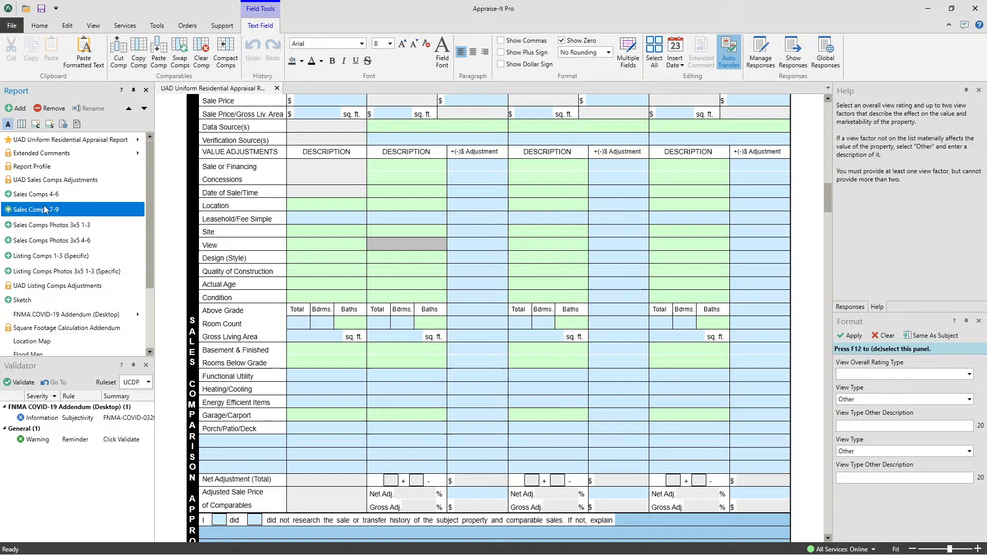
left_click(50, 109)
left_click(548, 306)
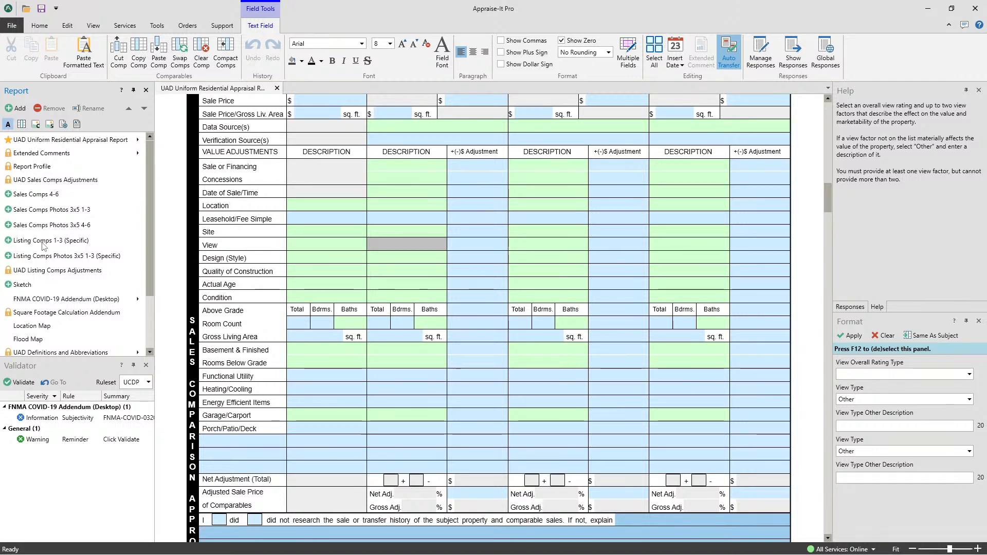
Rename the General Photos (6/Legal) 3x5 form to Garage Photos 6/Legal
scroll(44, 246, "down", 2)
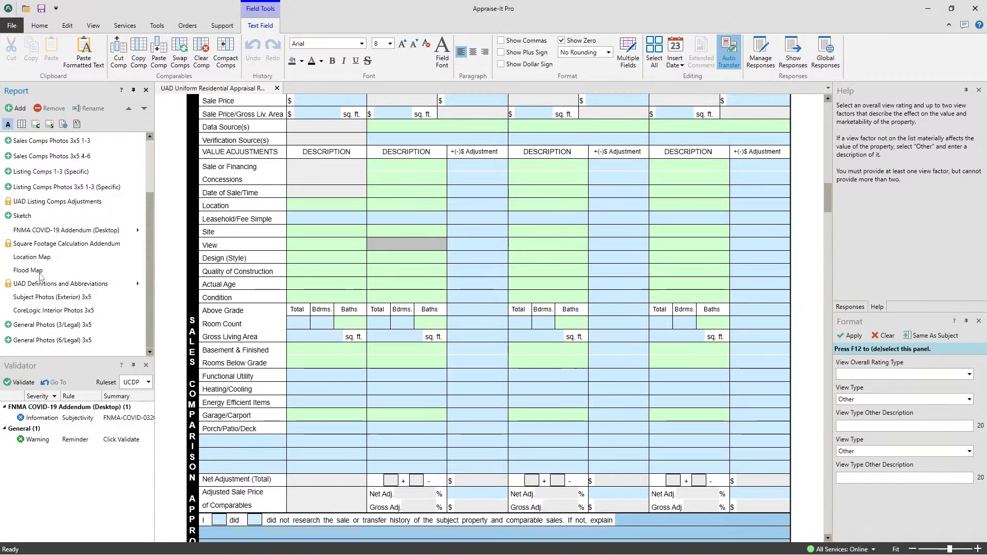
left_click(43, 329)
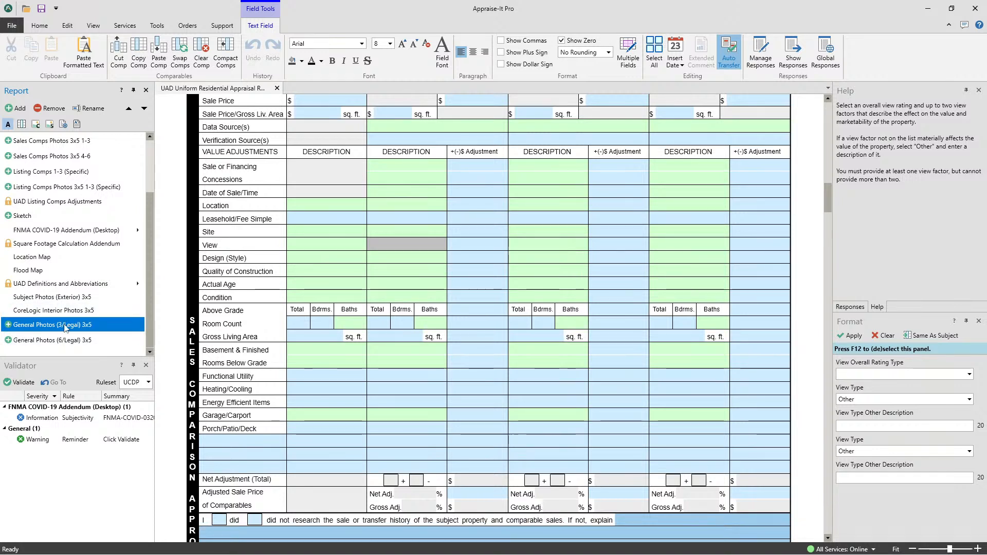
left_click(72, 342)
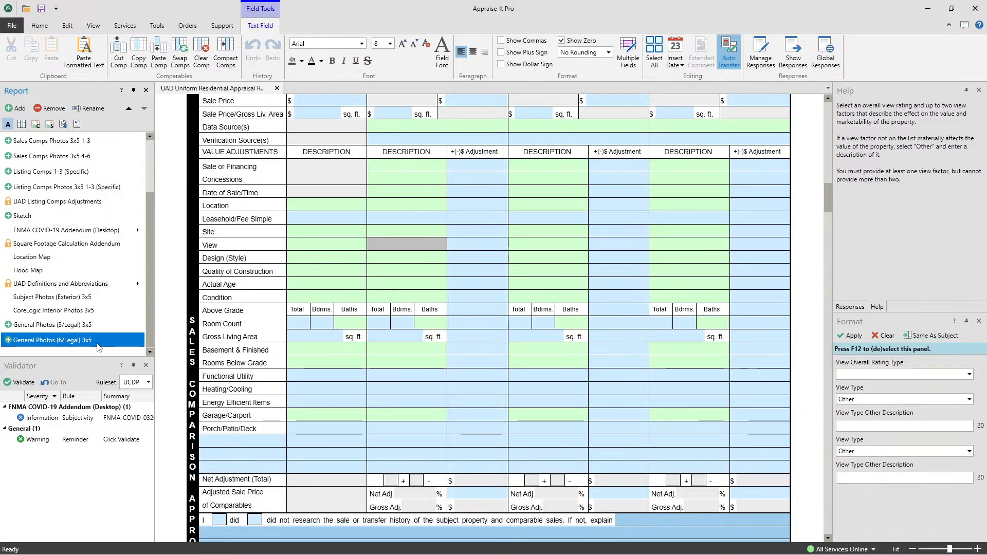
left_click(91, 109)
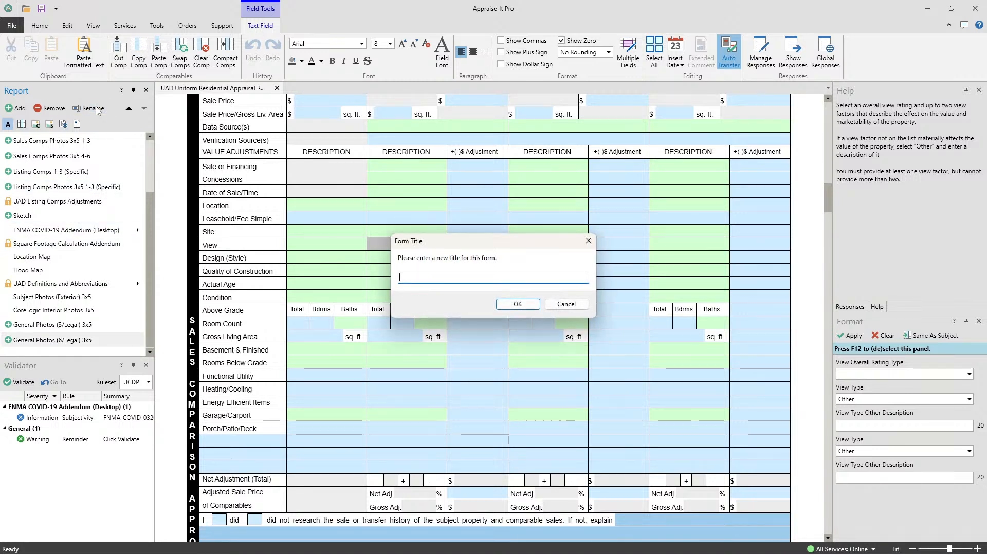
type("Gara")
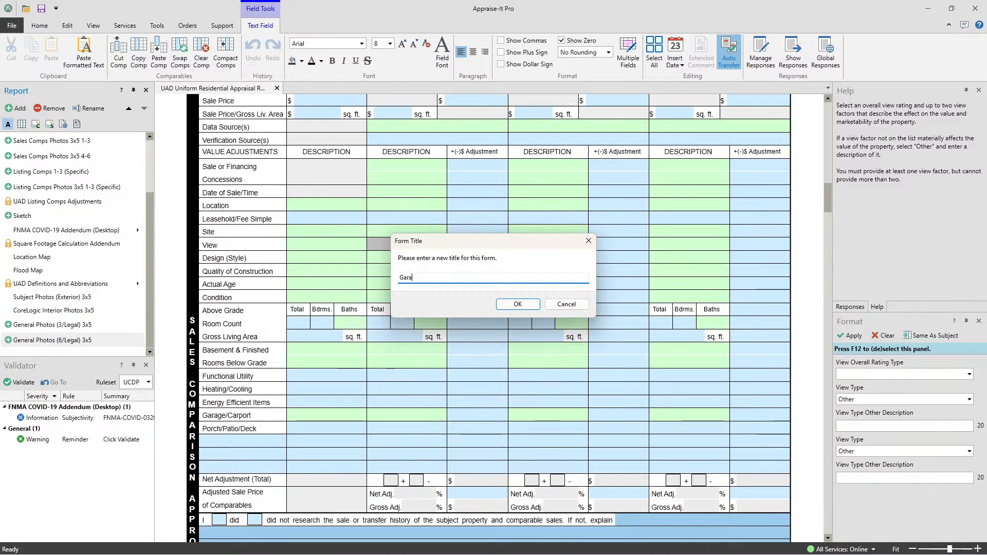
type("ge Photo")
type("6/Legal")
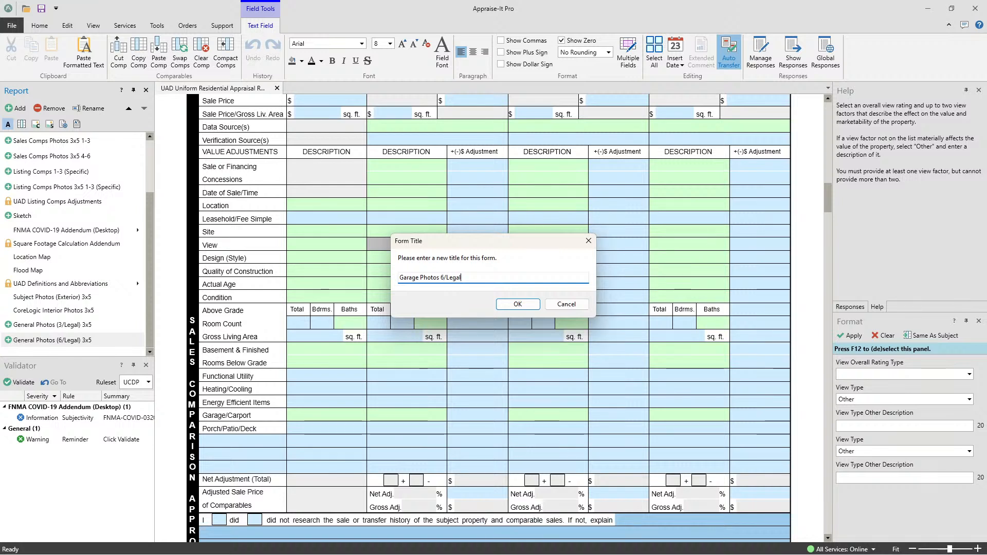
left_click(504, 305)
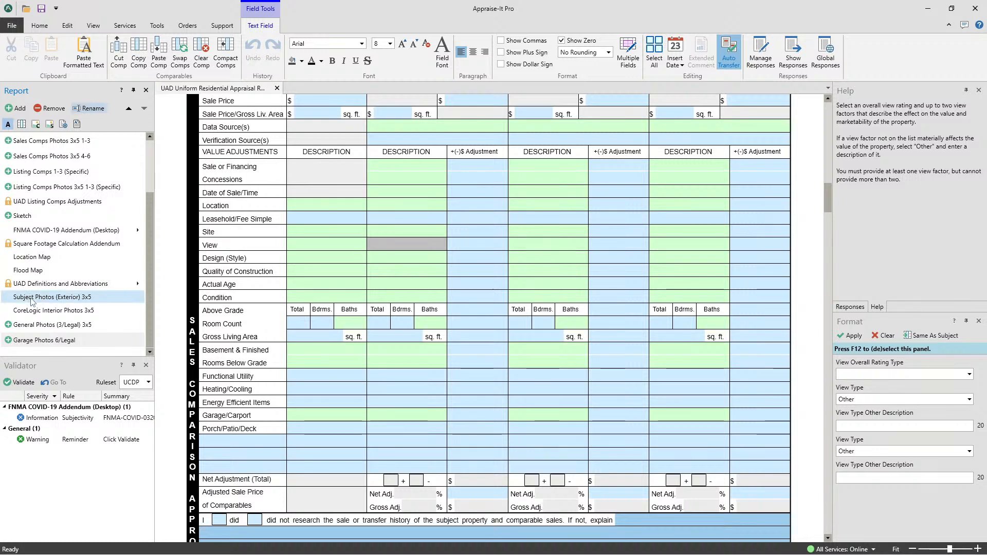
Enlarge the Validator area by shortening the report's list of forms, and make the Validator active
left_click(58, 332)
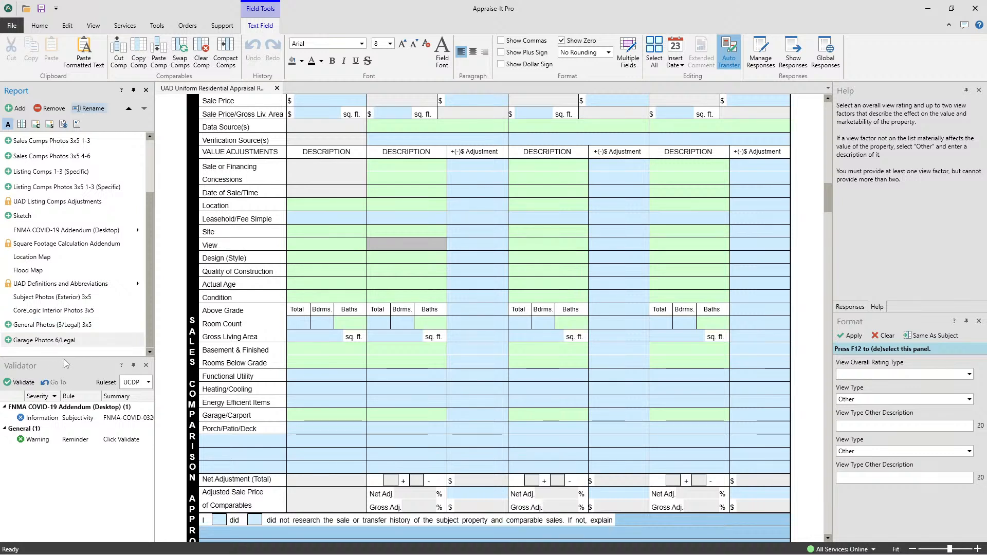
left_click_drag(65, 357, 75, 318)
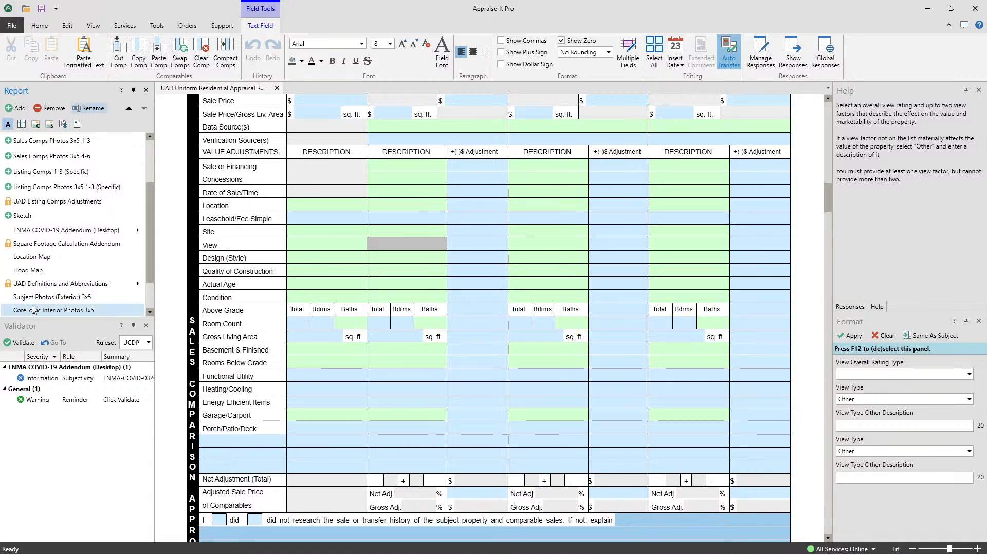
left_click(40, 323)
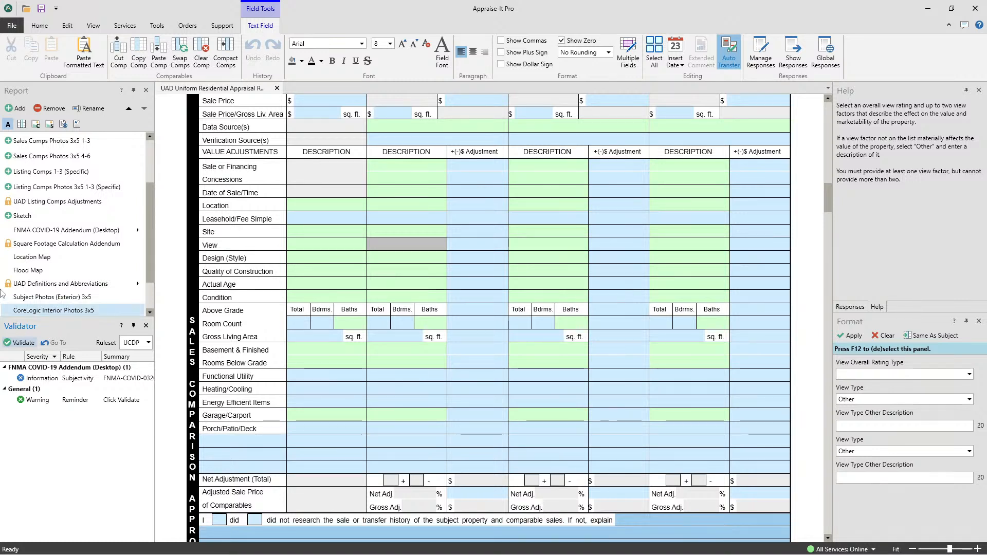
Enter NC as the subject property's State on the first page of the Uniform Residential Appraisal Report
scroll(609, 276, "up", 10)
scroll(609, 275, "up", 5)
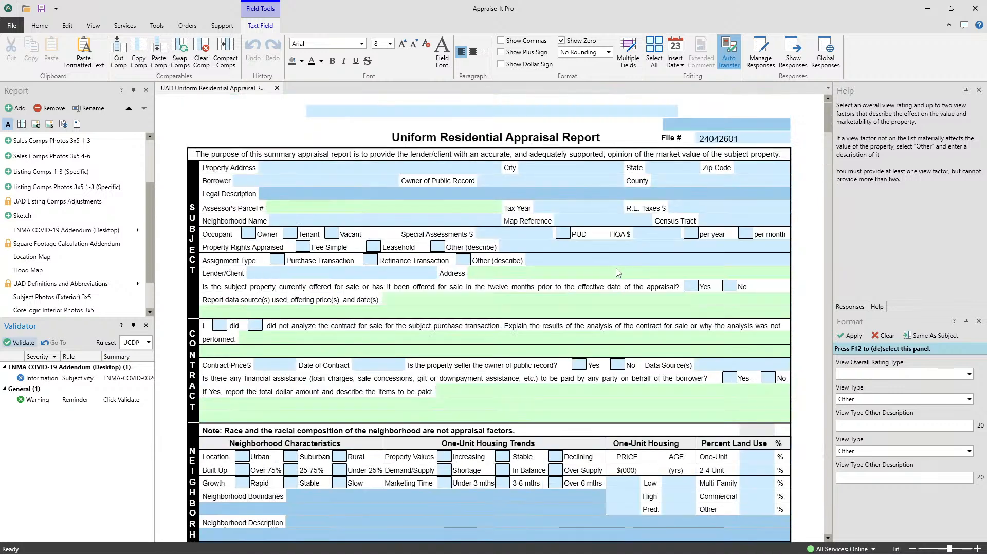
left_click(668, 170)
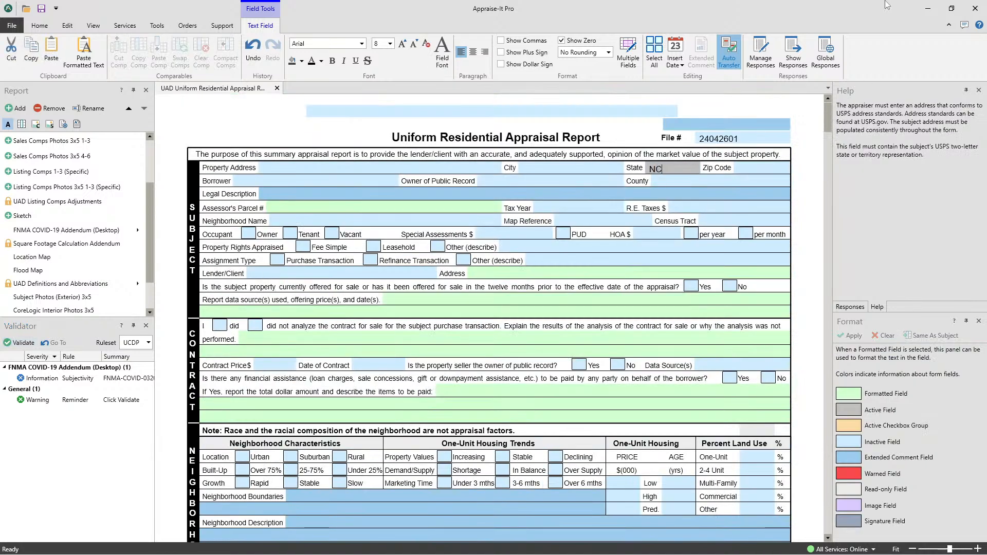
type("NC")
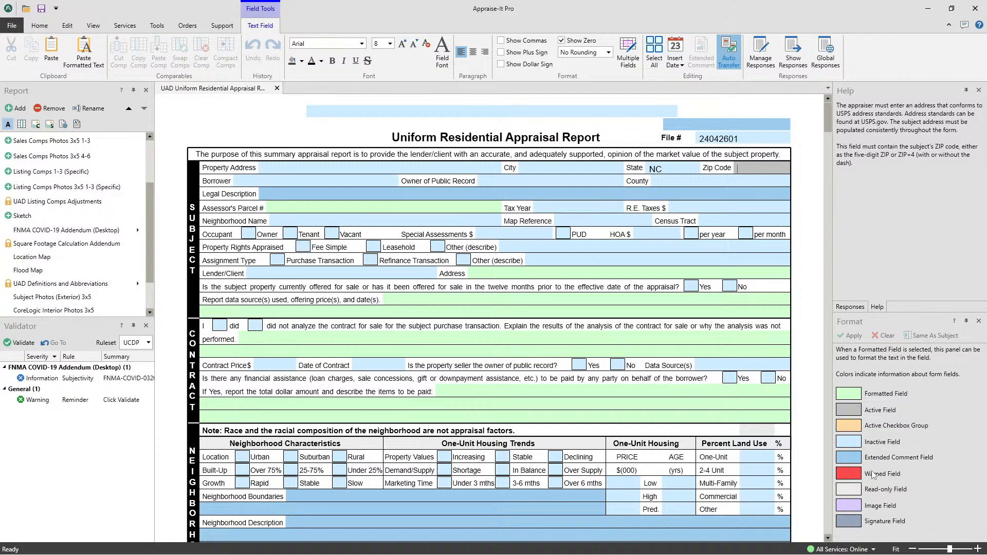
Replace the subject's State with the invalid U.S. abbreviation BC to test the Validator, re-entering the field's value once
left_click(675, 169)
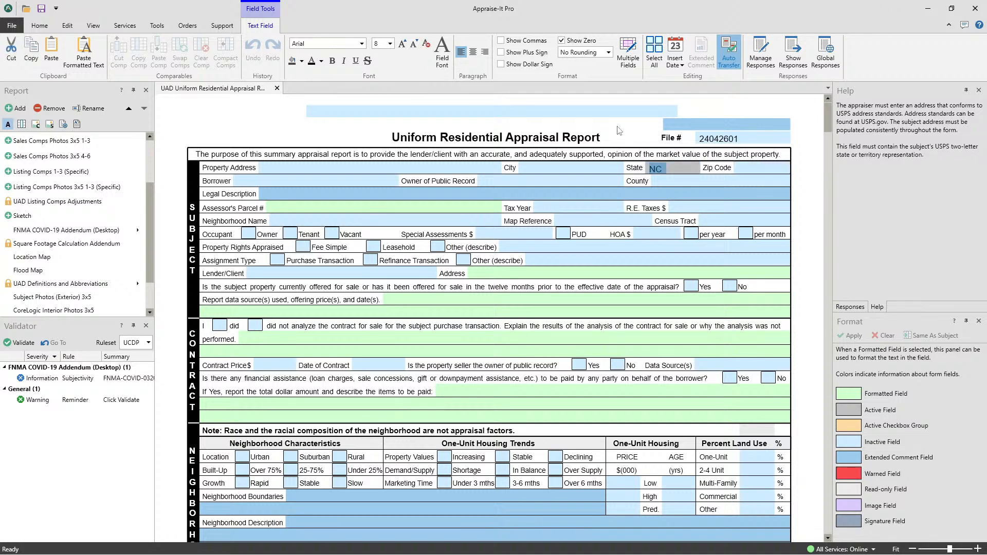
type("BC")
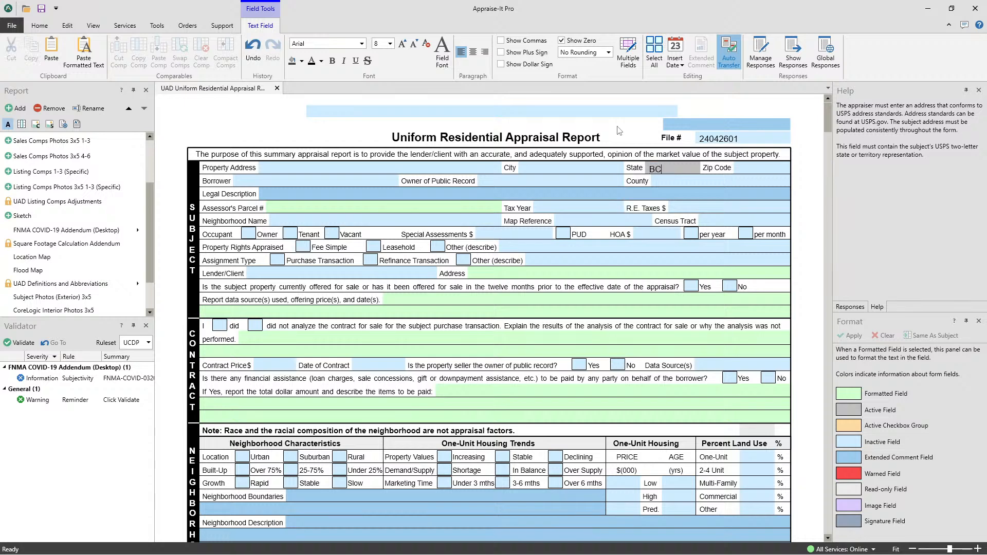
key("Tab")
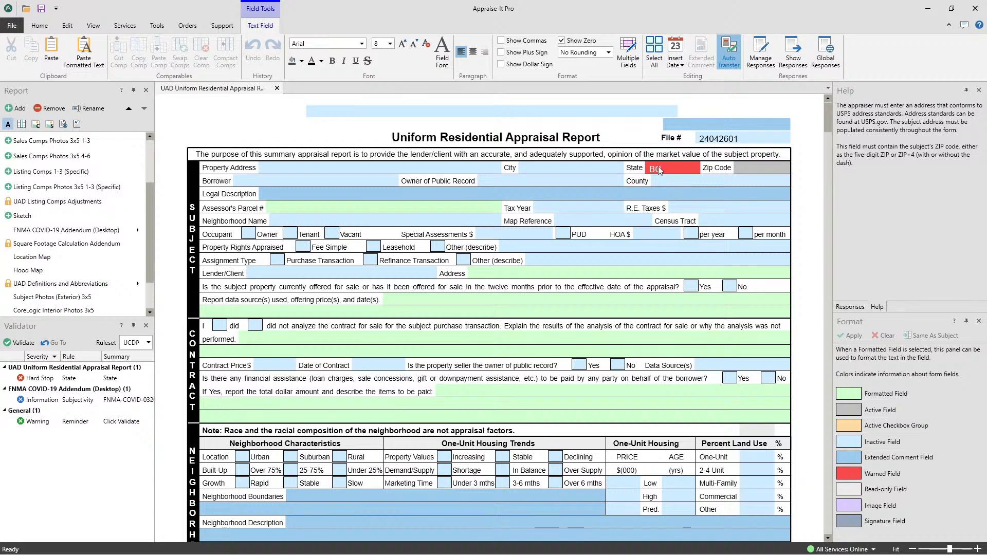
left_click(682, 170)
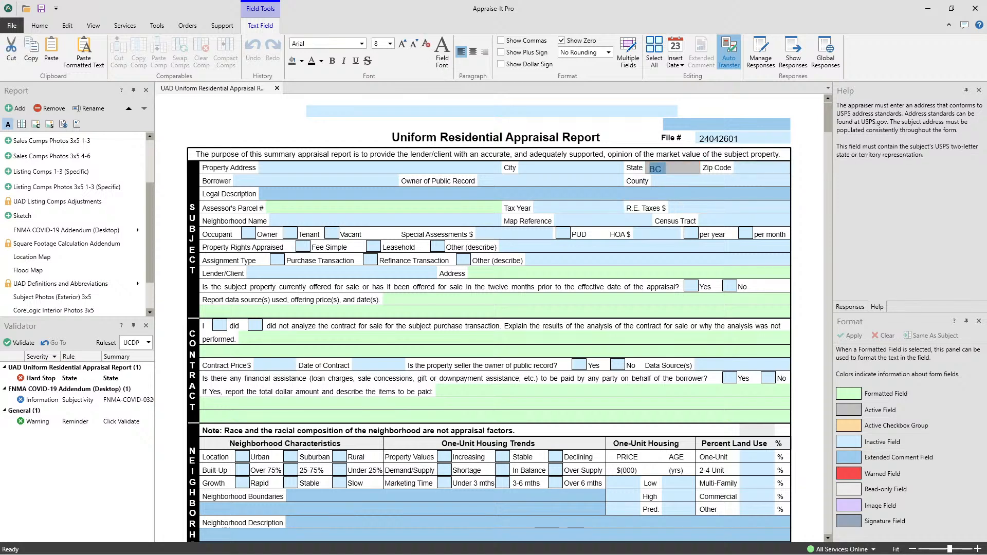
key("BackSpace")
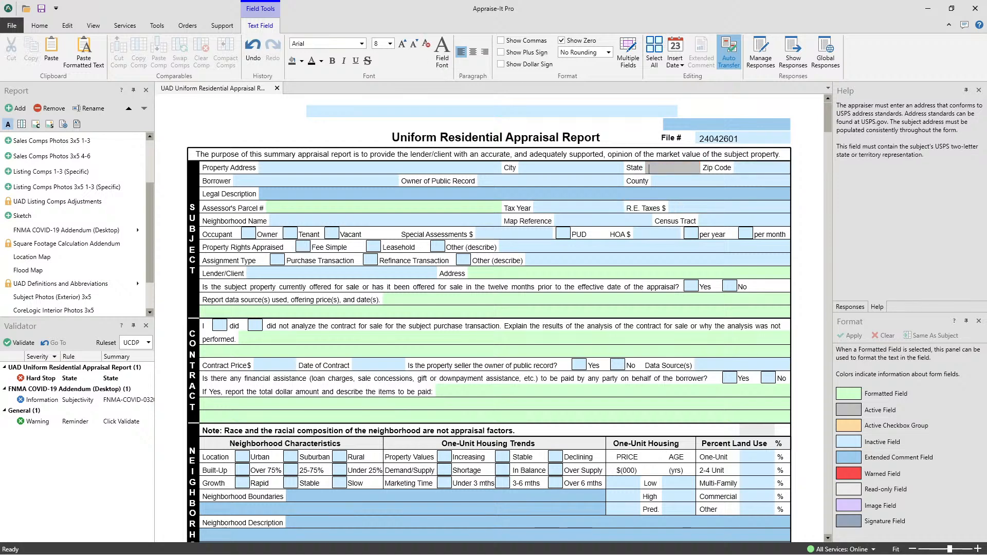
type("NC")
key("Tab")
From Comparable Sale #1's verification source field, read the State hard stop's details in the Validator and go to the flagged field
scroll(601, 364, "down", 7)
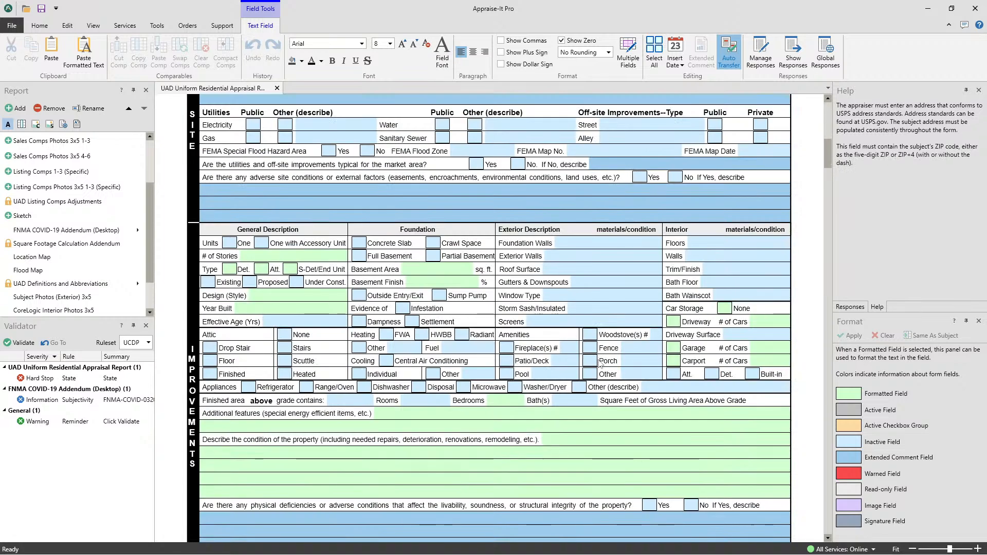
scroll(600, 364, "down", 10)
left_click(441, 324)
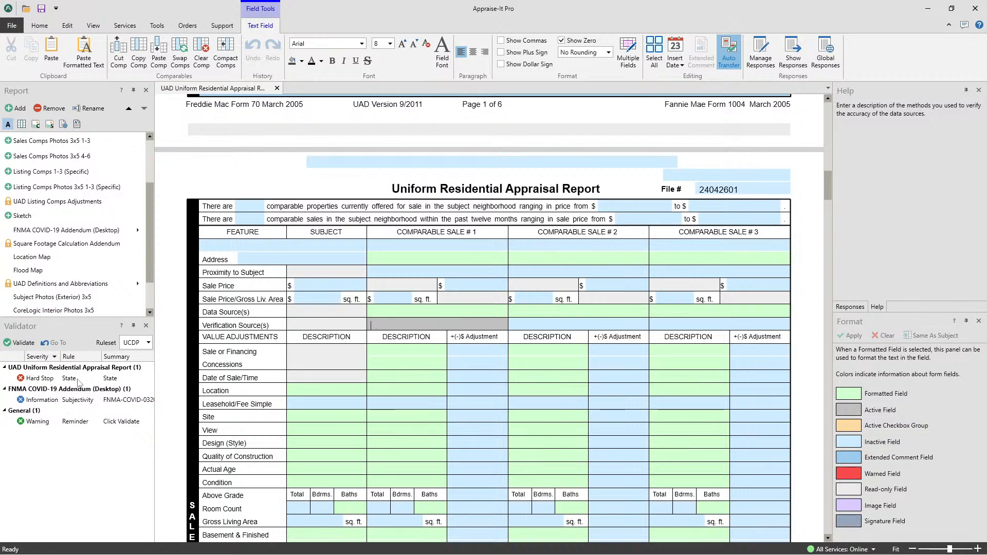
left_click(48, 380)
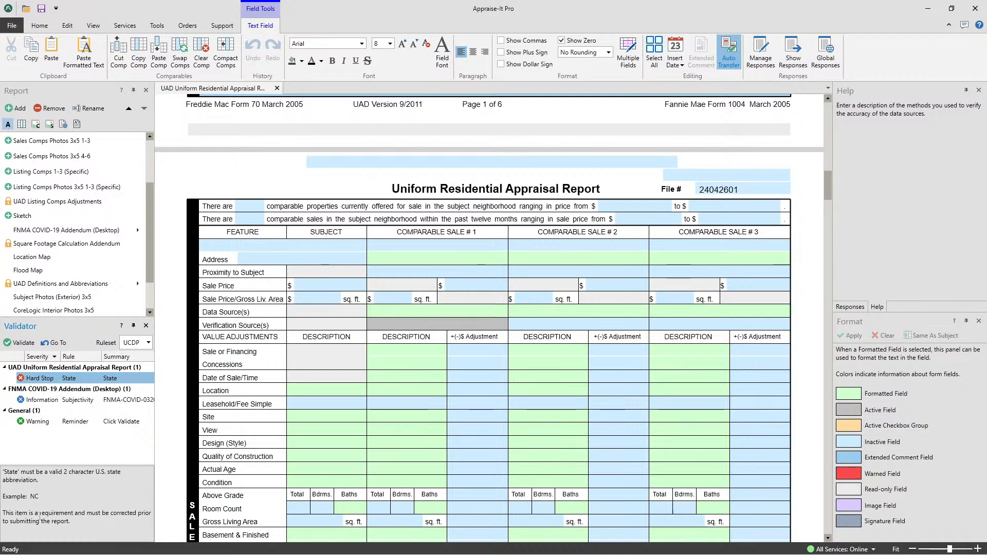
double_click(46, 380)
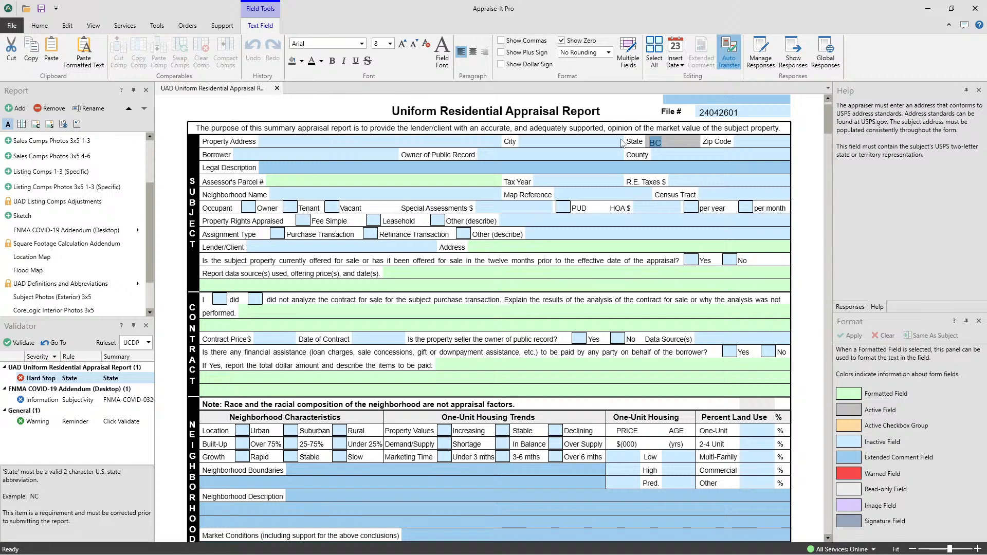
Correct the flagged State field to NC and check the Validator's remaining entries
type("NC")
key("Tab")
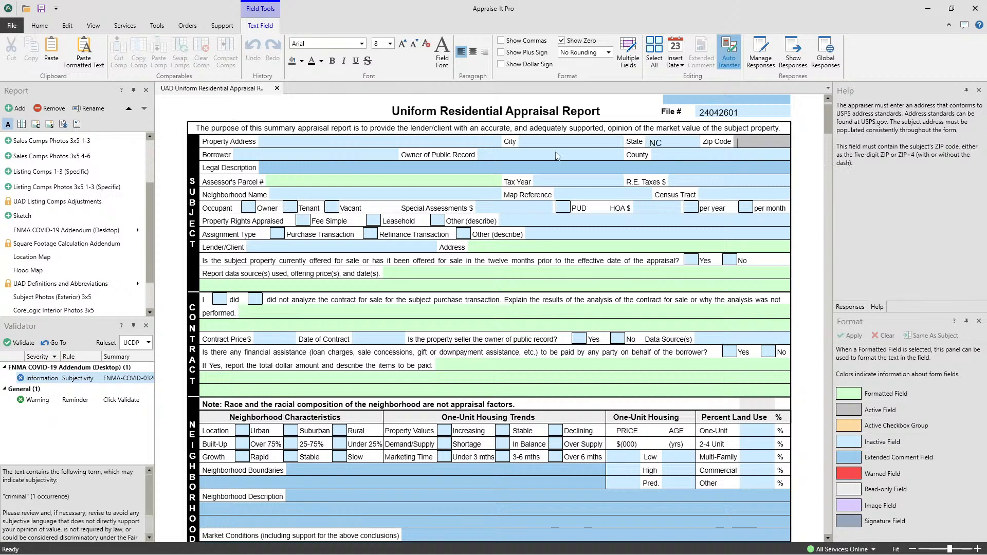
left_click(75, 413)
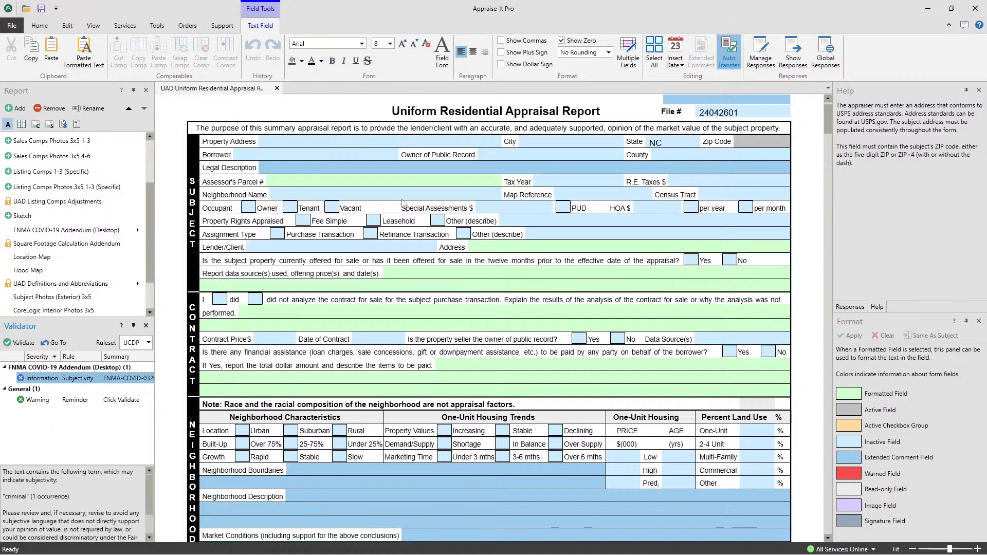
Try the territory abbreviations PR and VI in the subject's State field
left_click(671, 142)
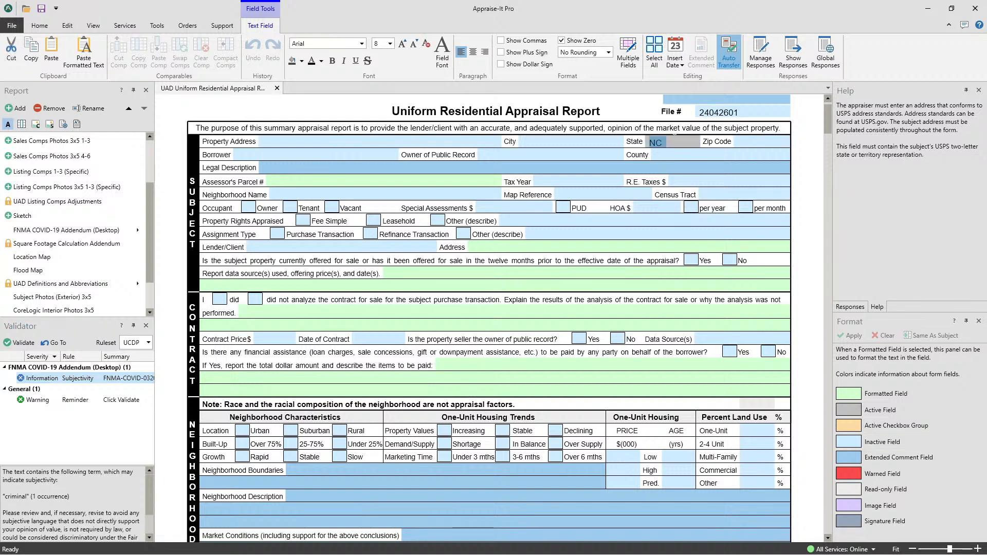
key("Delete")
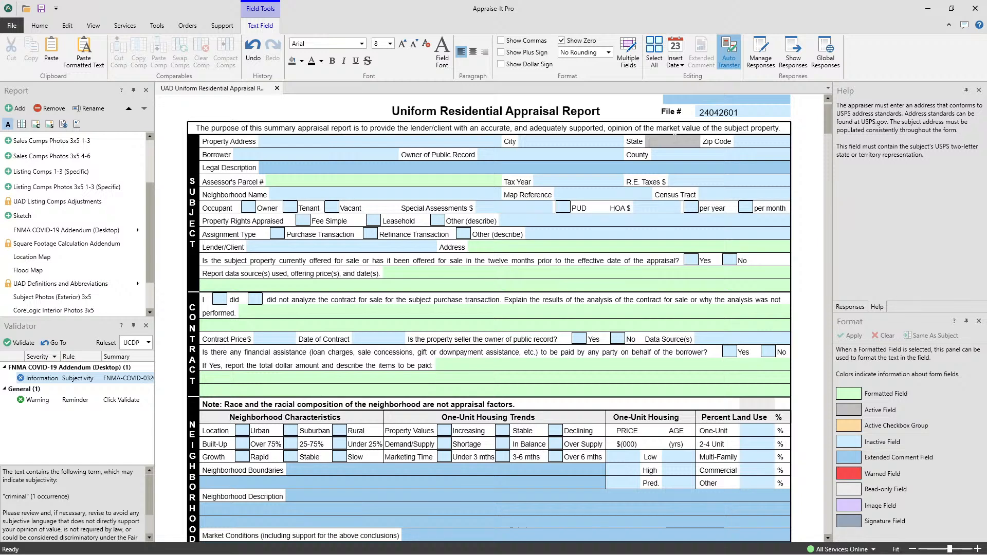
type("PR")
left_click(675, 143)
type("VI")
key("Tab")
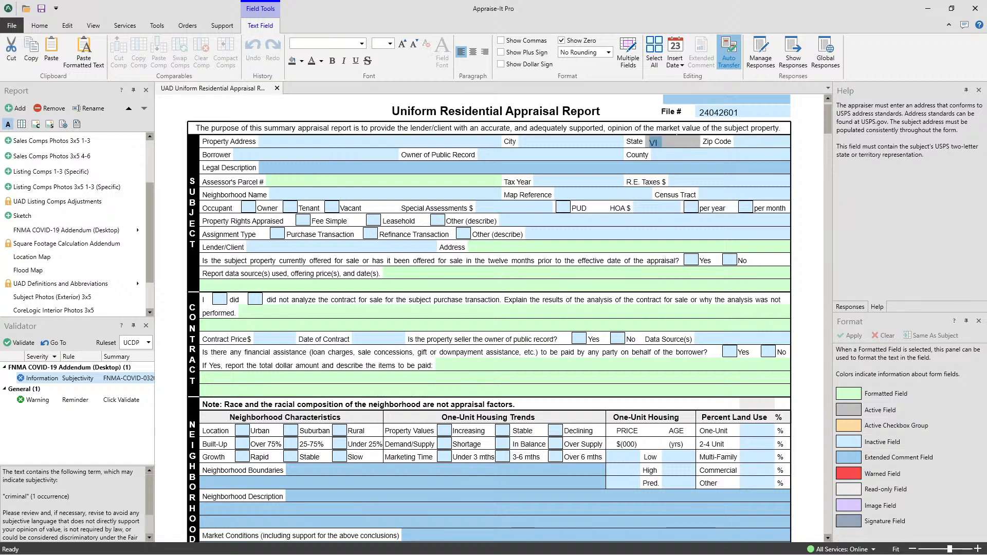
Test the abbreviation GU in the subject's State field and then clear the field
key("shift+Tab")
type("GU")
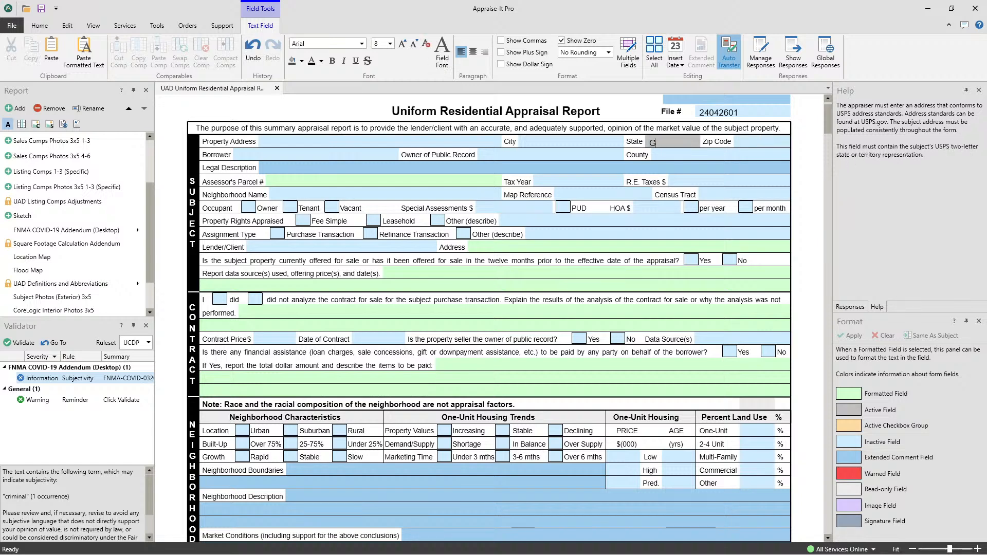
key("Tab")
left_click(677, 142)
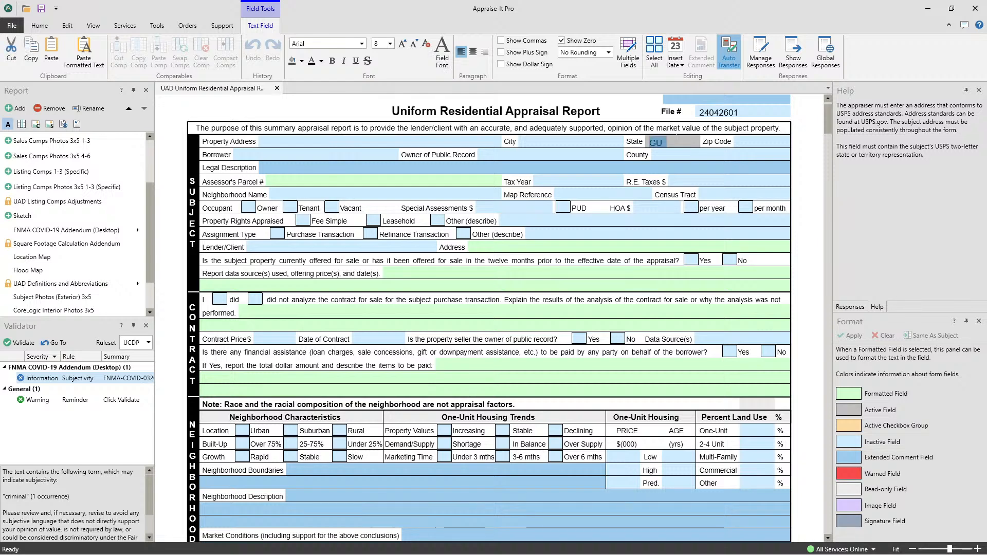
key("BackSpace")
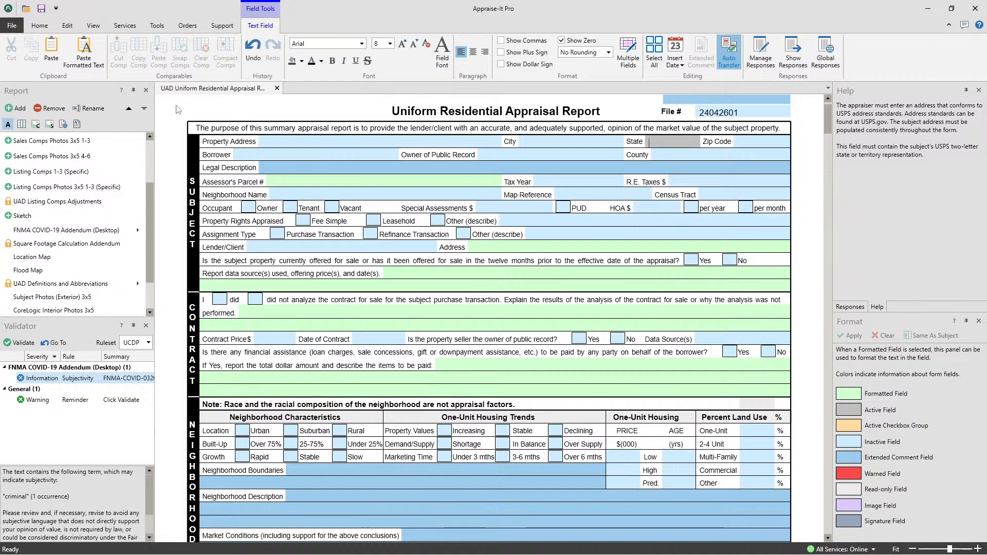
Examine the Validator's ruleset choices, UCDP and FHA, leaving UCDP selected
scroll(72, 206, "down", 1)
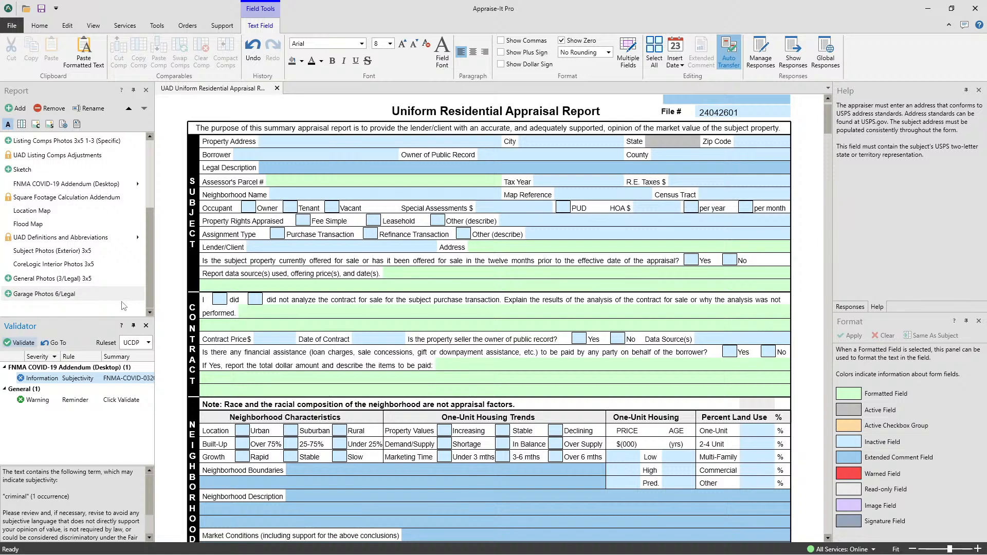
left_click(149, 344)
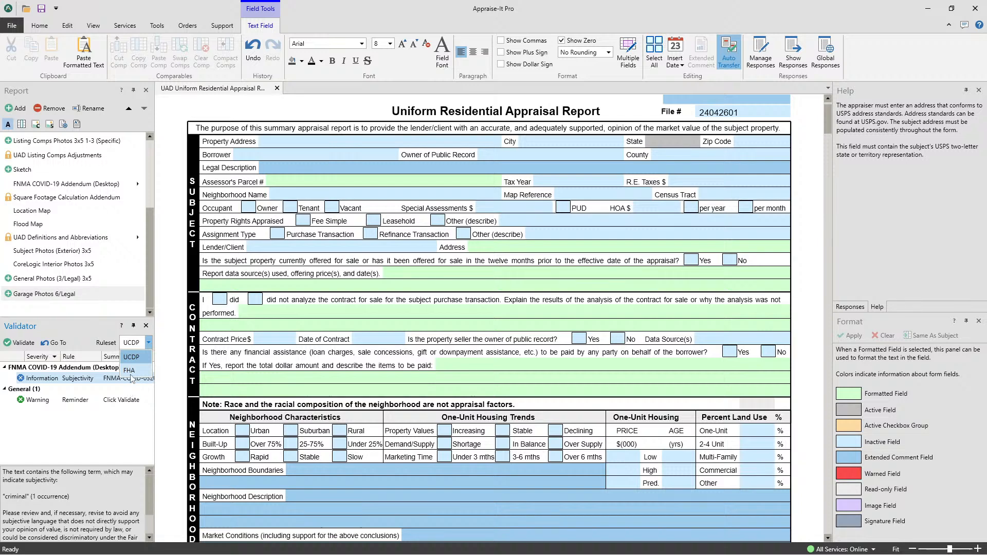
left_click(88, 340)
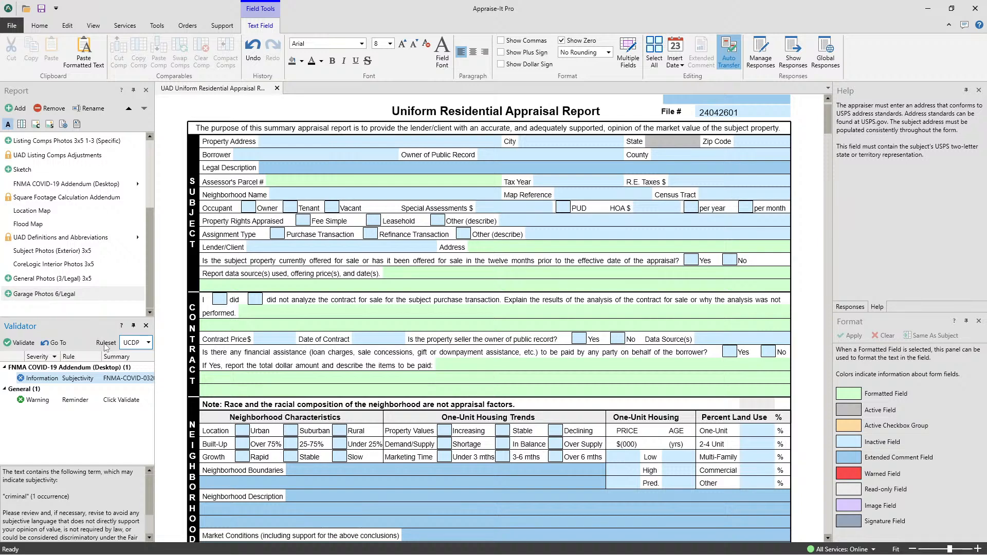
left_click(149, 343)
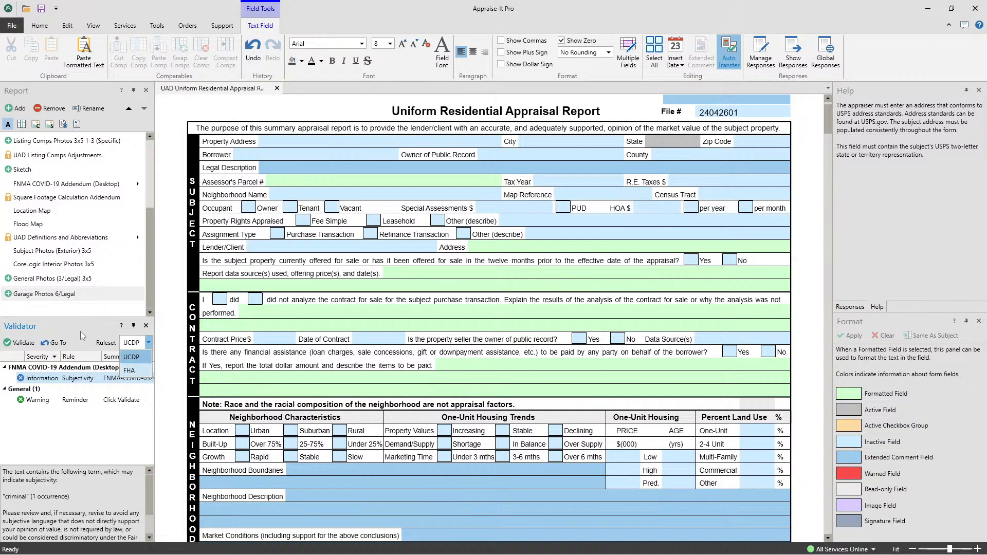
left_click(78, 329)
left_click(147, 343)
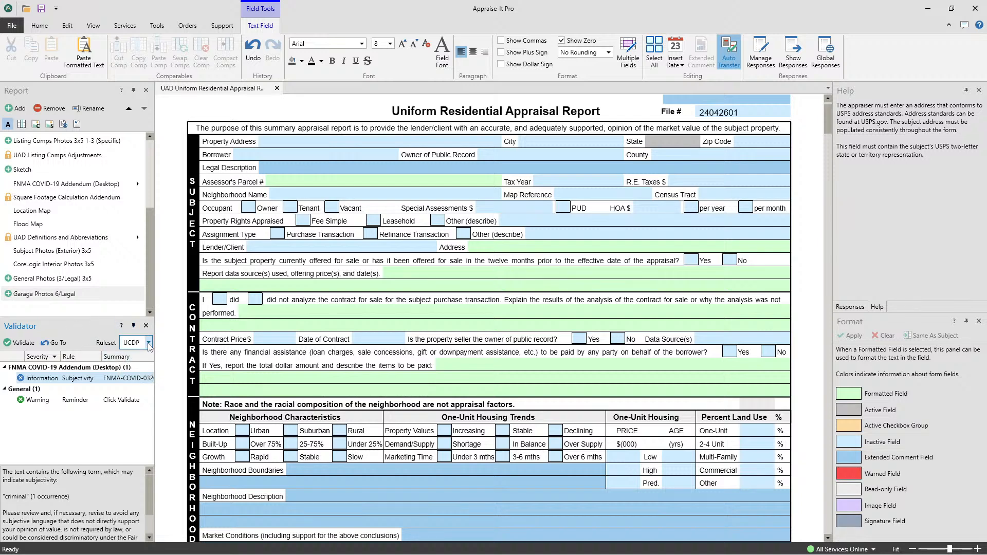
left_click(135, 366)
left_click(148, 343)
left_click(125, 361)
Display the saved responses for the subject's State field and for its City field
left_click(828, 171)
scroll(737, 289, "up", 9)
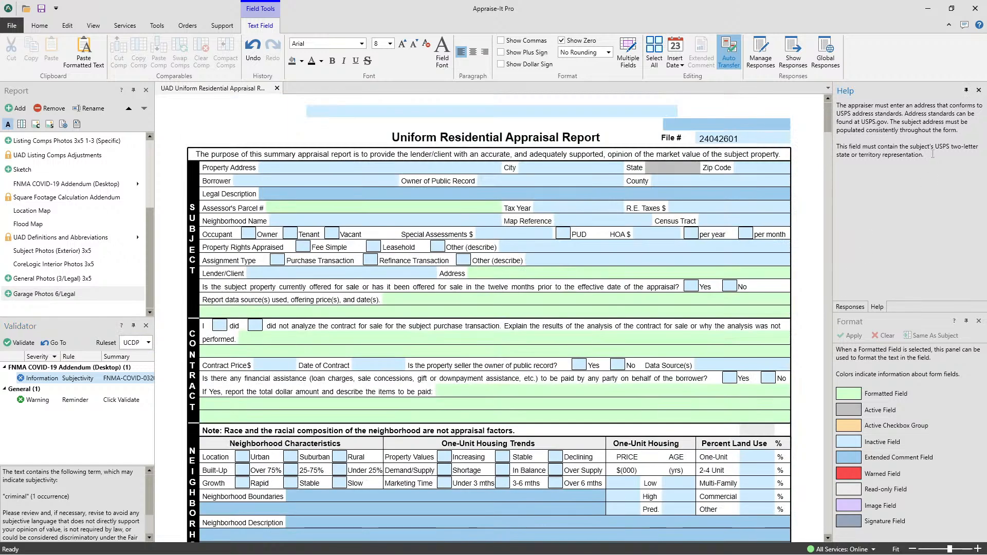
left_click(854, 307)
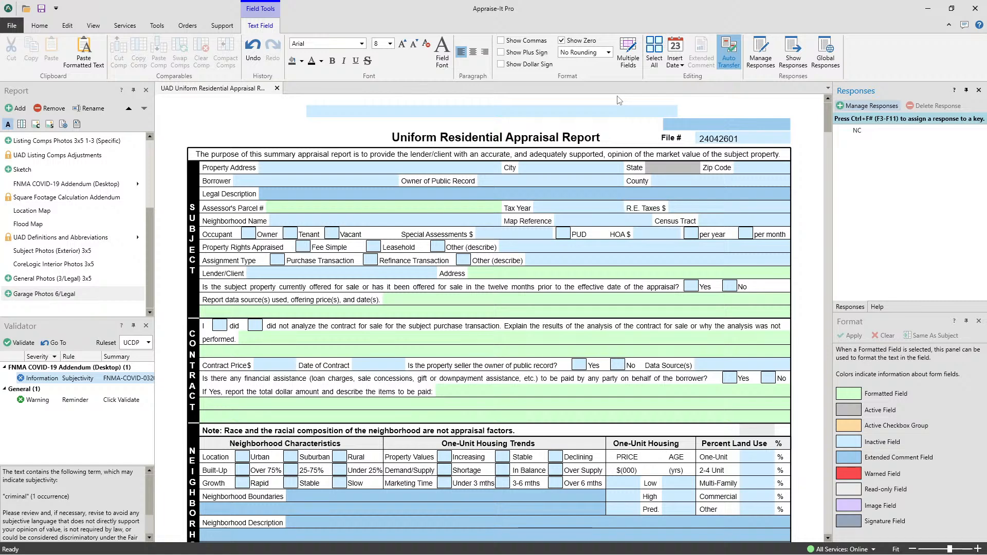
left_click(537, 167)
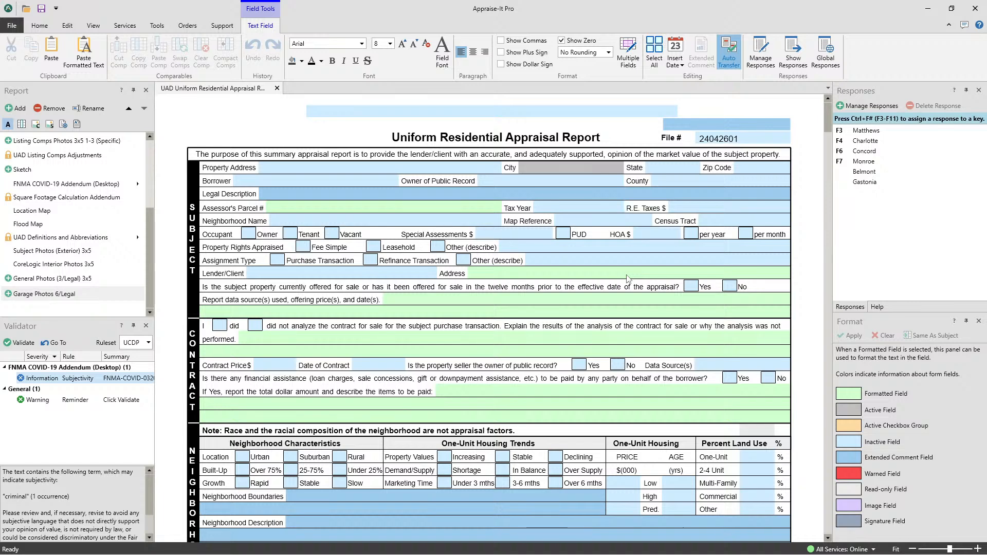
Insert the saved Matthews response in the subject's City field, then replace it with Monroe
key("F3")
key("BackSpace")
key("BackSpace")
key("BackSpace")
key("BackSpace")
key("BackSpace")
key("BackSpace")
key("BackSpace")
type("Monroe")
Try to save Monroe as a new City response assigned to the F5 key
left_click(870, 107)
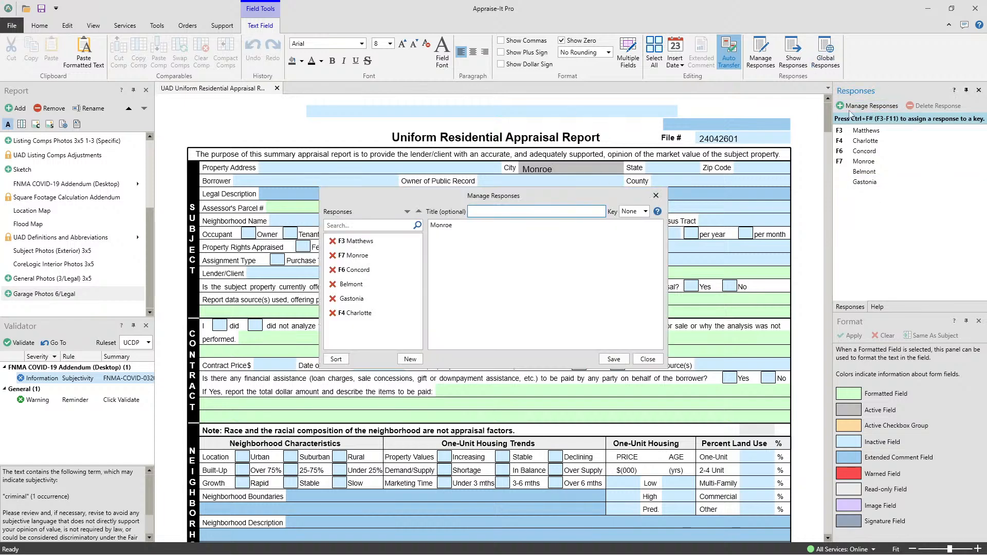
left_click(444, 227)
left_click(511, 212)
left_click(647, 215)
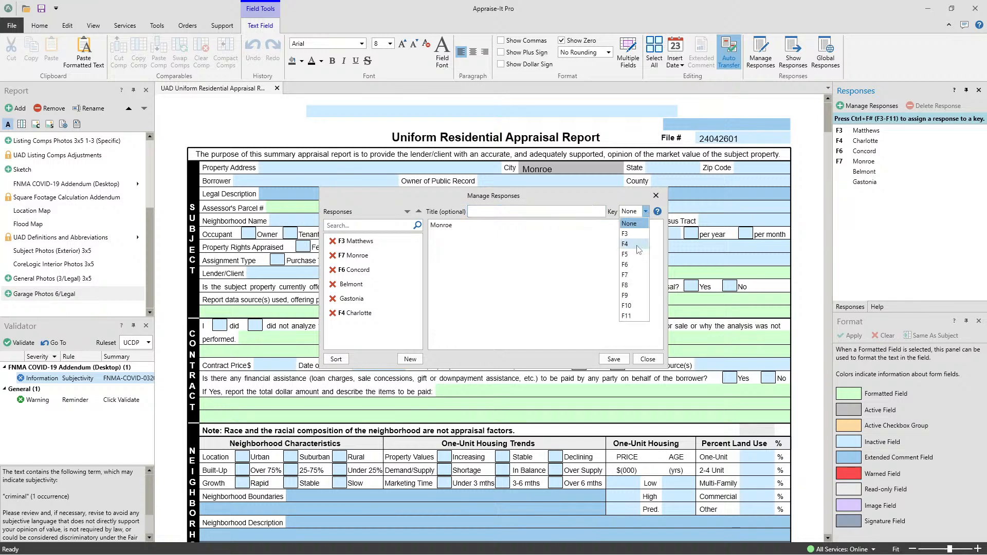
left_click(634, 262)
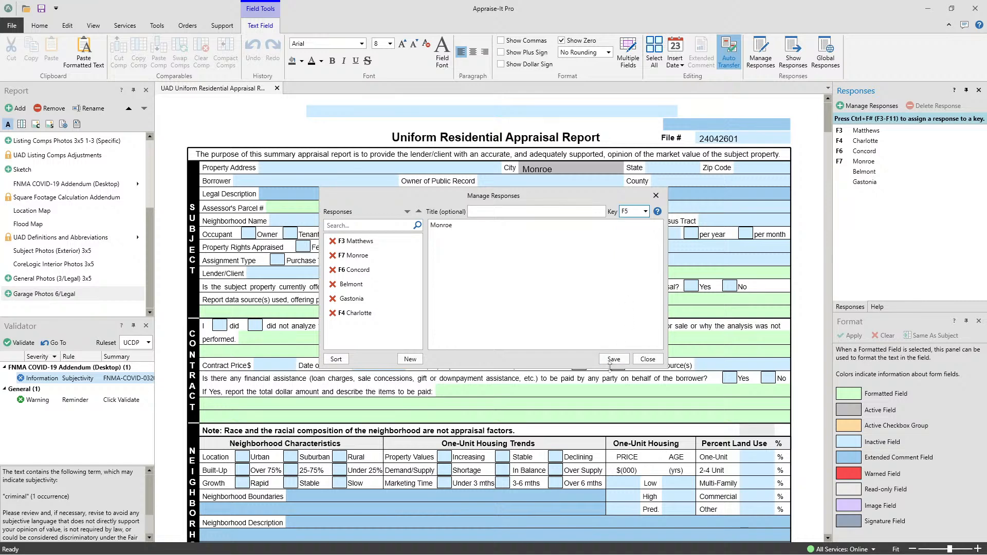
left_click(613, 360)
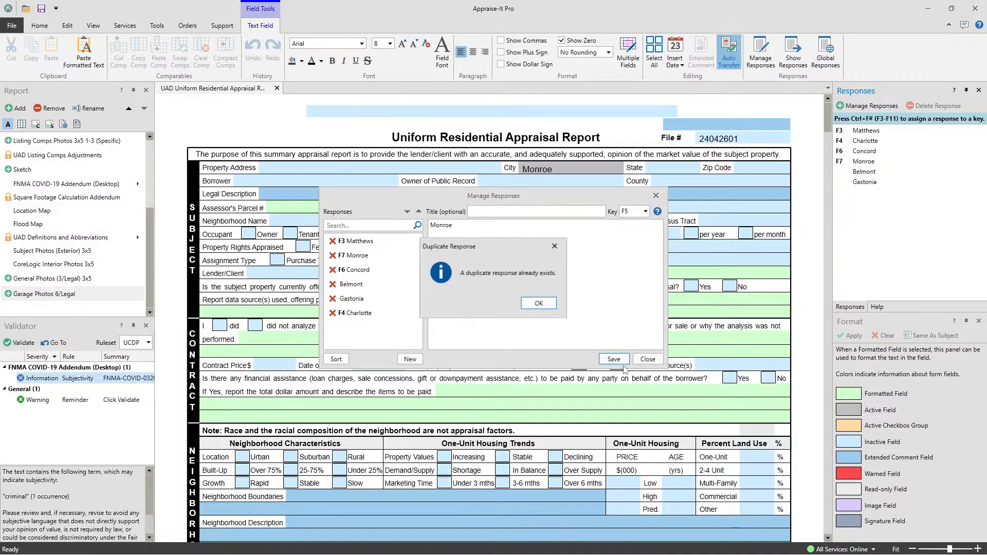
left_click(542, 304)
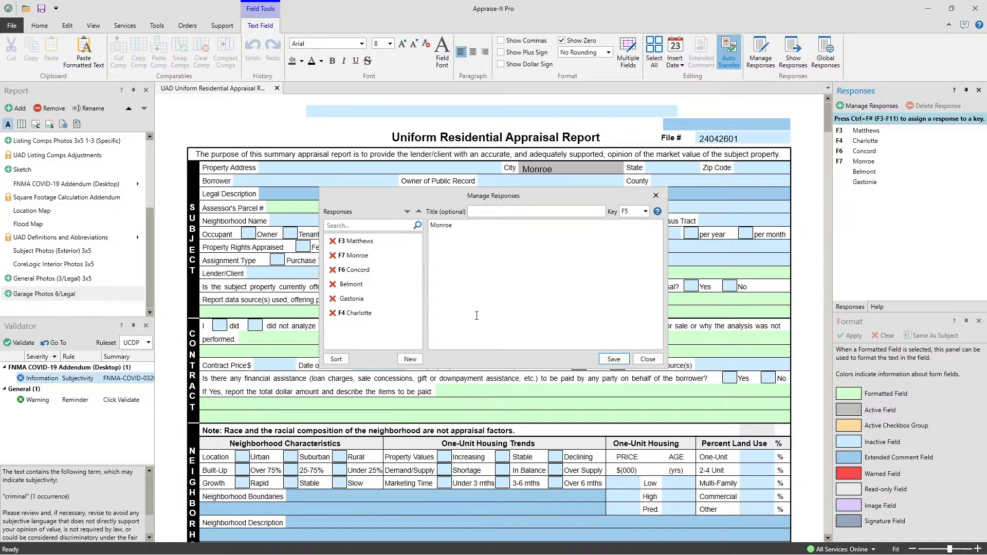
Change the new City response's text to Dallas and save it
double_click(445, 226)
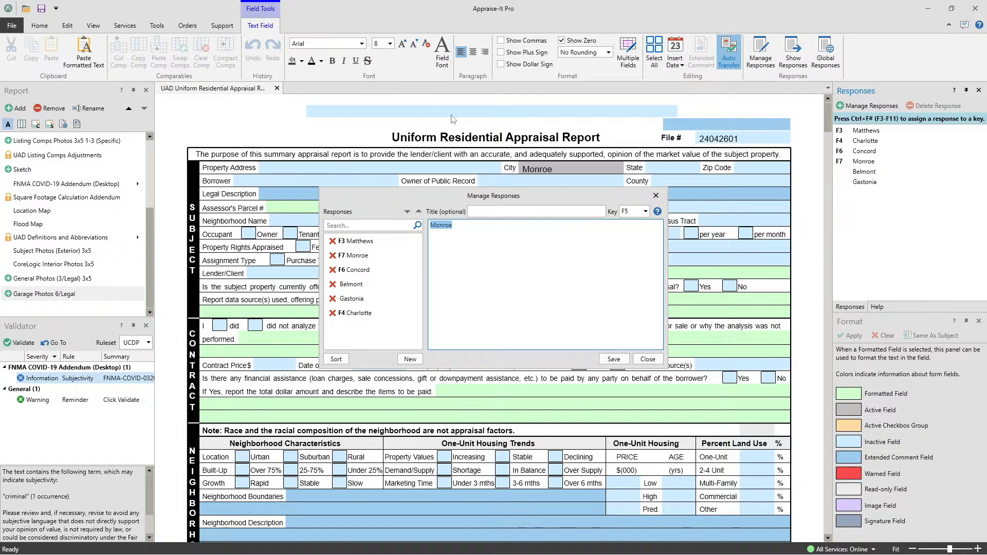
type("Dakka")
key("BackSpace")
key("BackSpace")
key("BackSpace")
type("llas")
left_click(614, 360)
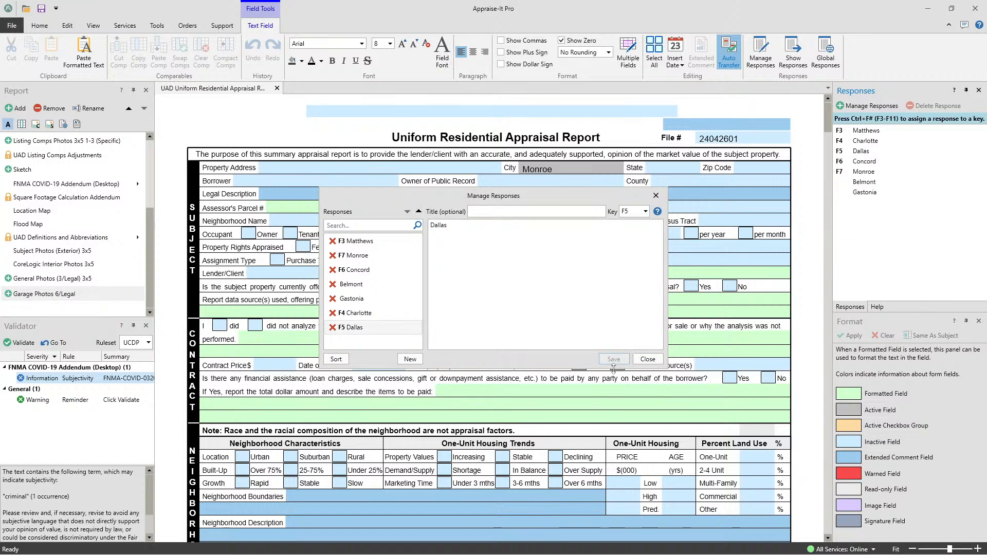
Close the response manager and replace Monroe in the subject's City field with the saved Dallas response
left_click(647, 360)
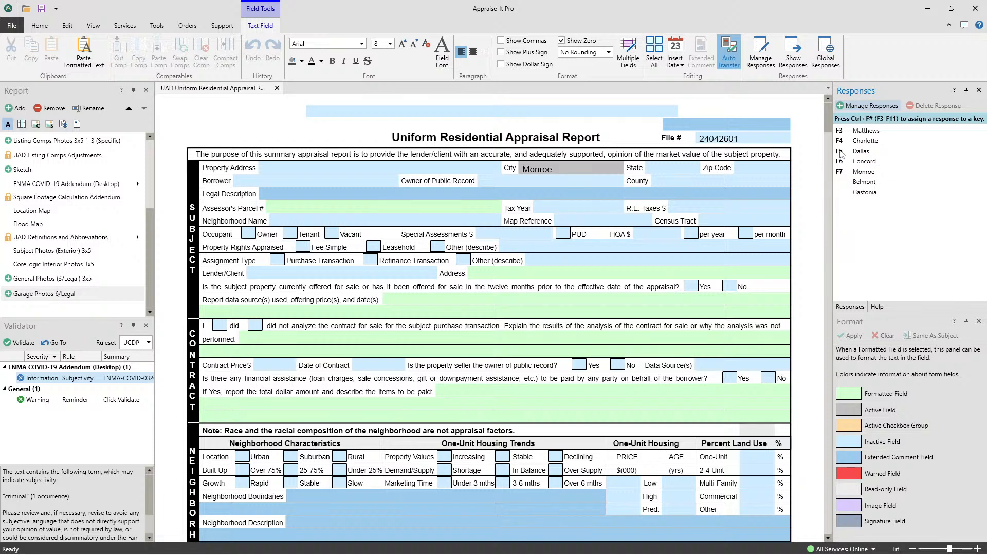
left_click(866, 151)
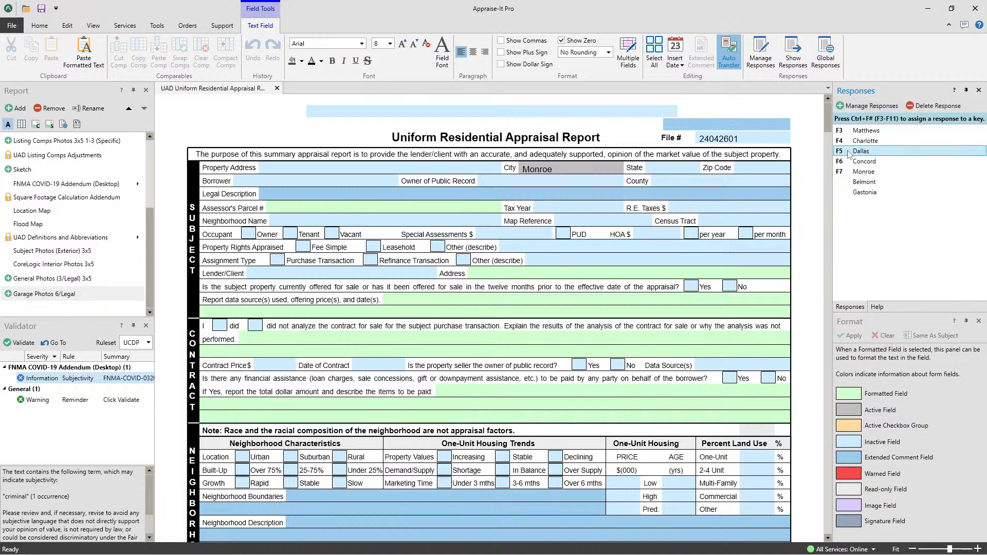
left_click_drag(572, 168, 400, 162)
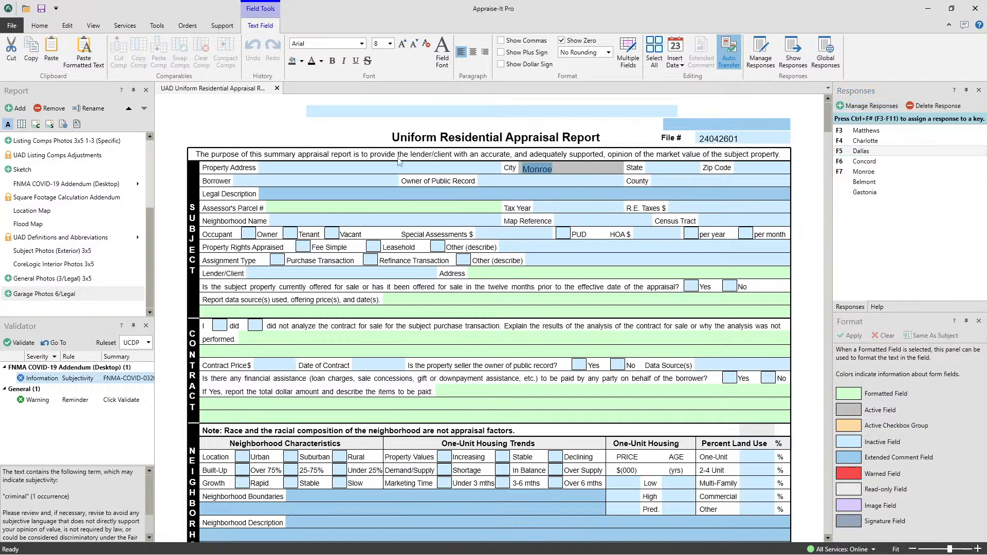
key("F5")
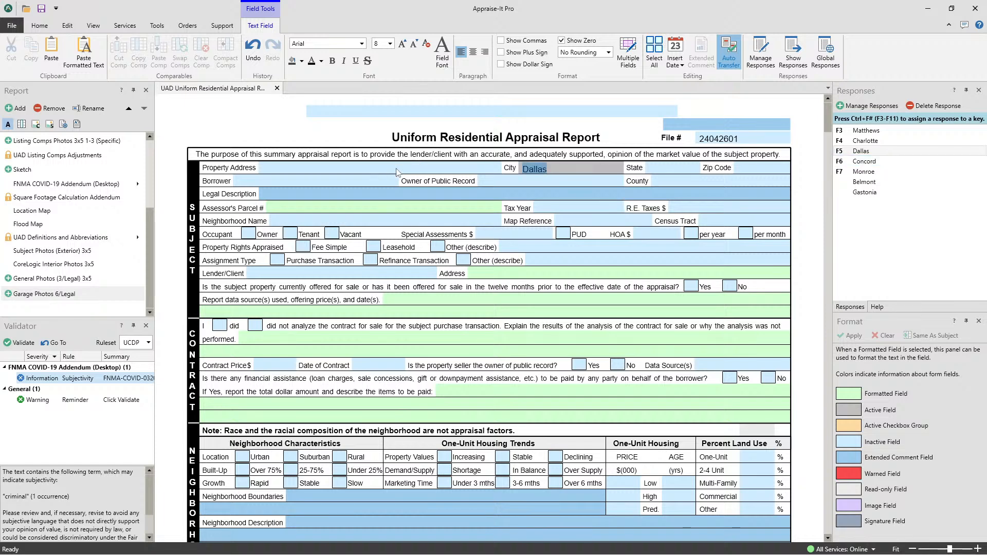
Clear the subject's City field and insert the Dallas response again
key("Delete")
left_click(862, 152)
key("Delete")
key("F5")
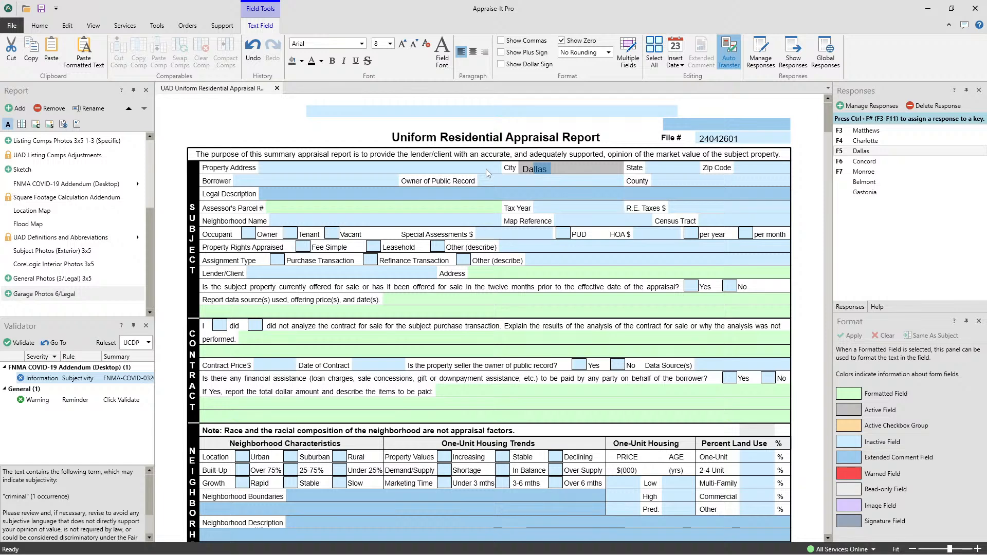
Clear the subject's City field and fill it with Monroe from its list of saved responses
left_click(574, 170)
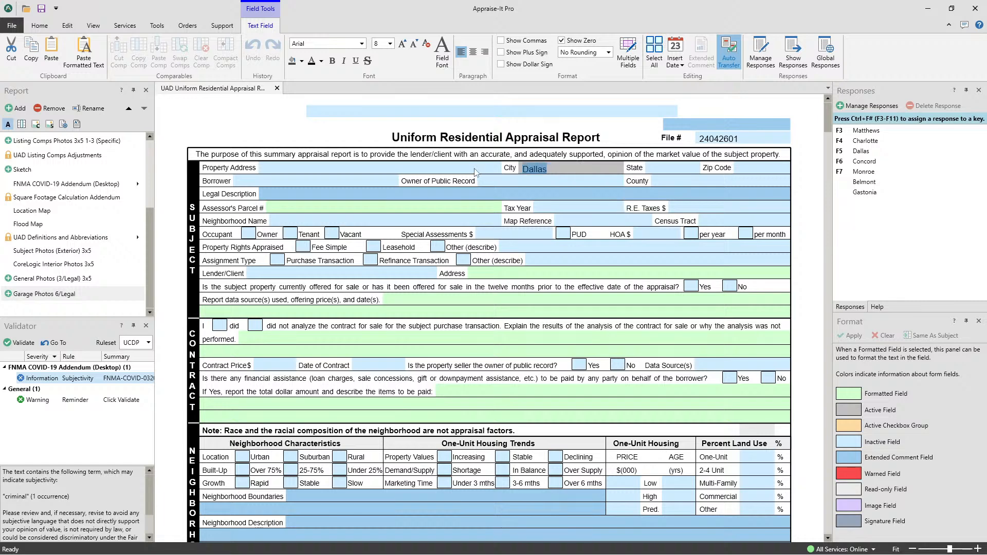
key("Delete")
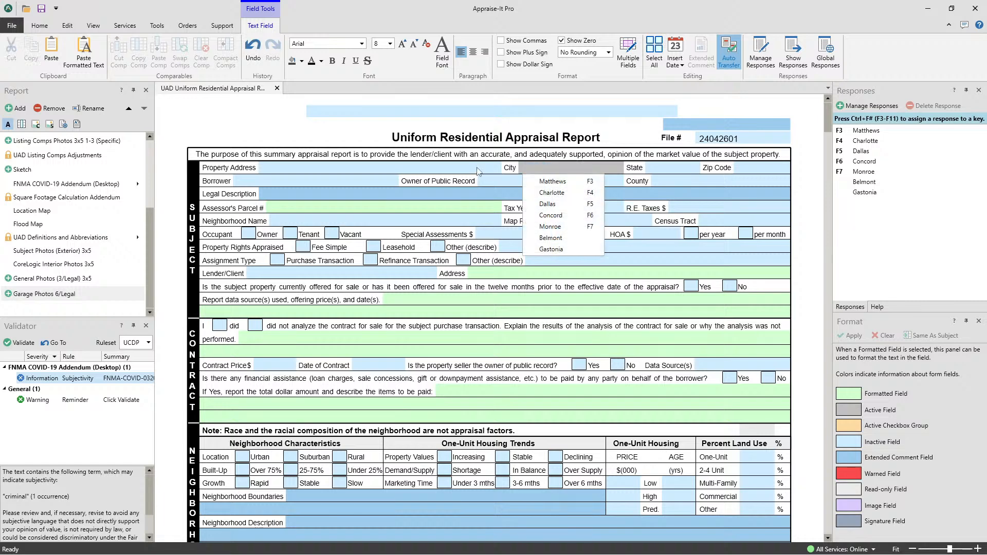
key("Down")
key("Down")
key("Down")
key("Up")
key("Up")
key("Up")
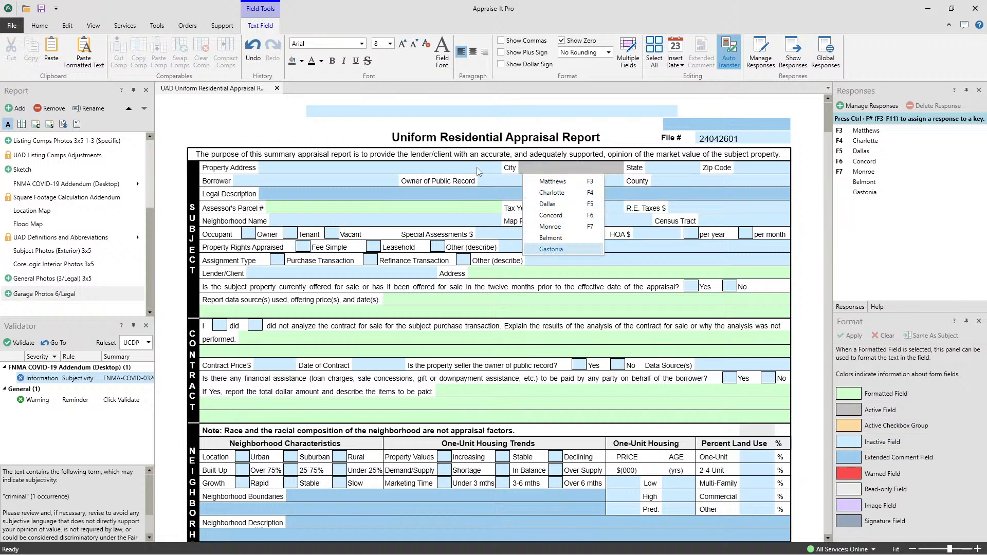
key("Down")
key("Down")
key("Down")
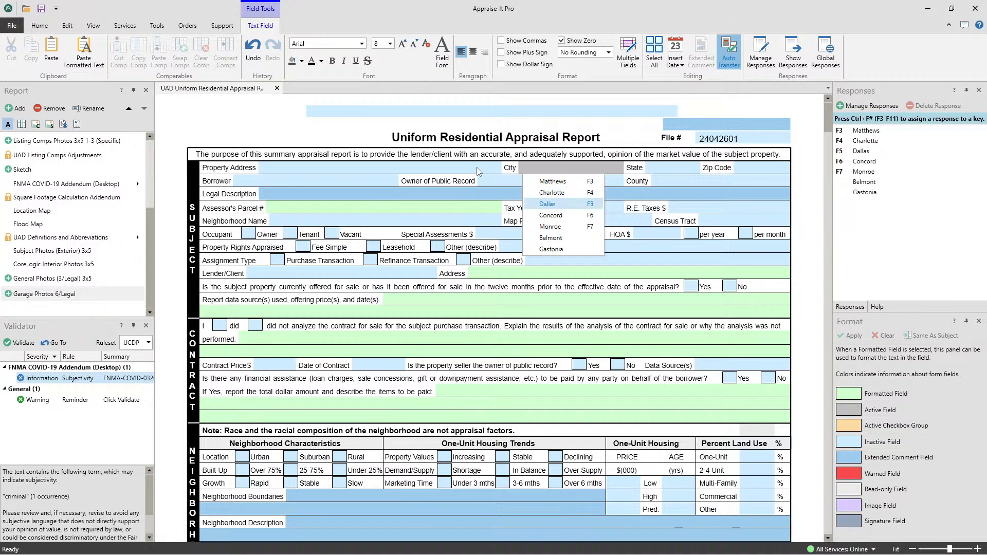
key("Up")
key("Down")
key("Down")
key("Down")
key("Return")
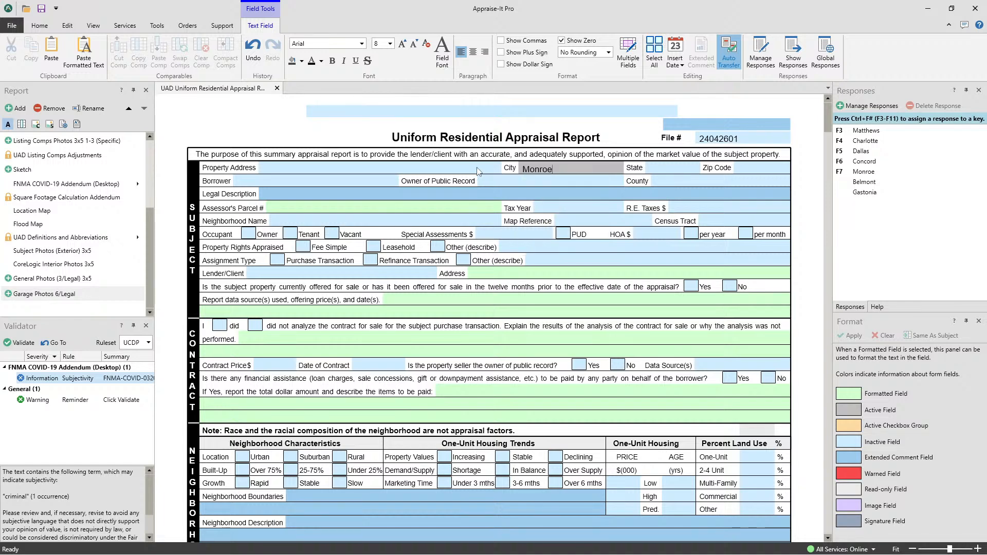
Delete the Gastonia response from the City field's saved responses
key("Tab")
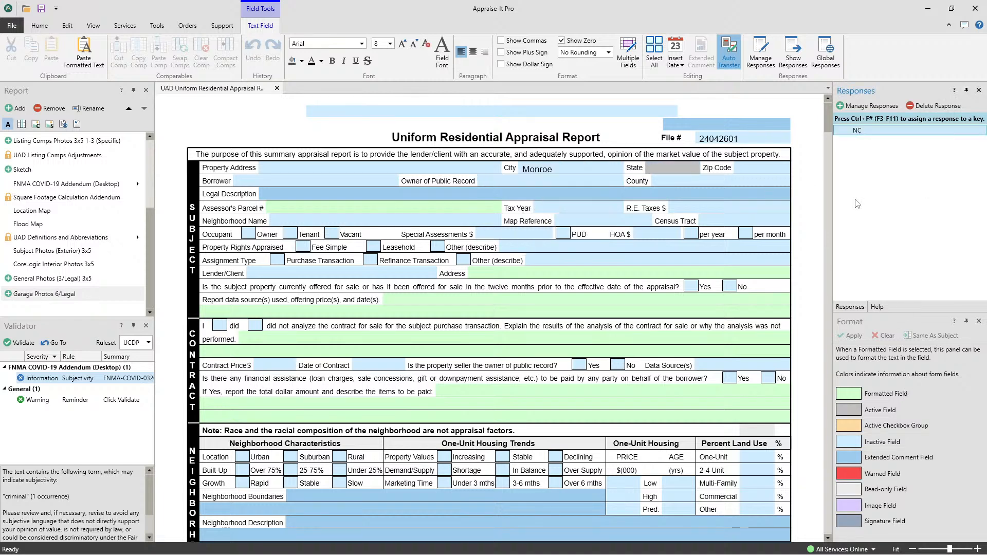
key("shift+Tab")
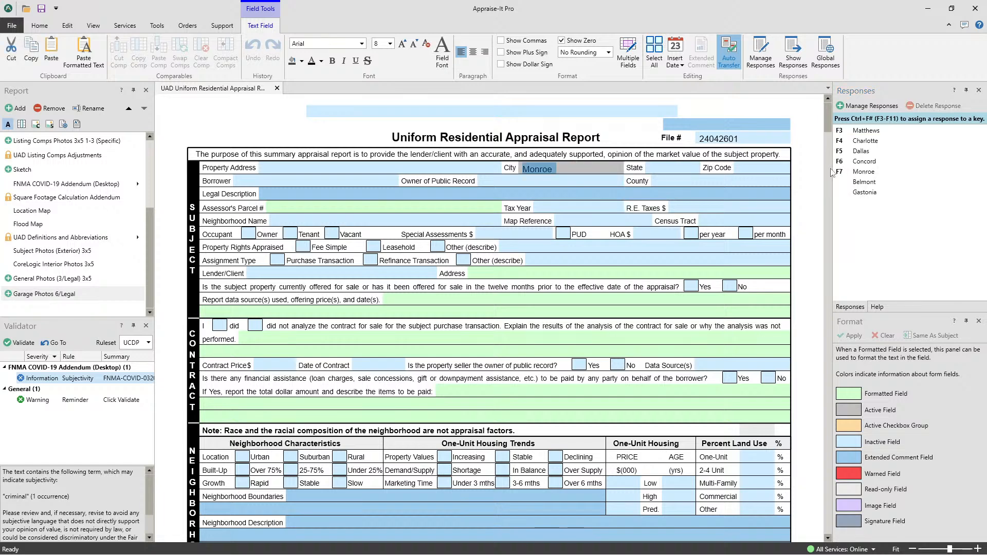
left_click(876, 194)
left_click(934, 105)
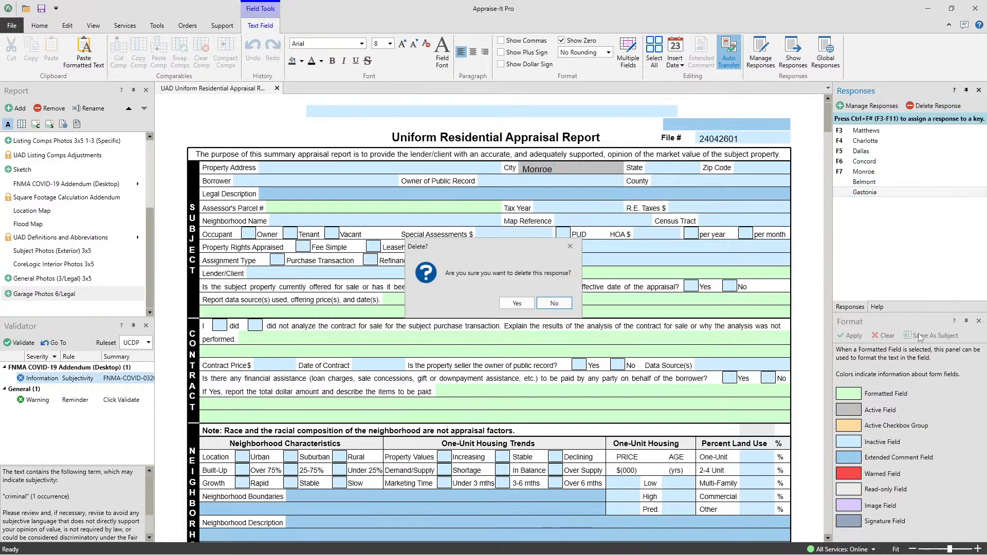
left_click(516, 303)
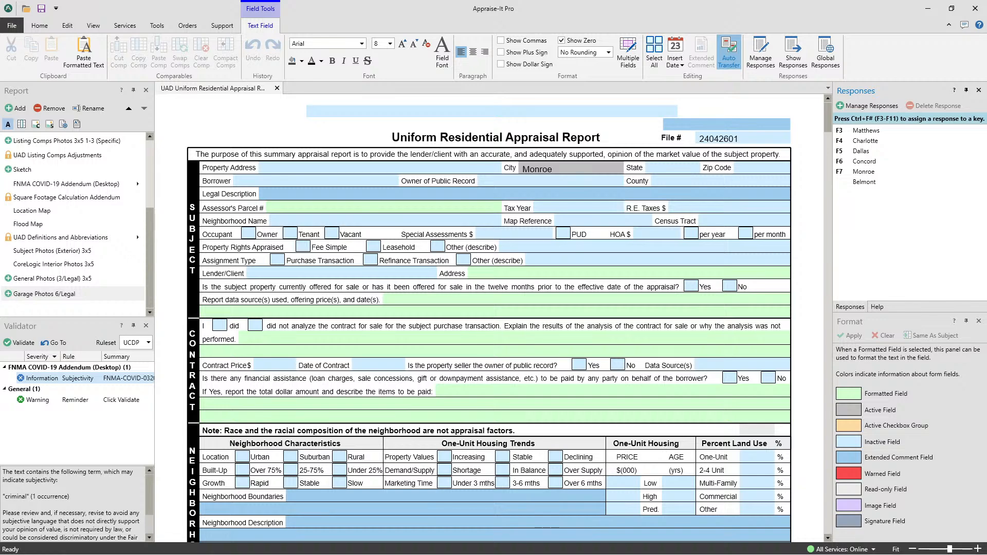
Display the format options for Comparable Sale #1's Basement & Finished field in the sales comparison grid
scroll(468, 205, "down", 15)
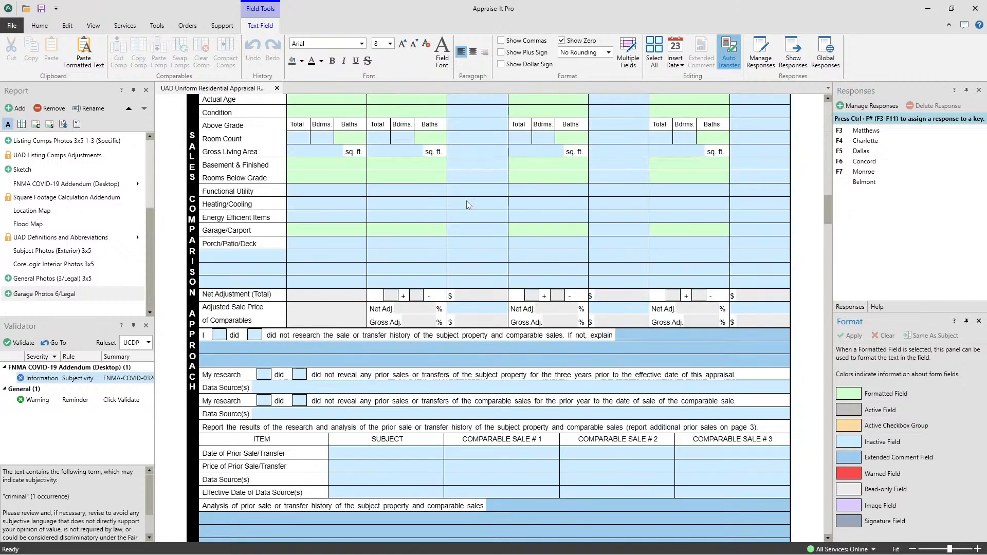
left_click(383, 164)
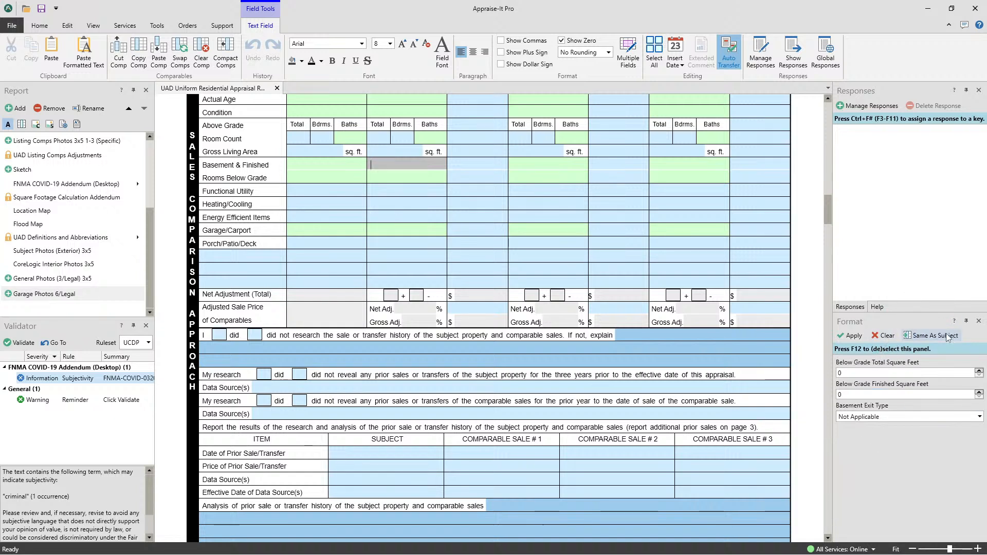
scroll(590, 366, "up", 6)
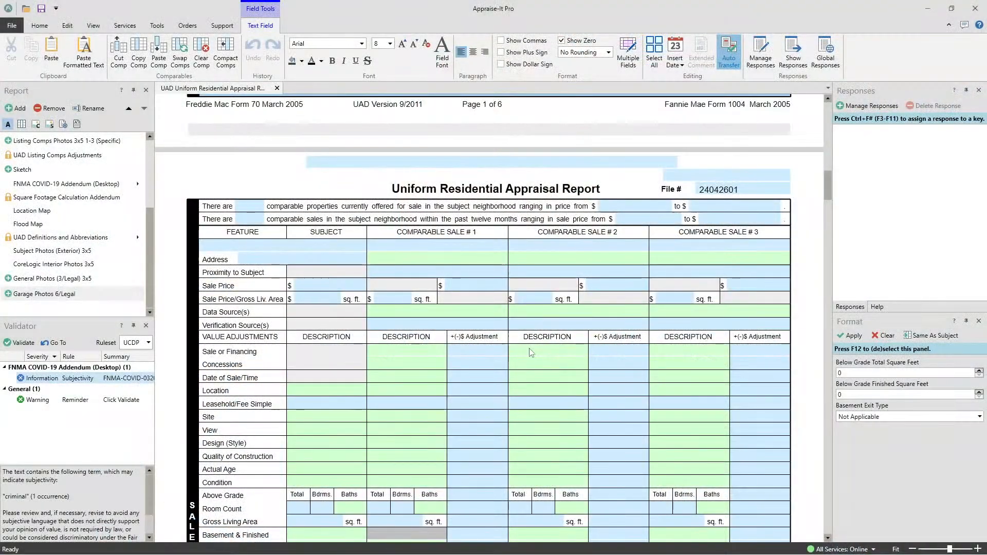
scroll(776, 365, "down", 3)
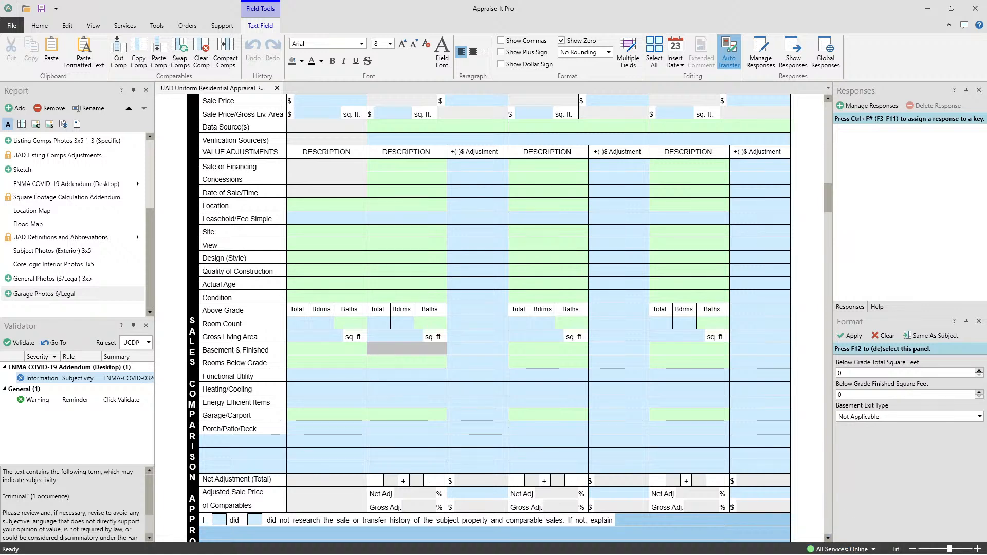
View the SFREP service status page in the browser, check its maintenance calendar and service history, and close it
left_click_drag(986, 77, 388, 58)
double_click(388, 58)
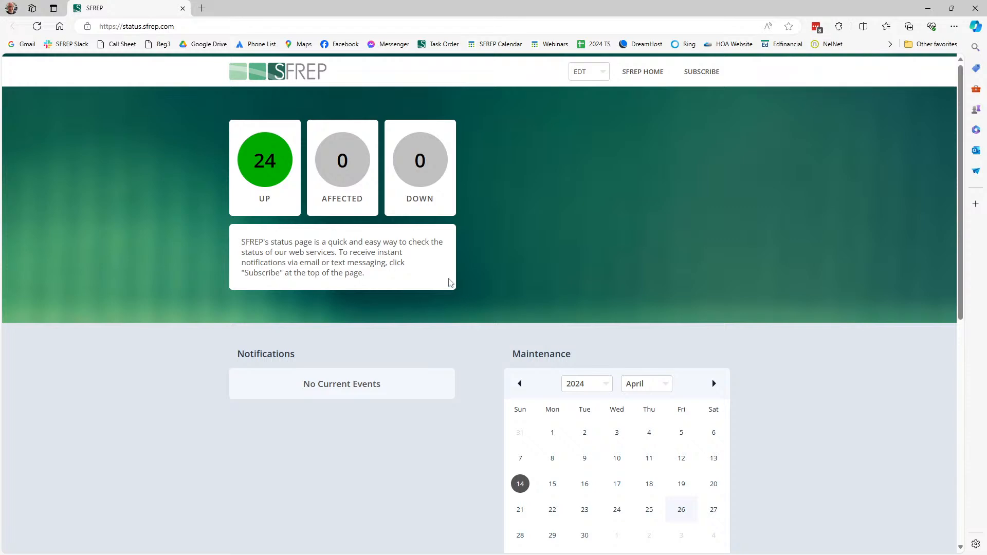
scroll(590, 298, "down", 8)
scroll(617, 324, "up", 6)
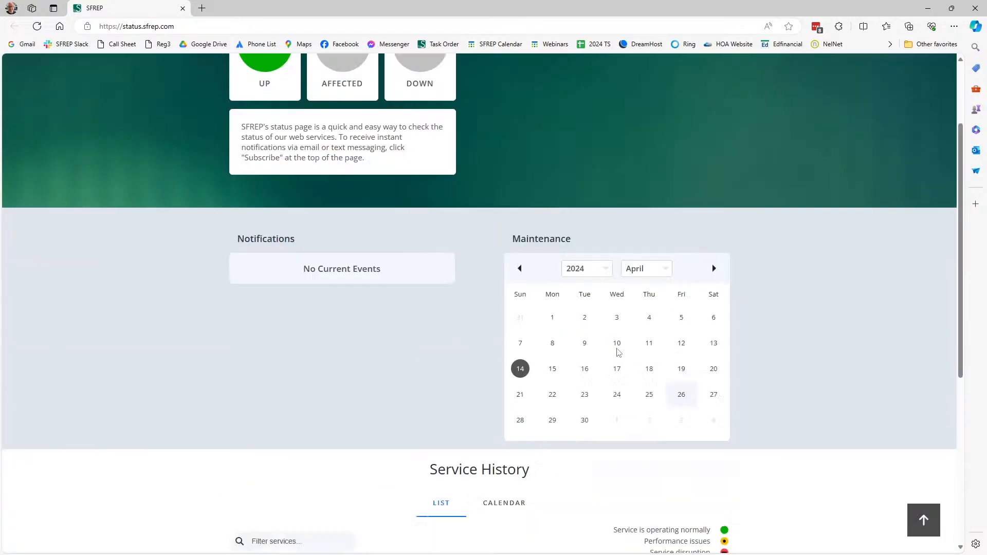
scroll(617, 349, "down", 5)
scroll(613, 355, "up", 6)
scroll(608, 356, "down", 7)
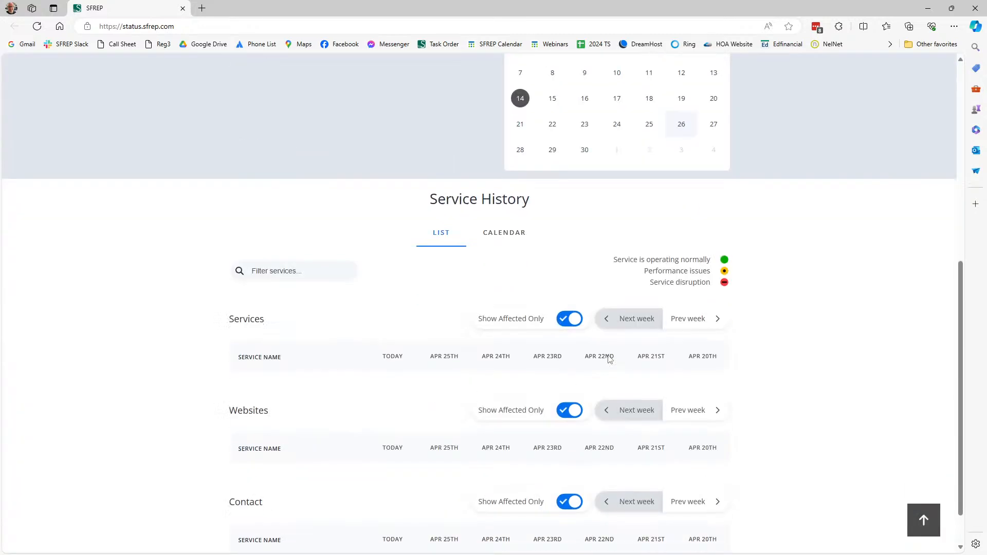
scroll(607, 359, "up", 7)
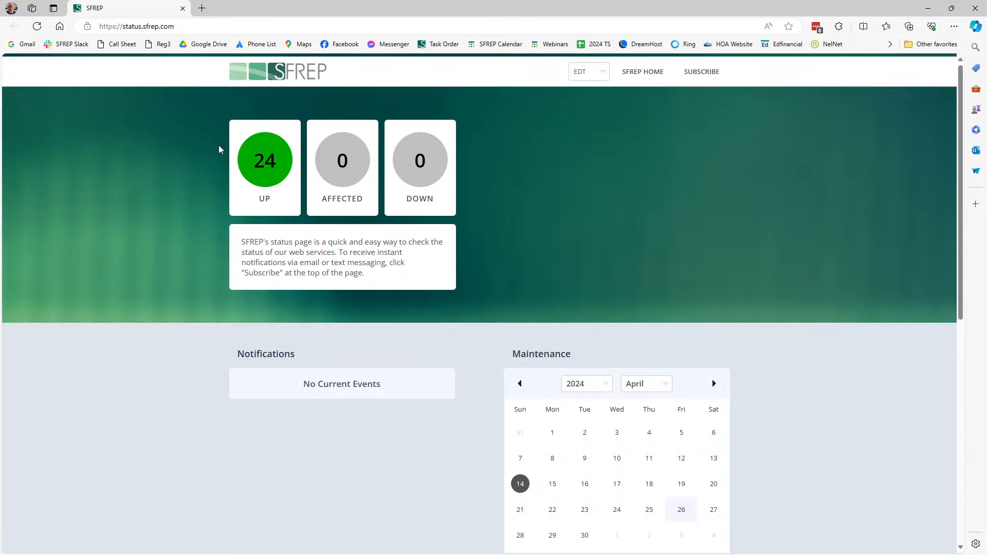
left_click(181, 9)
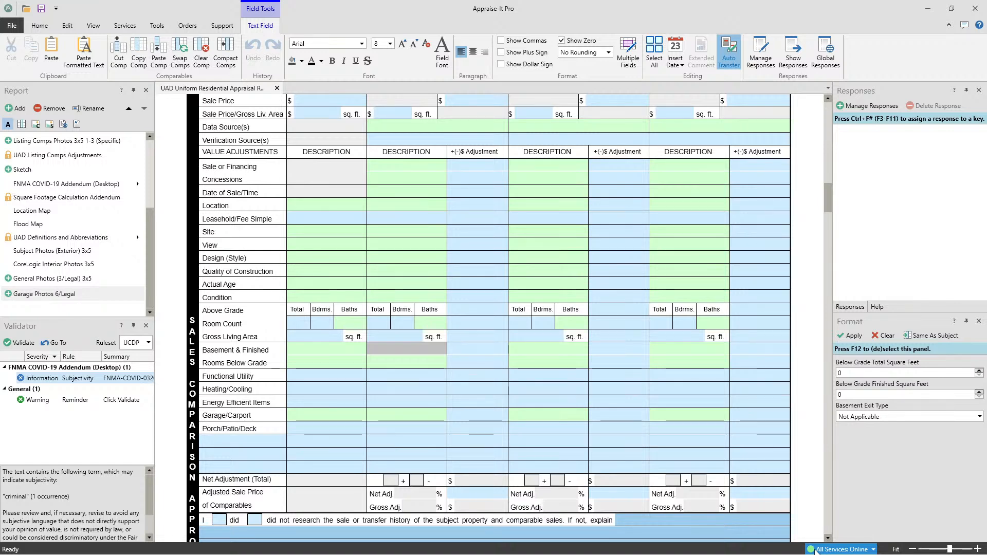
Display the list of knowledge base articles among the support resources, and close it without opening one
left_click(223, 26)
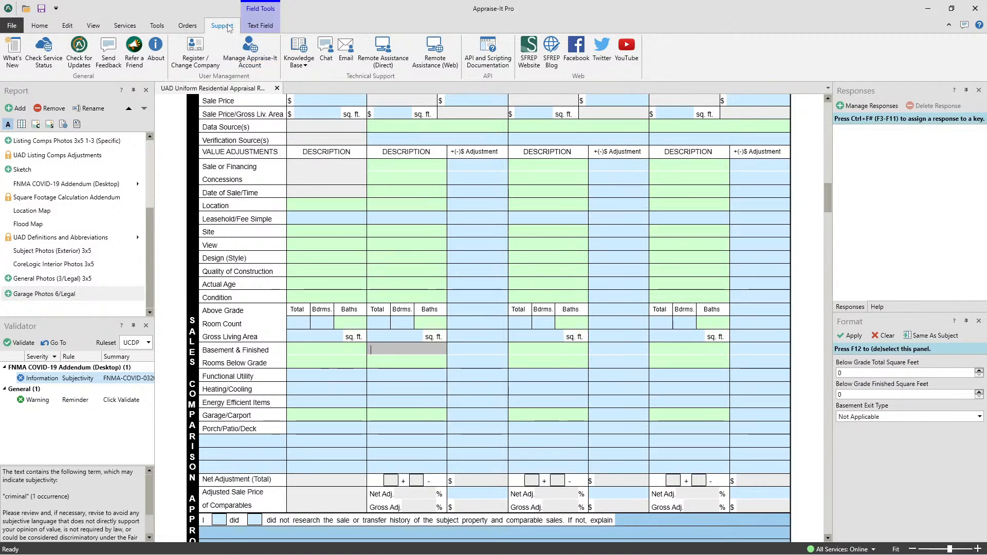
left_click(304, 62)
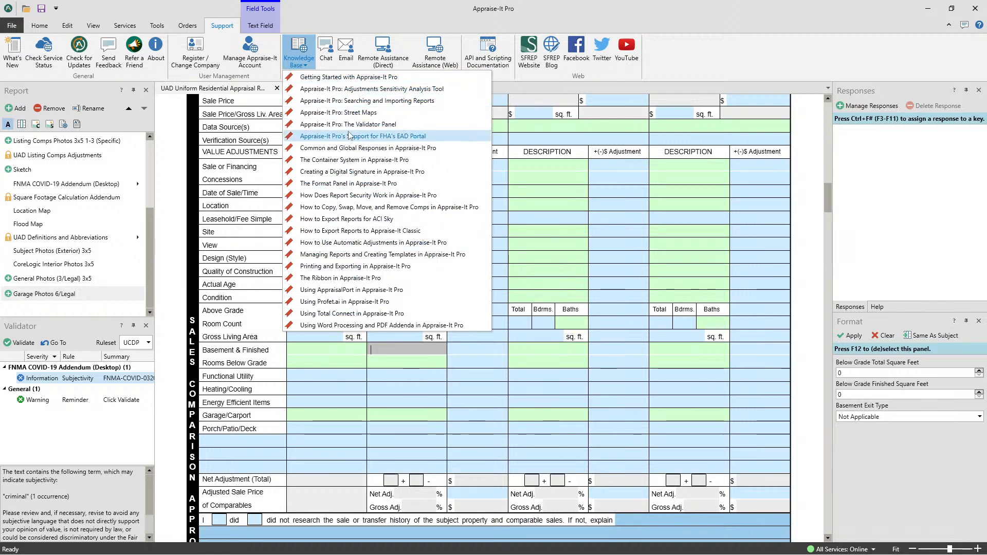
left_click(340, 11)
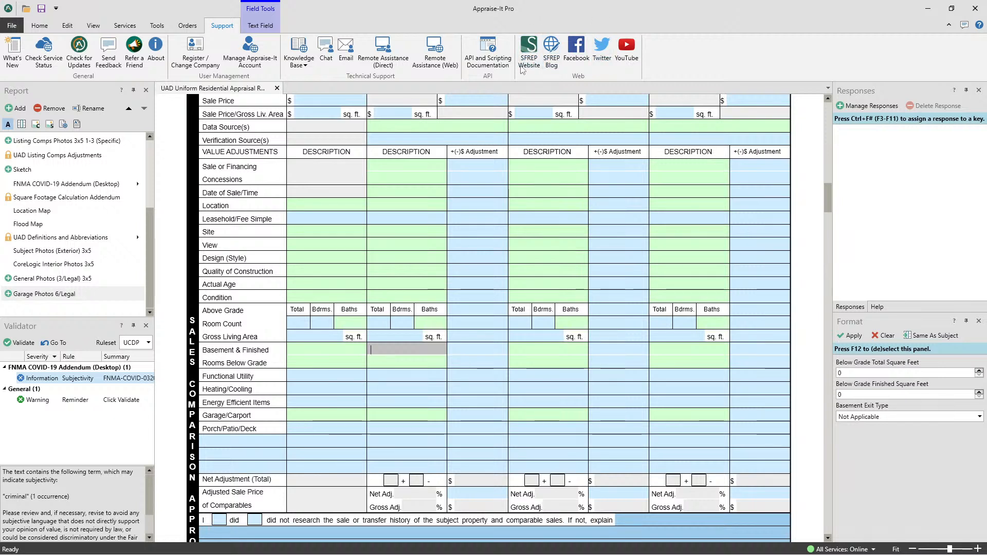
Open SFREP's YouTube channel in a maximized browser window and look over its home page
left_click(631, 51)
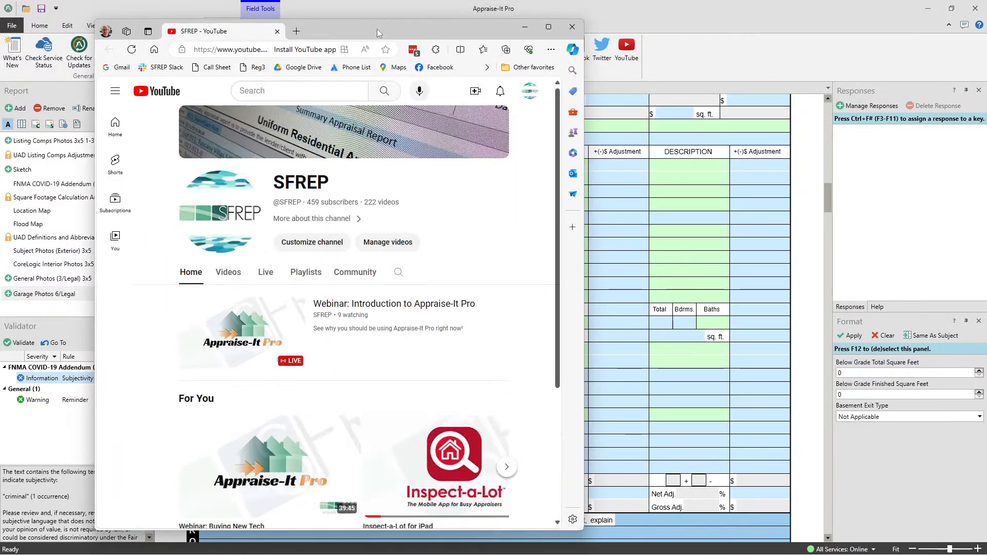
double_click(378, 29)
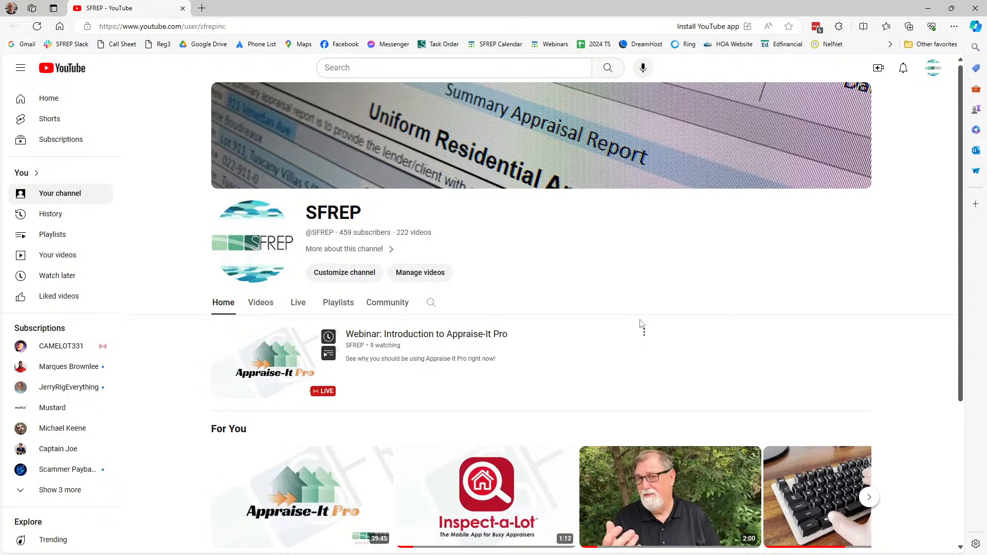
left_click(252, 242)
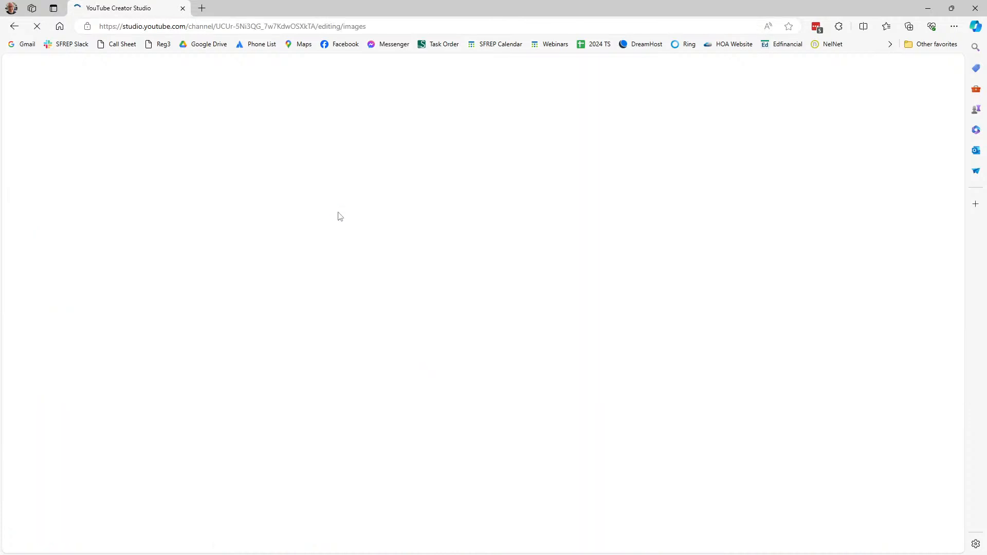
left_click(15, 27)
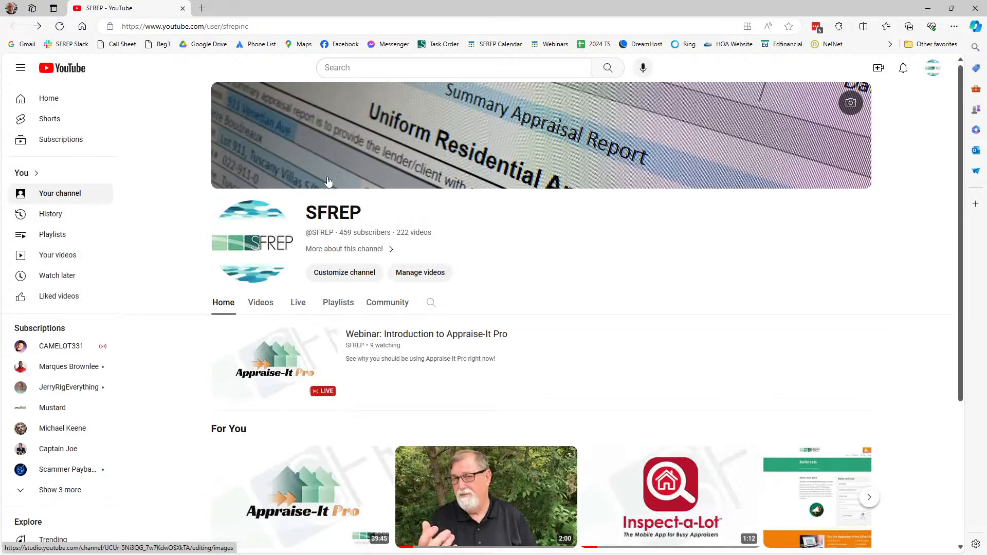
scroll(689, 276, "down", 3)
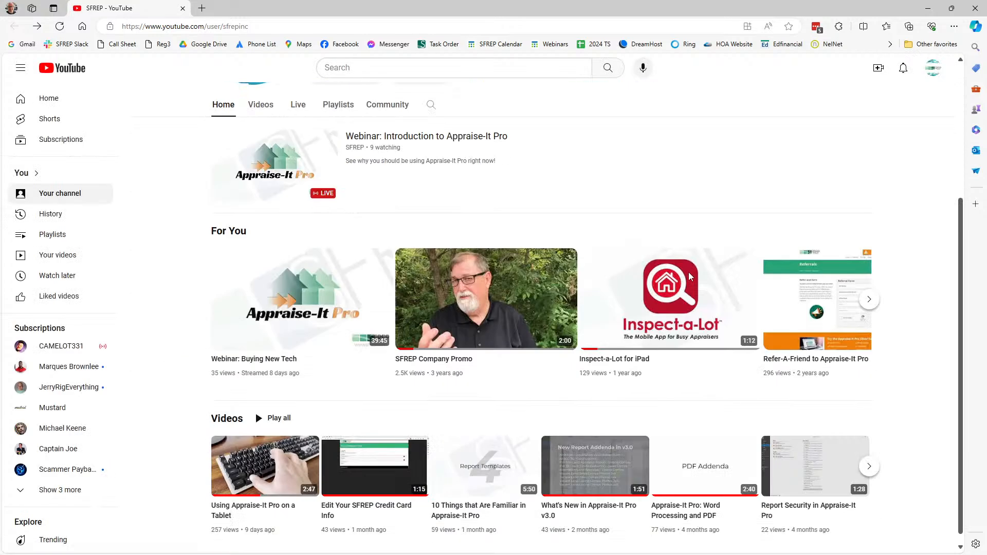
scroll(689, 273, "up", 3)
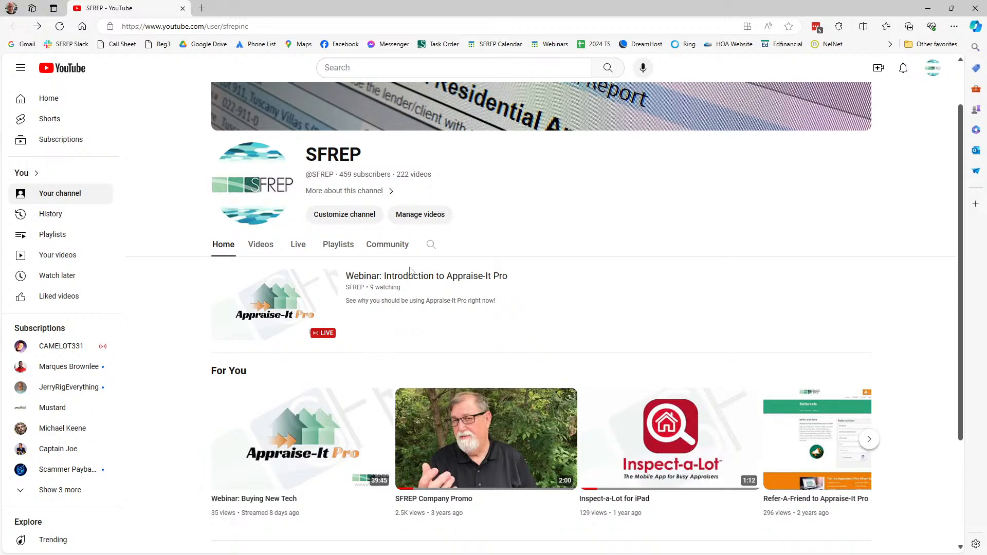
Browse the SFREP channel's uploaded videos
left_click(261, 245)
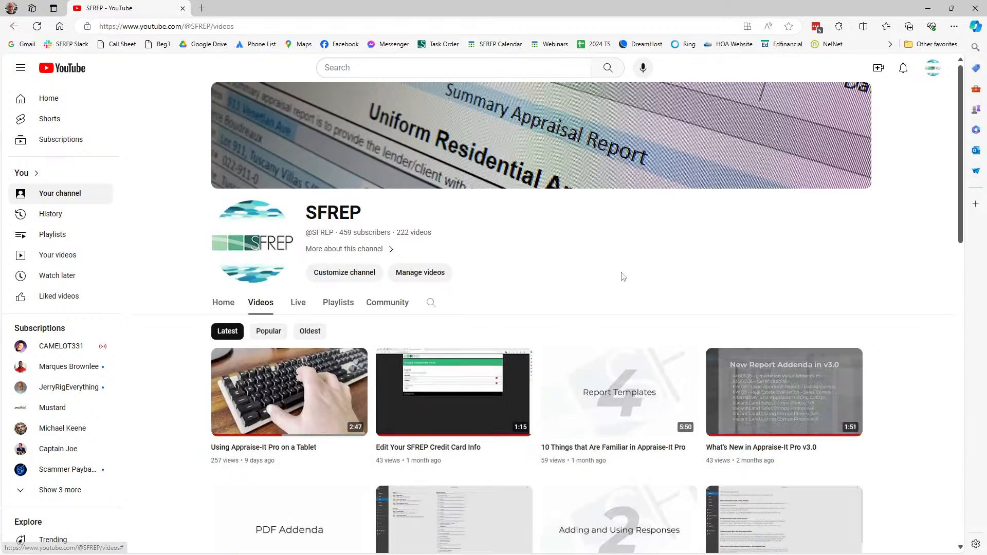
scroll(612, 278, "down", 18)
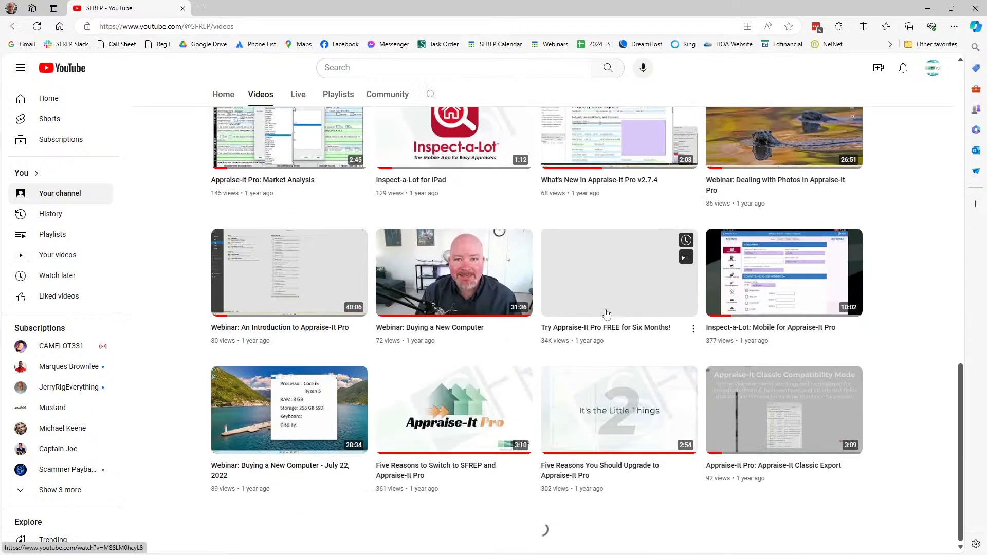
scroll(607, 313, "up", 20)
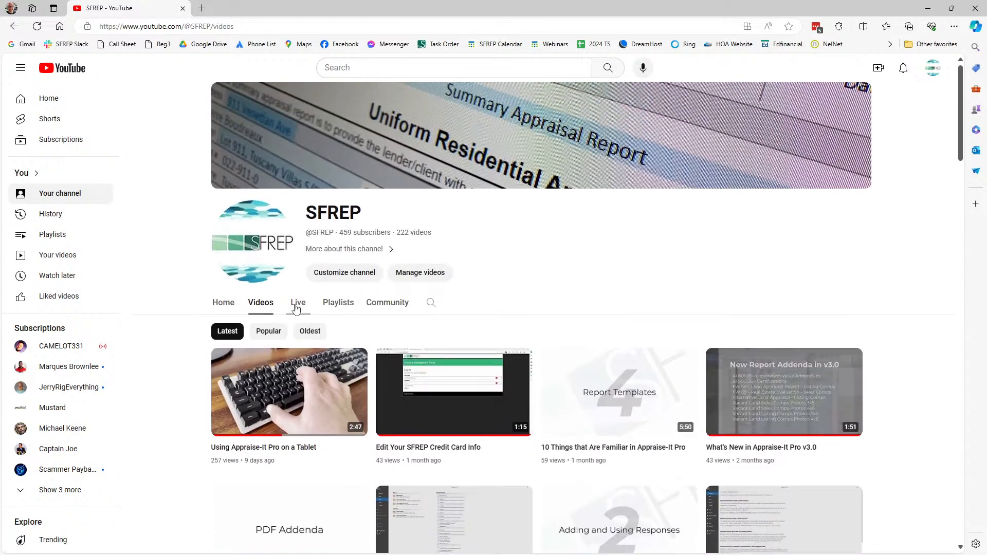
Browse the SFREP channel's live webinars and display its playlists
left_click(297, 306)
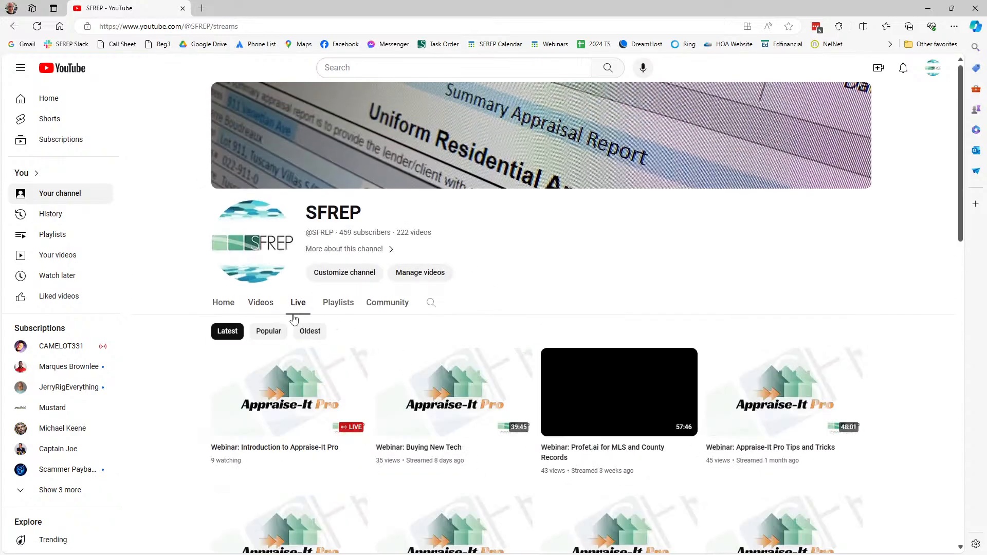
scroll(658, 334, "down", 10)
scroll(667, 410, "up", 8)
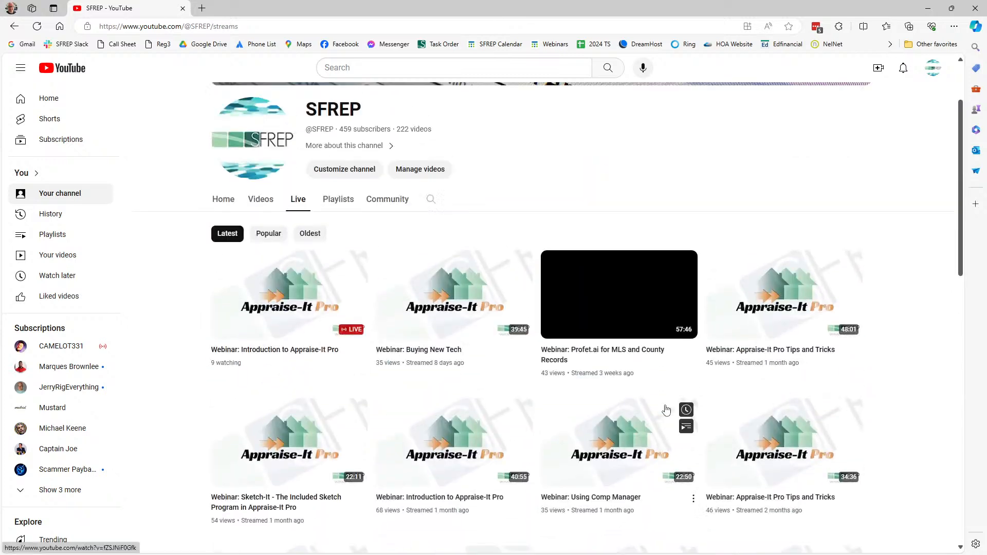
scroll(666, 410, "up", 2)
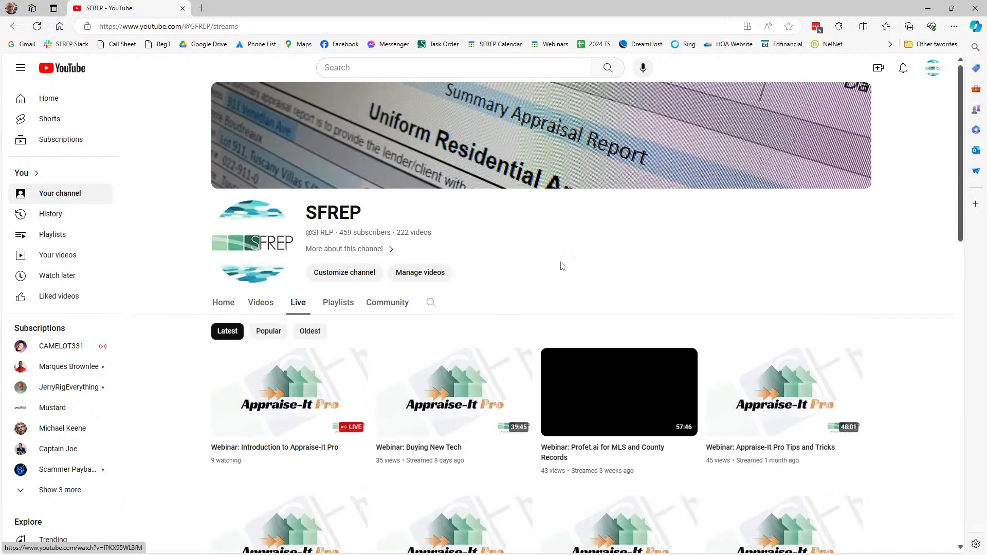
left_click(338, 309)
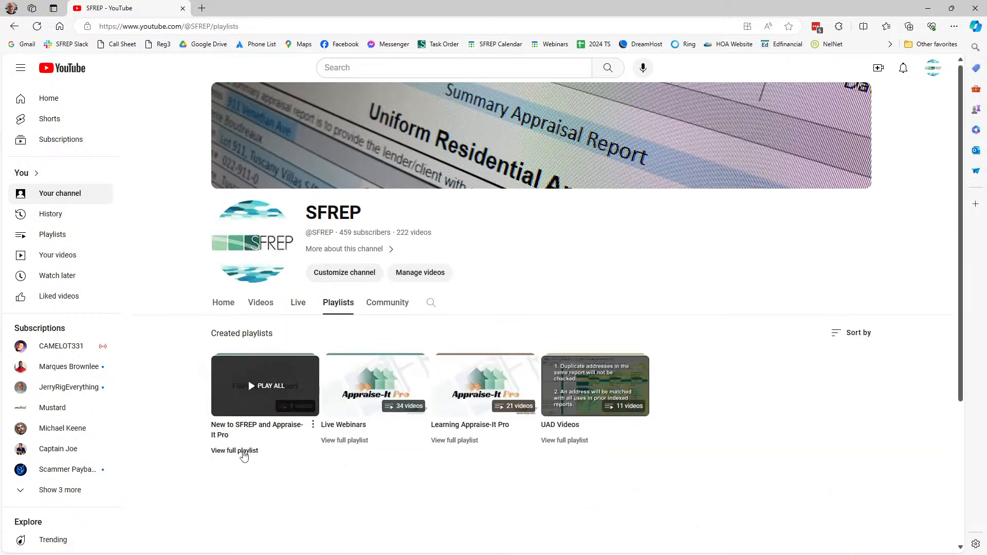